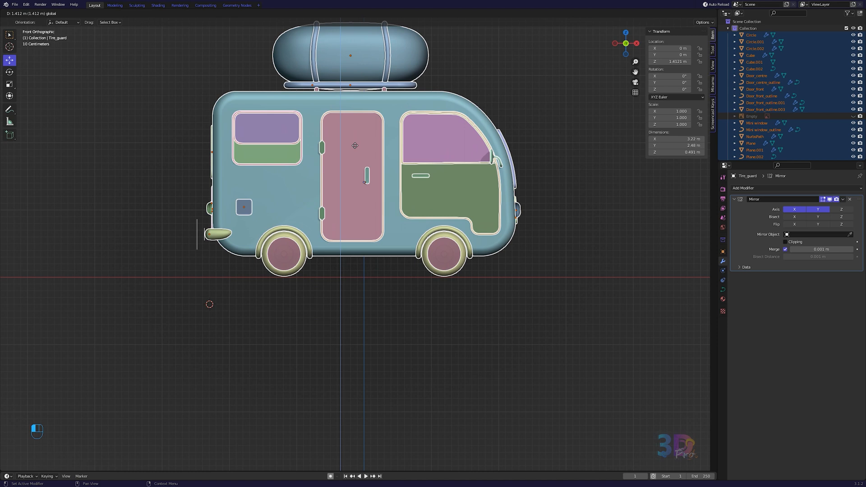
- Raise all the van parts about 1.41 m along Z and snap the 3D cursor to the world origin
{"action": "left_click", "coordinate": [339, 344]}
{"action": "middle_click_drag", "start_coordinate": [339, 344], "coordinate": [299, 422], "text": "shift"}
{"action": "key", "text": "shift+s"}
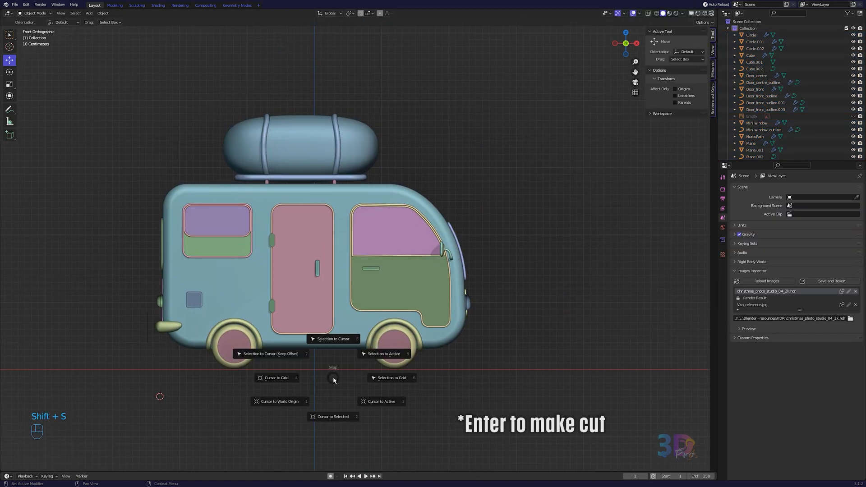
- Add a plane at the 3D cursor and scale it up into a large floor beneath the van
{"action": "key", "text": "shift+a"}
{"action": "mouse_move", "coordinate": [315, 344]}
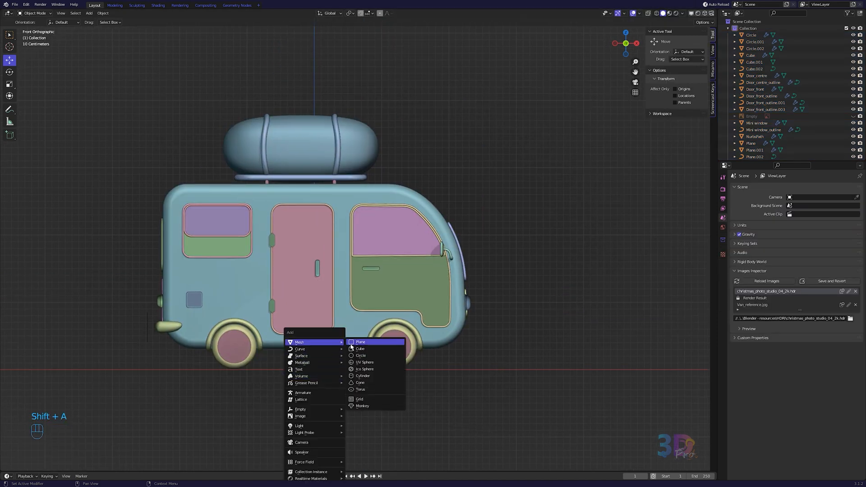
{"action": "left_click", "coordinate": [363, 344]}
{"action": "key", "text": "s"}
{"action": "left_click", "coordinate": [483, 404]}
- Set the viewport shading to Material Preview and select the van's body
{"action": "middle_click_drag", "start_coordinate": [483, 404], "coordinate": [352, 365]}
{"action": "key", "text": "z"}
{"action": "left_click", "coordinate": [375, 396]}
{"action": "left_click", "coordinate": [428, 366]}
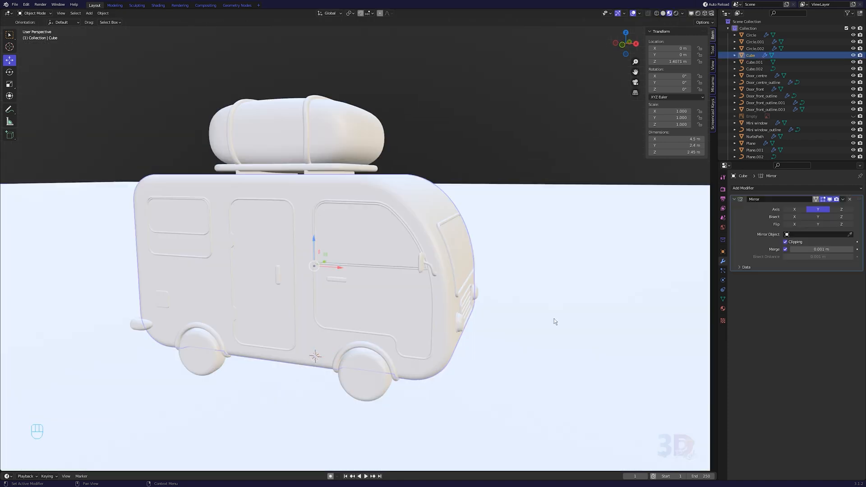
- Display the Body material's settings and split the viewport in two, turning the lower area into a Shader Editor
{"action": "left_click", "coordinate": [723, 308]}
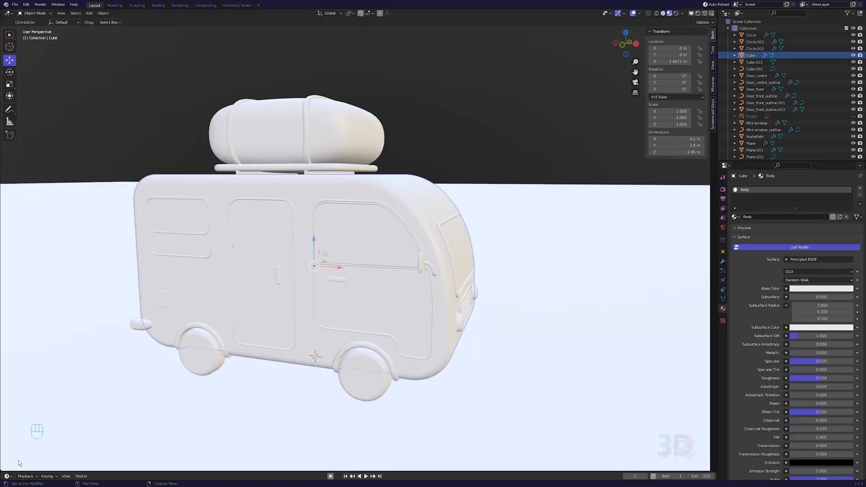
{"action": "left_click_drag", "start_coordinate": [2, 469], "coordinate": [3, 241]}
{"action": "left_click", "coordinate": [8, 244]}
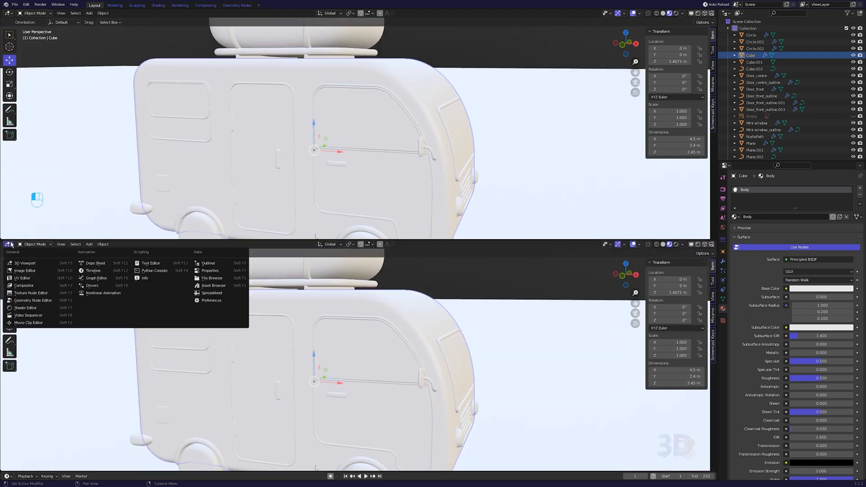
{"action": "left_click", "coordinate": [27, 310]}
- Add a ColorRamp node and a Mapping node to the Body material
{"action": "key", "text": "KP_1"}
{"action": "scroll", "coordinate": [221, 387], "scroll_direction": "up", "scroll_amount": 3}
{"action": "key", "text": "shift+a"}
{"action": "left_click", "coordinate": [223, 343]}
{"action": "type", "text": "col"}
{"action": "key", "text": "Return"}
{"action": "left_click", "coordinate": [170, 346]}
{"action": "key", "text": "shift+a"}
{"action": "left_click", "coordinate": [150, 335]}
{"action": "type", "text": "map"}
{"action": "key", "text": "Return"}
- Add a Texture Coordinate node before the Mapping node
{"action": "key", "text": "shift+a"}
{"action": "left_click", "coordinate": [307, 300]}
{"action": "type", "text": "tex"}
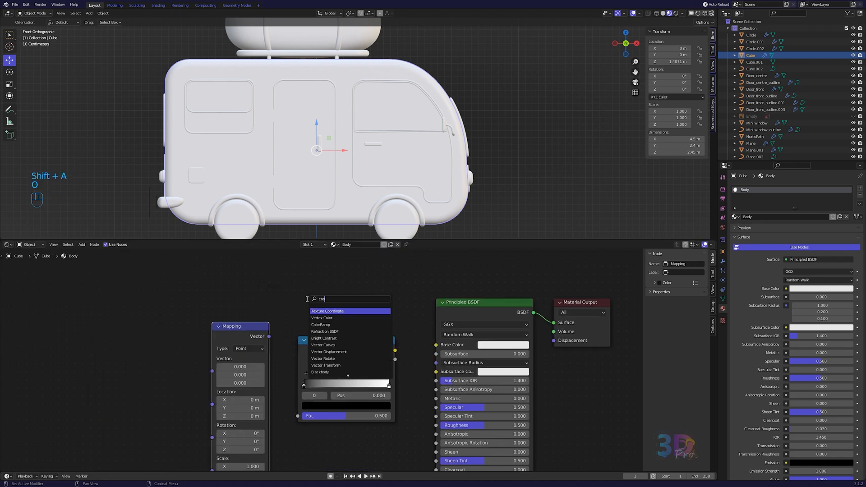
{"action": "key", "text": "Return"}
{"action": "left_click", "coordinate": [113, 338]}
- Connect Texture Coordinate's Object output to Mapping, Mapping to the ColorRamp's Fac, and the ramp's Color to Base Color
{"action": "left_click_drag", "start_coordinate": [395, 351], "coordinate": [435, 345]}
{"action": "left_click_drag", "start_coordinate": [269, 336], "coordinate": [298, 415]}
{"action": "left_click_drag", "start_coordinate": [168, 347], "coordinate": [211, 371]}
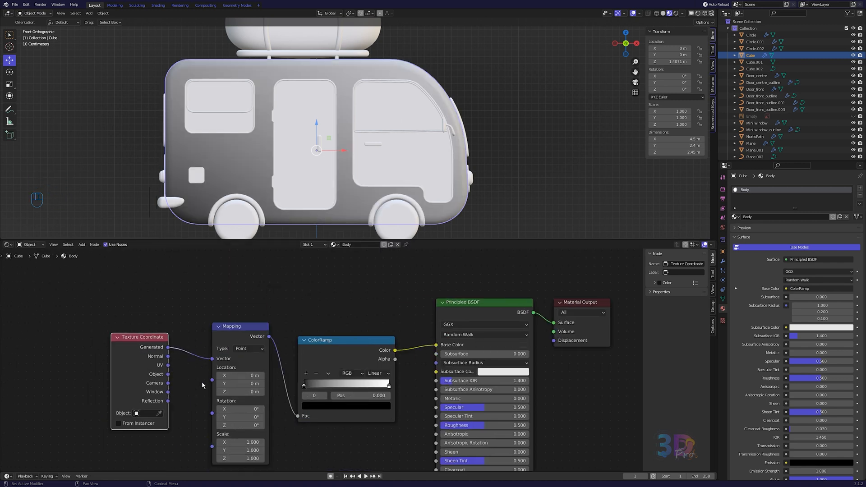
{"action": "left_click_drag", "start_coordinate": [168, 348], "coordinate": [168, 374], "text": "ctrl"}
- Set the Mapping node's location to X 1.24 m, Y 0.35 m and Z 0.9 m
{"action": "left_click", "coordinate": [241, 374]}
{"action": "type", "text": "1.24"}
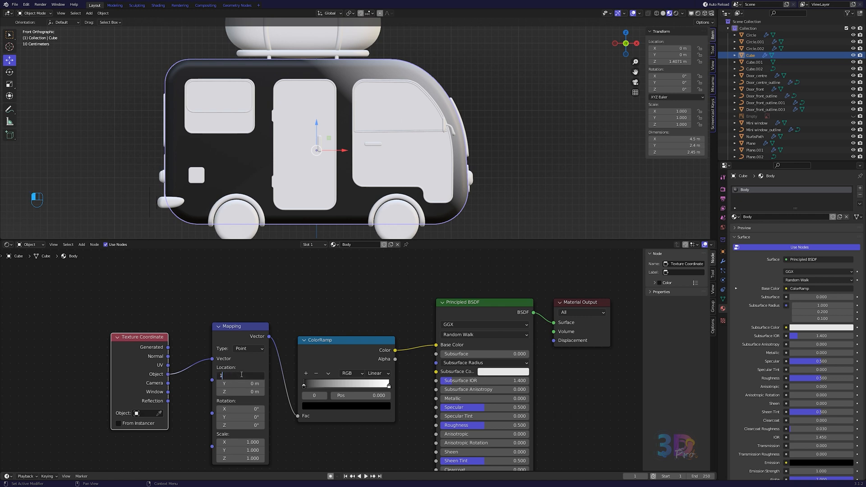
{"action": "key", "text": "Tab"}
{"action": "type", "text": "0.35"}
{"action": "key", "text": "Tab"}
{"action": "type", "text": "0.9"}
{"action": "key", "text": "Tab"}
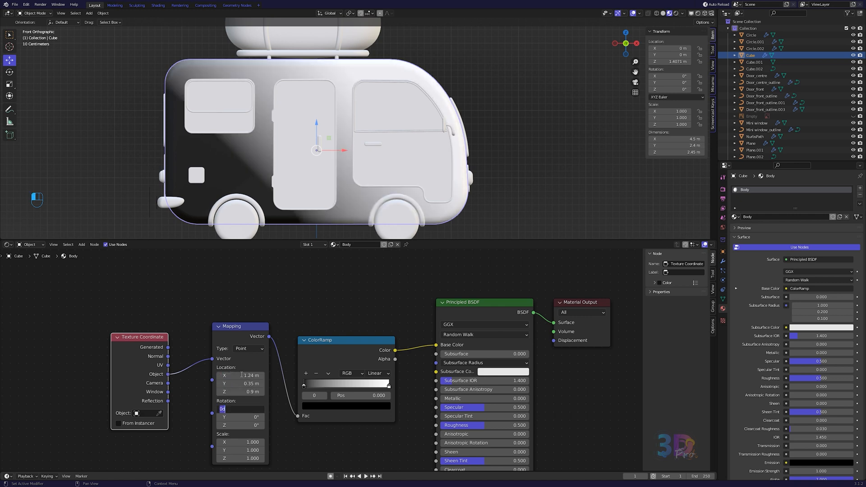
- Set the Mapping node's rotation to X -35°, Y 43.5° and Z -1.7°
{"action": "type", "text": "-35"}
{"action": "key", "text": "Tab"}
{"action": "type", "text": "43.5"}
{"action": "key", "text": "Tab"}
{"action": "type", "text": "-1.7"}
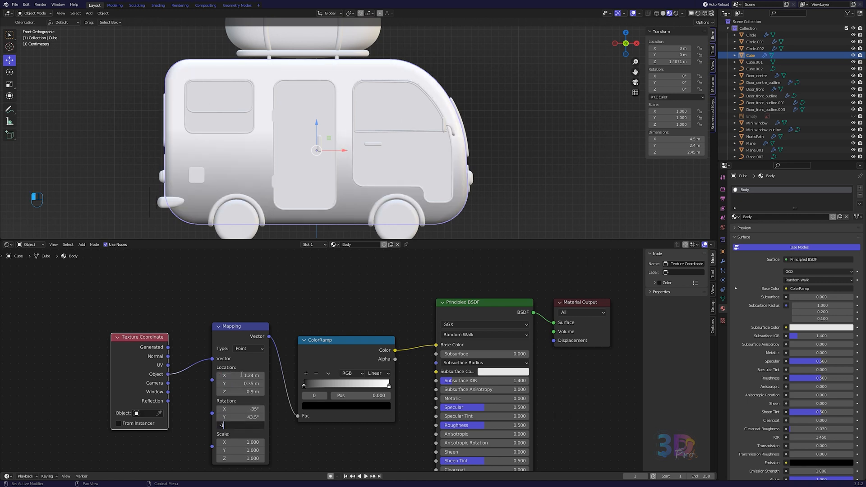
{"action": "key", "text": "Return"}
- Move the ColorRamp's white stop to 0.686 and add a light grey stop at about 0.073 near the black one
{"action": "scroll", "coordinate": [389, 392], "scroll_direction": "up", "scroll_amount": 2}
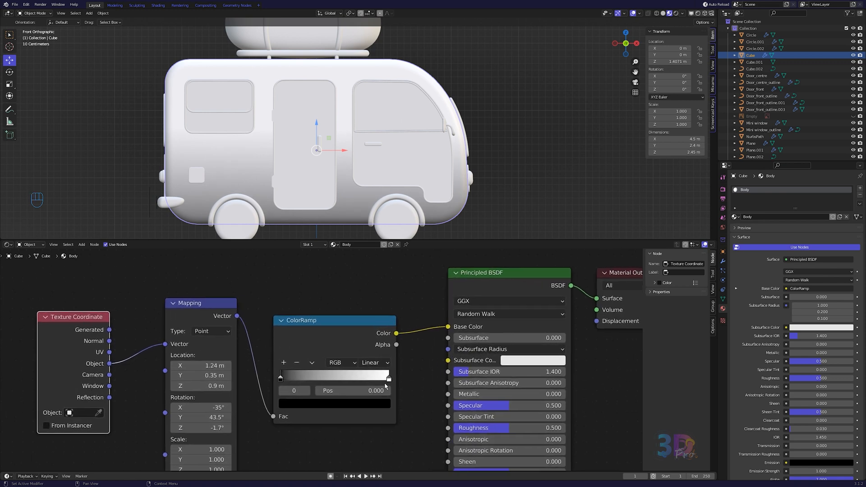
{"action": "left_click_drag", "start_coordinate": [389, 375], "coordinate": [356, 377]}
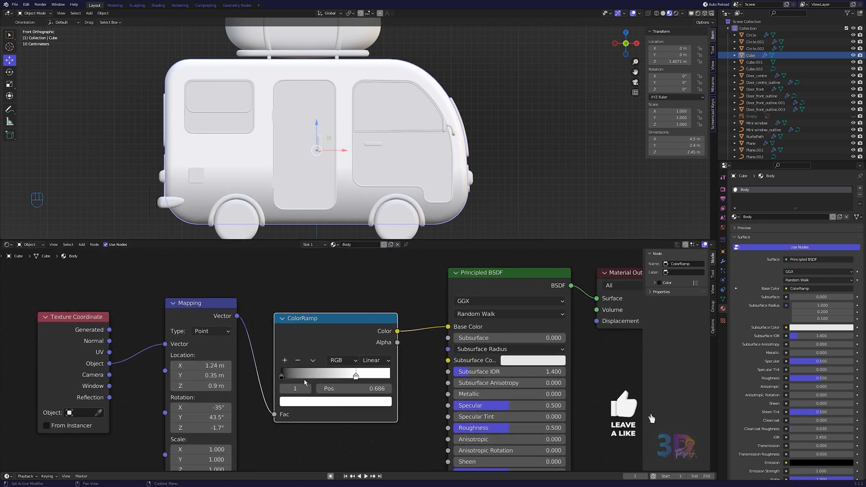
{"action": "left_click_drag", "start_coordinate": [281, 376], "coordinate": [301, 378]}
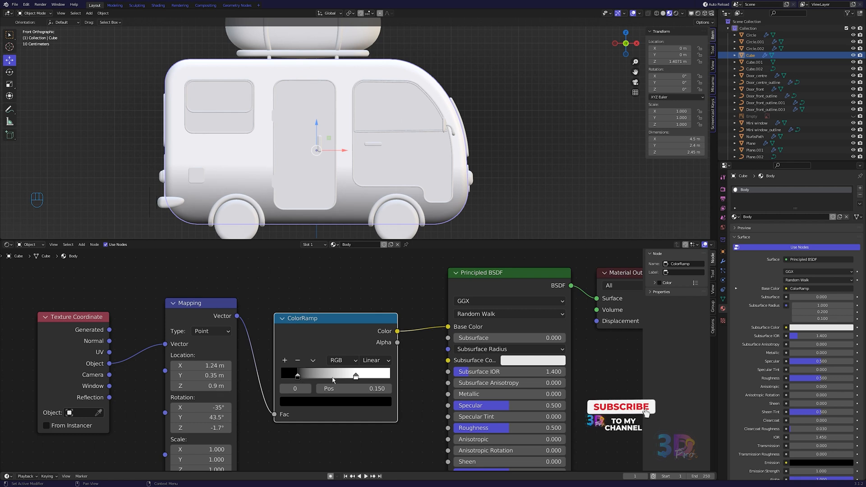
{"action": "left_click", "coordinate": [315, 378], "text": "ctrl"}
{"action": "mouse_move", "coordinate": [315, 378]}
{"action": "left_mouse_down"}
{"action": "mouse_move", "coordinate": [281, 377]}
{"action": "mouse_move", "coordinate": [309, 377]}
{"action": "mouse_move", "coordinate": [296, 377]}
{"action": "left_mouse_up"}
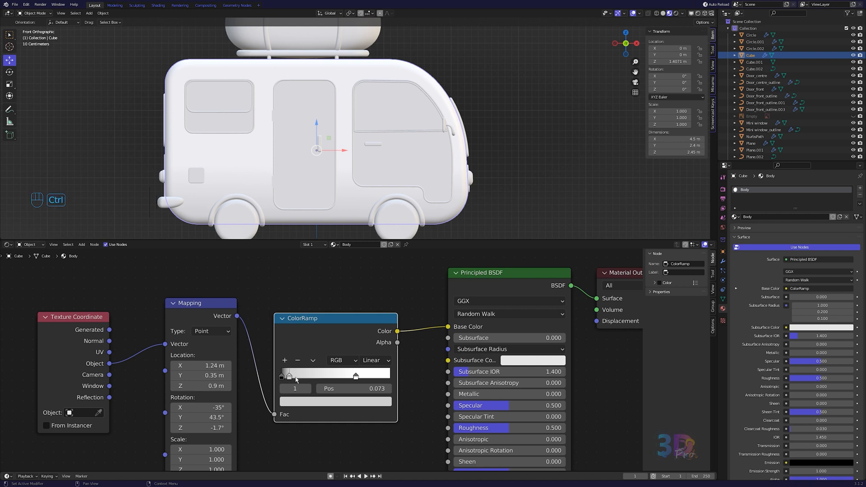
- Place another ColorRamp stop at 0.686 beside the white one and colour it hex F8879D
{"action": "left_click_drag", "start_coordinate": [297, 379], "coordinate": [357, 378]}
{"action": "left_click", "coordinate": [354, 401]}
{"action": "left_click", "coordinate": [344, 355]}
{"action": "type", "text": "F8879D"}
{"action": "key", "text": "Return"}
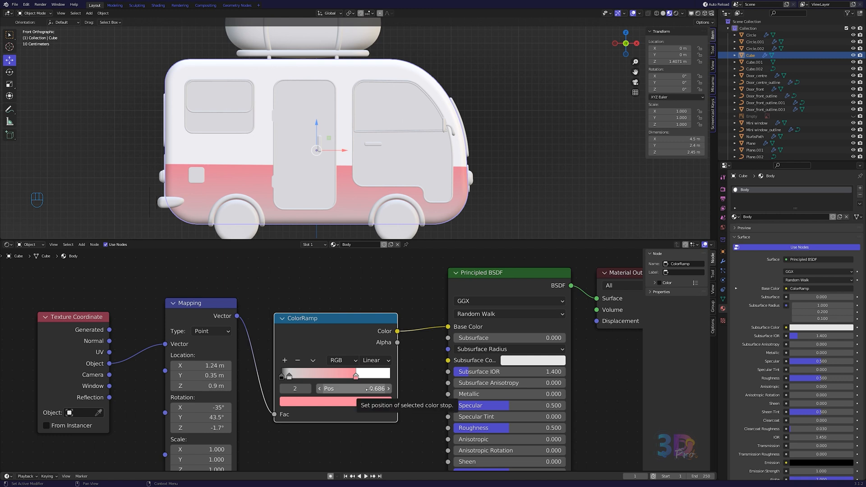
- Set the positions of the ColorRamp's pink stop and the adjacent white stop to 0.65
{"action": "double_click", "coordinate": [369, 389]}
{"action": "type", "text": "0.65"}
{"action": "key", "text": "Return"}
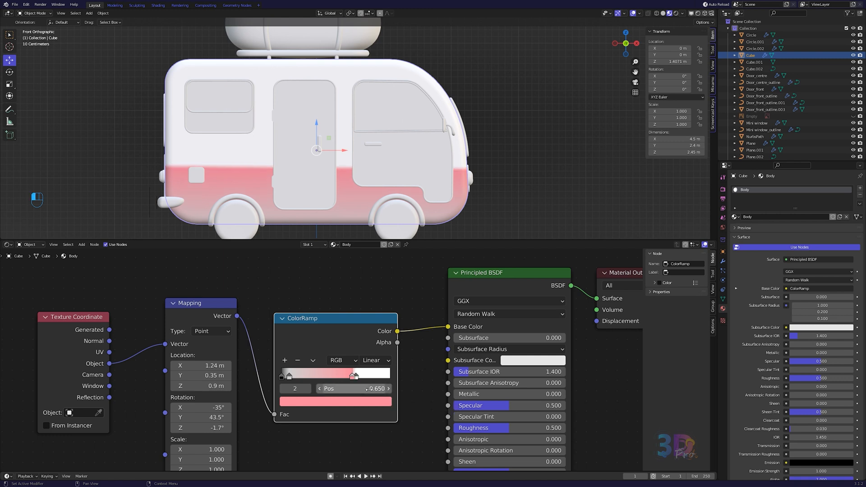
{"action": "left_click", "coordinate": [356, 375]}
{"action": "double_click", "coordinate": [374, 388]}
{"action": "type", "text": "0.6"}
{"action": "key", "text": "Return"}
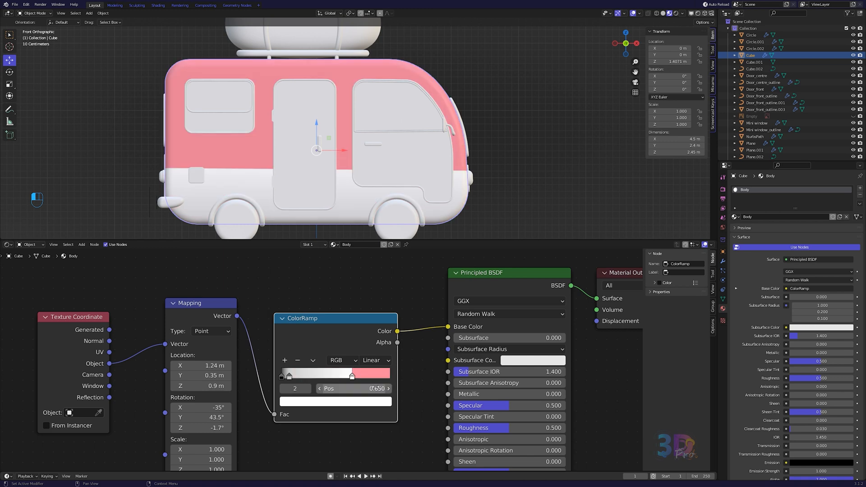
- Set the white ColorRamp stop's position to 0.66
{"action": "left_click", "coordinate": [352, 375]}
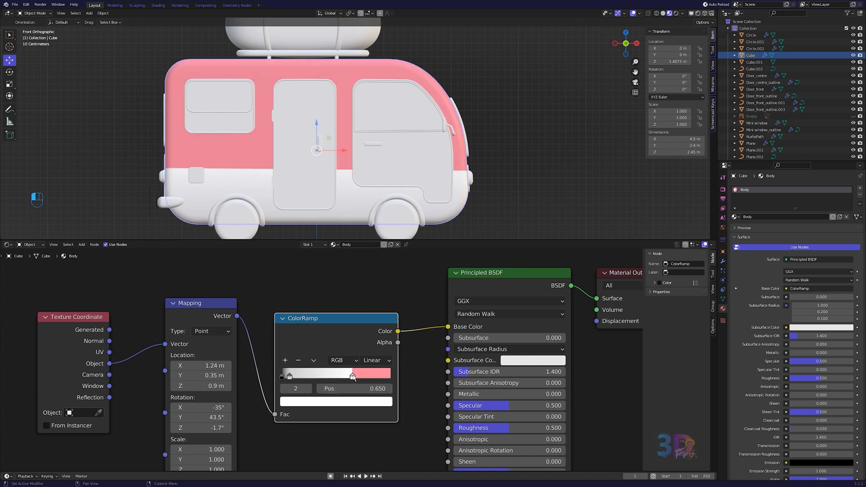
{"action": "left_click", "coordinate": [371, 389]}
{"action": "type", "text": "0.66"}
{"action": "key", "text": "Return"}
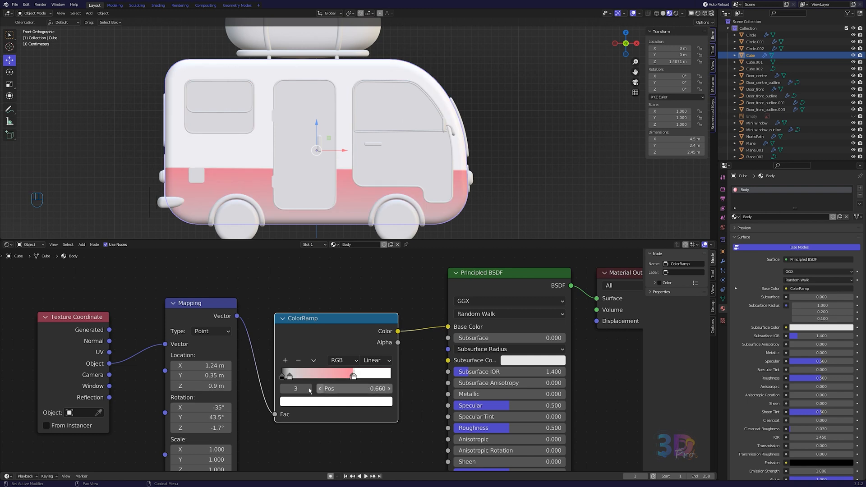
- Colour the ColorRamp's light grey stop hex F8879D and set its position to 0.071
{"action": "left_click_drag", "start_coordinate": [287, 377], "coordinate": [292, 378]}
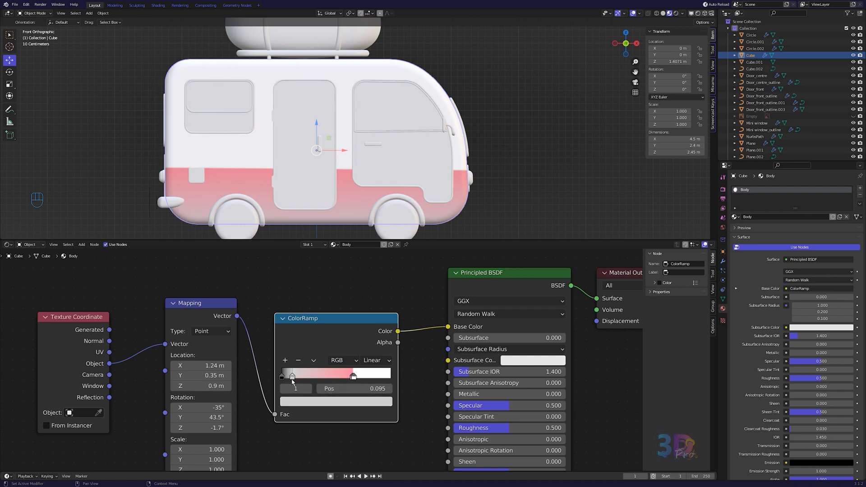
{"action": "left_click", "coordinate": [359, 403]}
{"action": "left_click", "coordinate": [349, 356]}
{"action": "type", "text": "F8879D"}
{"action": "key", "text": "Return"}
{"action": "left_click", "coordinate": [378, 388]}
{"action": "type", "text": "0."}
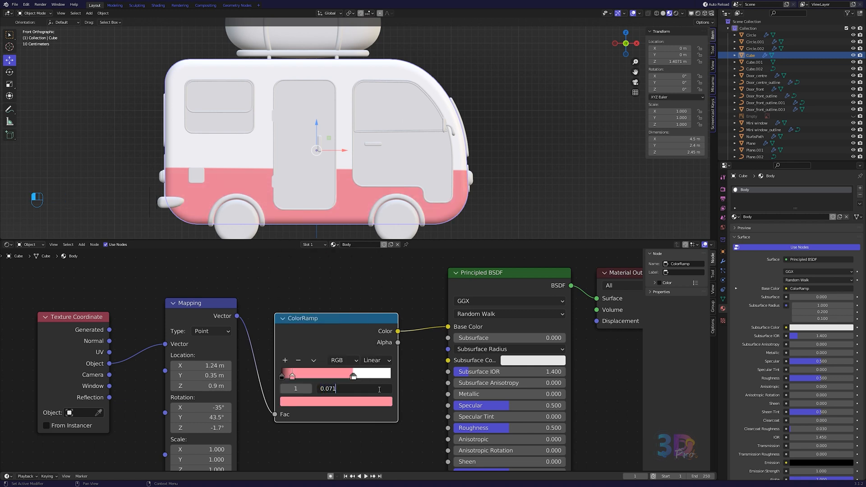
{"action": "key", "text": "Return"}
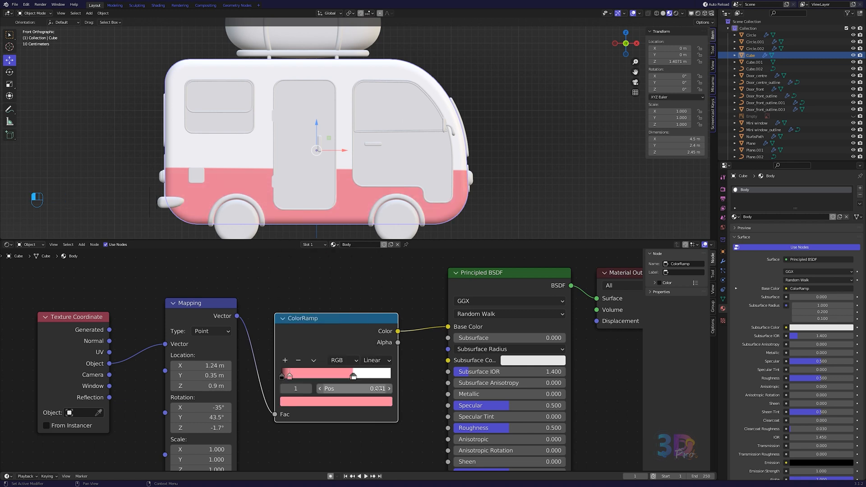
- Change the ColorRamp's first stop to the darker pink hex E67C96
{"action": "left_click", "coordinate": [282, 377]}
{"action": "left_click", "coordinate": [313, 401]}
{"action": "left_click", "coordinate": [343, 356]}
{"action": "type", "text": "EC7F9A"}
{"action": "key", "text": "Return"}
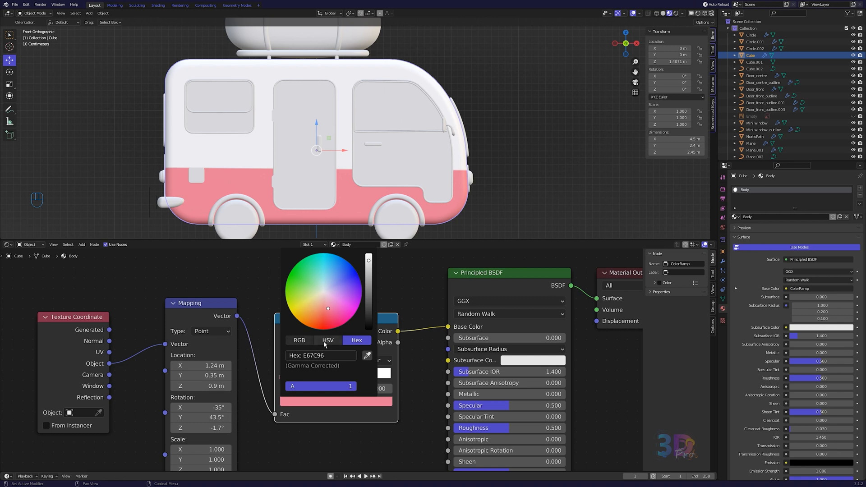
- Shift the white ColorRamp stop to 0.651 and lower the Mapping node's Z location to 0 m
{"action": "scroll", "coordinate": [367, 385], "scroll_direction": "up", "scroll_amount": 2}
{"action": "left_click", "coordinate": [368, 385]}
{"action": "scroll", "coordinate": [244, 403], "scroll_direction": "down", "scroll_amount": 2}
{"action": "left_click_drag", "start_coordinate": [194, 391], "coordinate": [153, 391], "text": "shift"}
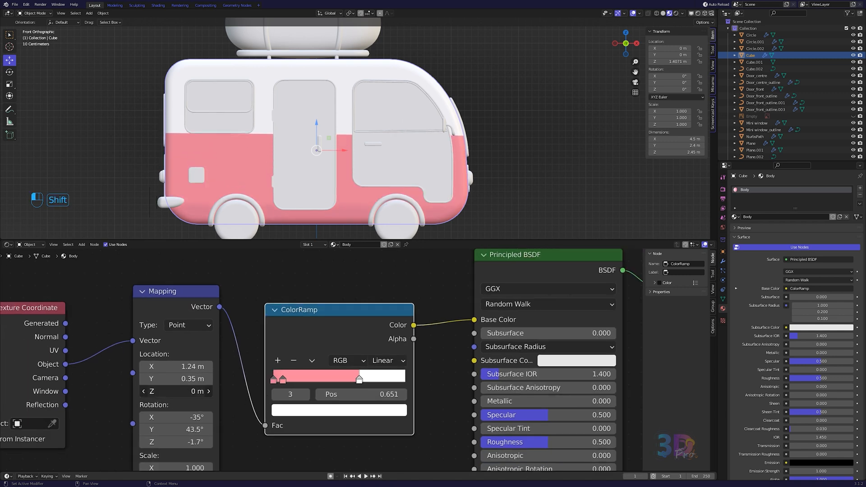
- Set the Mapping node's Y rotation to 44.4°
{"action": "mouse_move", "coordinate": [176, 417]}
{"action": "left_mouse_down"}
{"action": "mouse_move", "coordinate": [131, 417]}
{"action": "mouse_move", "coordinate": [176, 417]}
{"action": "left_mouse_up"}
{"action": "left_click", "coordinate": [185, 429]}
{"action": "type", "text": "4"}
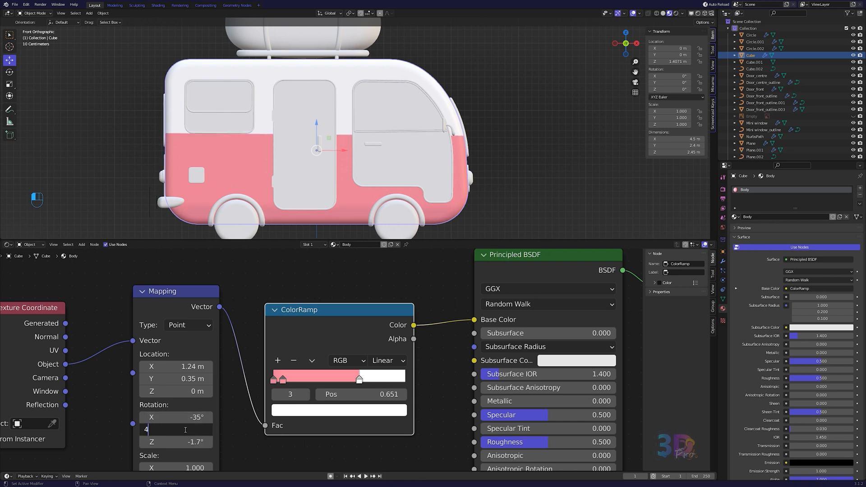
{"action": "type", "text": "4.4"}
{"action": "key", "text": "Return"}
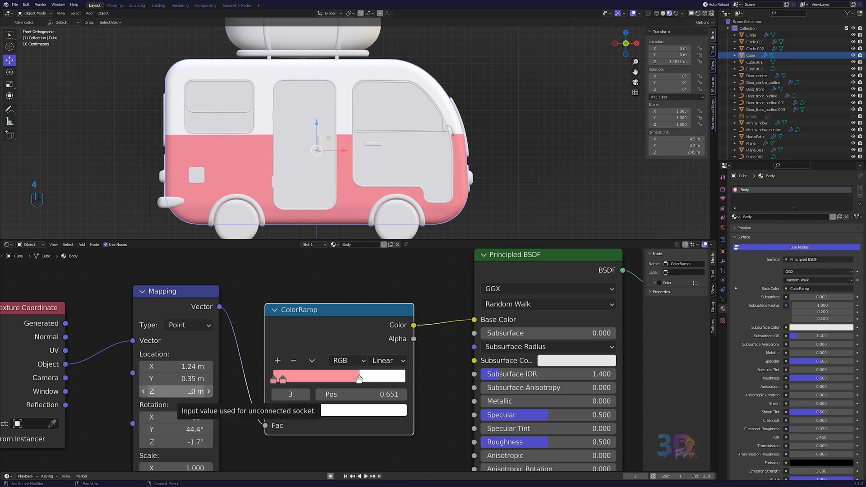
- Try a Z rotation of 14.2° on the Mapping node and undo it
{"action": "mouse_move", "coordinate": [174, 441]}
{"action": "left_mouse_down", "text": "shift"}
{"action": "mouse_move", "coordinate": [185, 441]}
{"action": "mouse_move", "coordinate": [175, 441]}
{"action": "left_mouse_up", "text": "shift"}
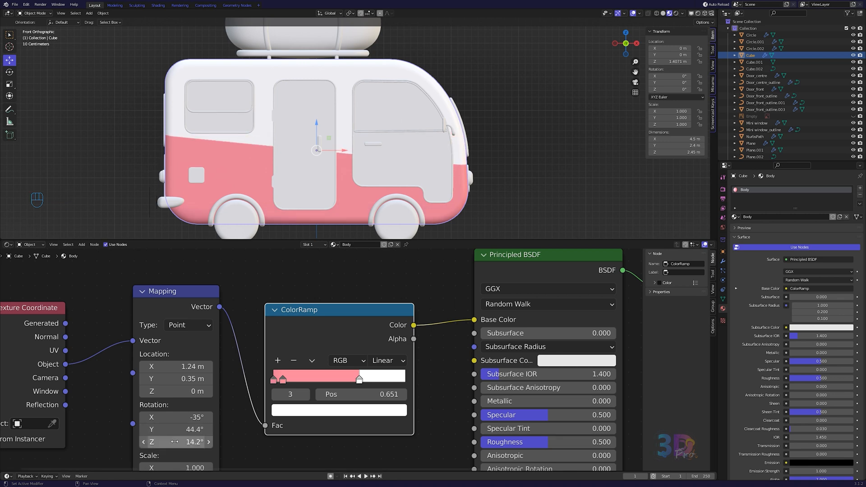
{"action": "key", "text": "Escape"}
{"action": "key", "text": "ctrl+z"}
- Set the Mapping node's Z location to -0.04 m
{"action": "left_click_drag", "start_coordinate": [183, 391], "coordinate": [179, 391], "text": "shift"}
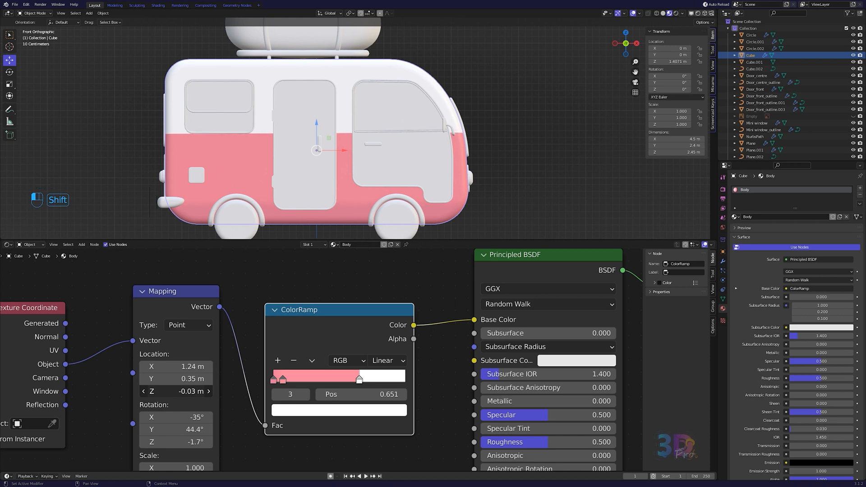
{"action": "left_click", "coordinate": [180, 391]}
{"action": "type", "text": "-0.04"}
{"action": "key", "text": "Return"}
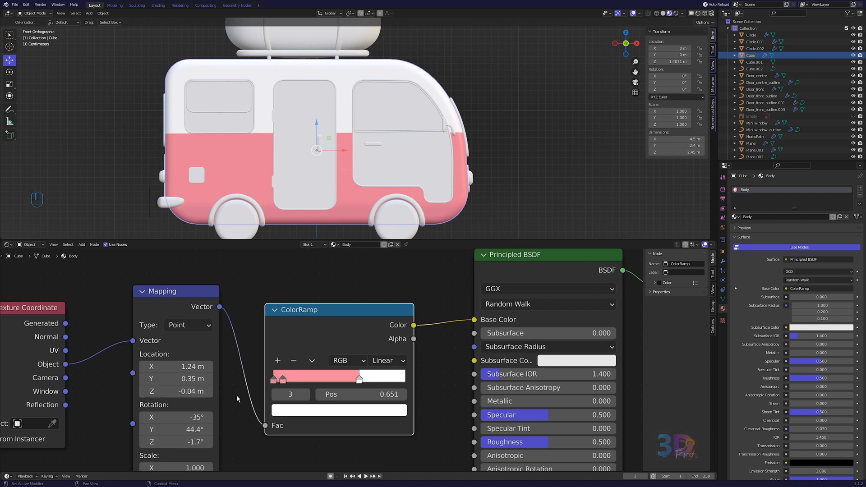
- Move the ColorRamp's first stop to 0.023, recolour it salmon (H 0.003, S 0.781, V 0.865), and move the second stop to 0.057
{"action": "left_click_drag", "start_coordinate": [271, 383], "coordinate": [276, 383]}
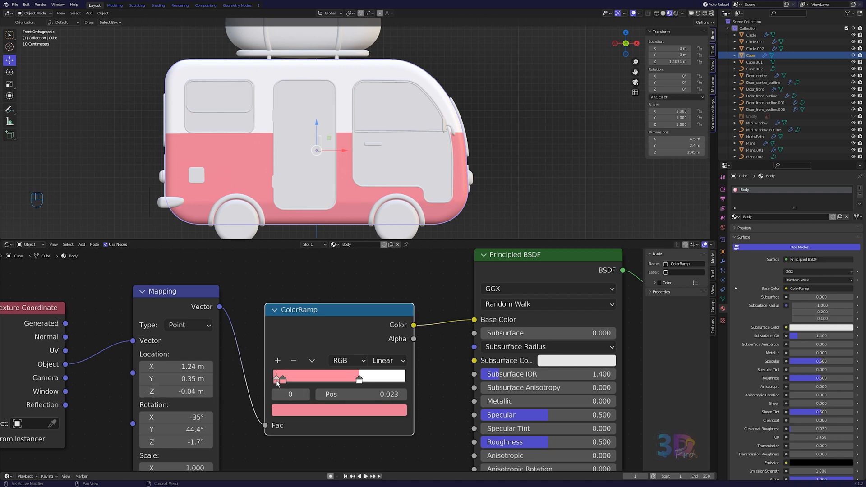
{"action": "left_click", "coordinate": [288, 409]}
{"action": "left_click_drag", "start_coordinate": [329, 298], "coordinate": [324, 301]}
{"action": "left_click_drag", "start_coordinate": [378, 240], "coordinate": [378, 237]}
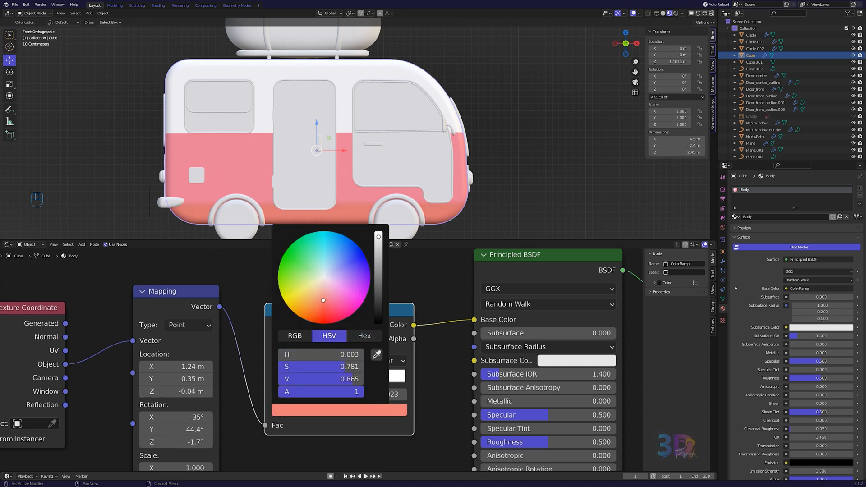
{"action": "left_click", "coordinate": [282, 381]}
{"action": "left_click_drag", "start_coordinate": [277, 381], "coordinate": [279, 382]}
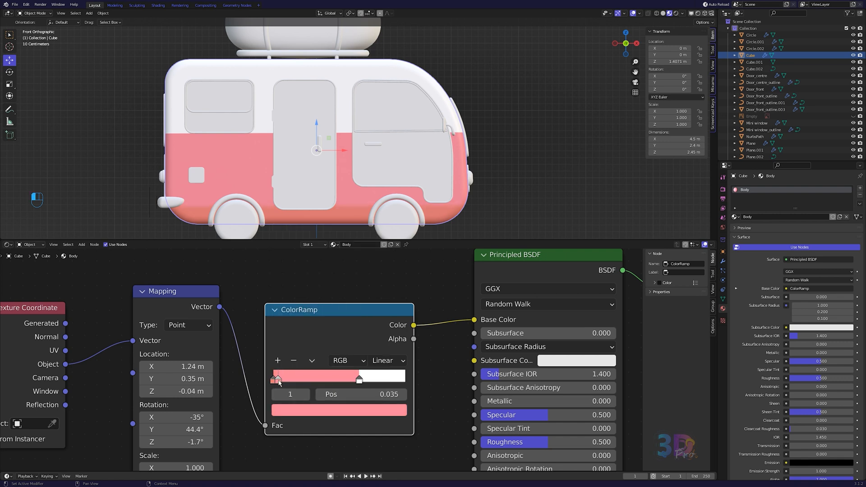
- Set the Body shader's Metallic to 0.032, Specular and Specular Tint to 1, and Roughness to 0.2
{"action": "scroll", "coordinate": [282, 382], "scroll_direction": "down", "scroll_amount": 2}
{"action": "left_click", "coordinate": [427, 361]}
{"action": "type", "text": "0.032"}
{"action": "key", "text": "Return"}
{"action": "left_click_drag", "start_coordinate": [418, 372], "coordinate": [487, 383]}
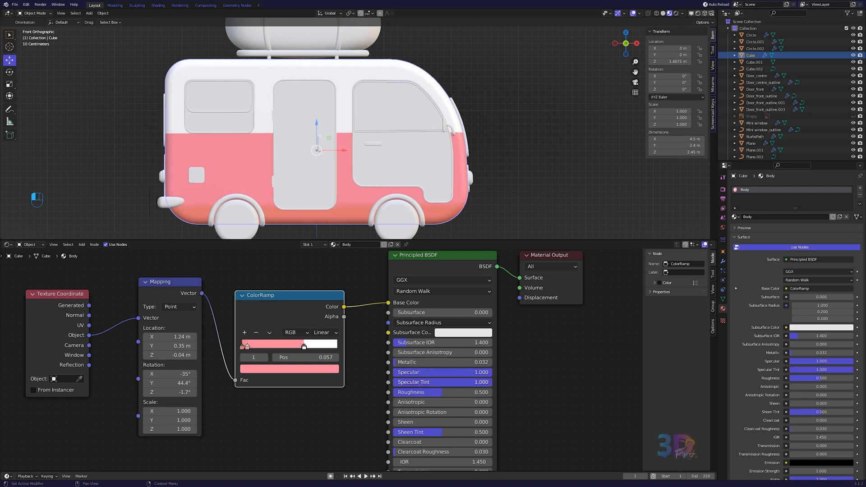
{"action": "left_click", "coordinate": [438, 395]}
{"action": "type", "text": "0.2"}
{"action": "key", "text": "Return"}
- Create a new material named Door_front for the van's front door
{"action": "scroll", "coordinate": [344, 345], "scroll_direction": "down", "scroll_amount": 2}
{"action": "left_click_drag", "start_coordinate": [431, 241], "coordinate": [433, 269]}
{"action": "scroll", "coordinate": [387, 196], "scroll_direction": "down", "scroll_amount": 1}
{"action": "left_click", "coordinate": [386, 191]}
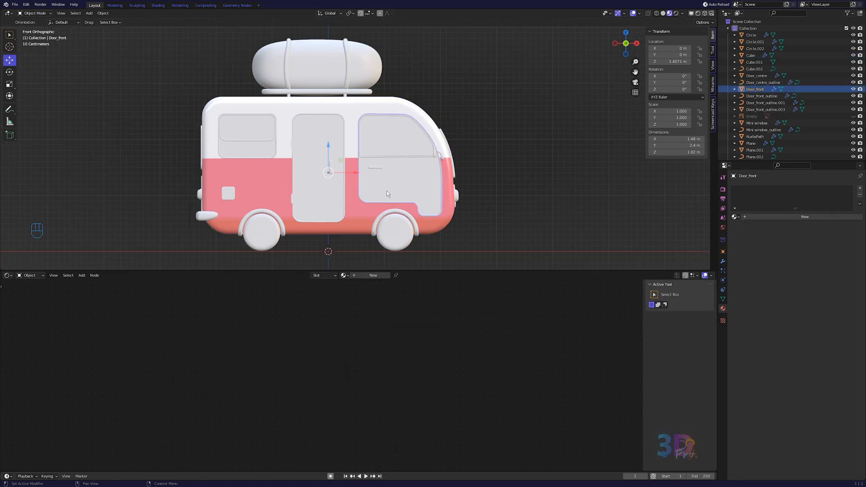
{"action": "left_click", "coordinate": [375, 275]}
{"action": "double_click", "coordinate": [375, 275]}
{"action": "type", "text": "Door_front"}
{"action": "key", "text": "Return"}
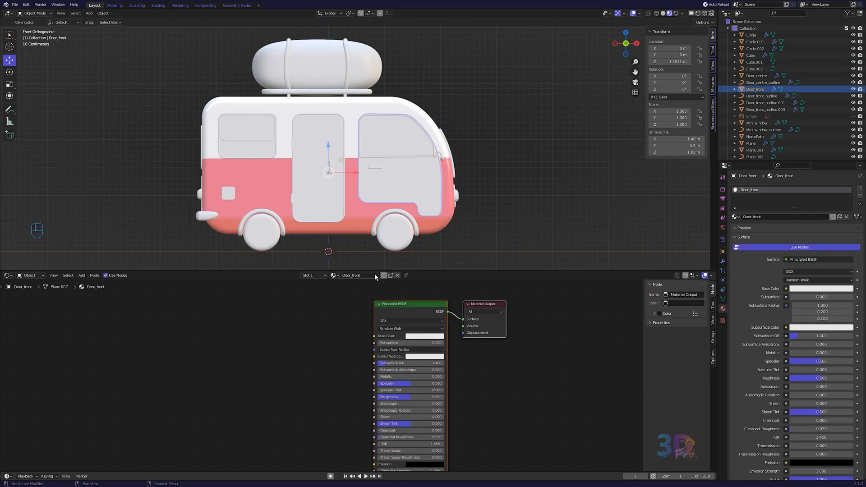
- Set the Door_front material's base color to the same pink as the van's lower body
{"action": "left_click", "coordinate": [429, 337]}
{"action": "left_click", "coordinate": [452, 299]}
{"action": "key", "text": "ctrl+v"}
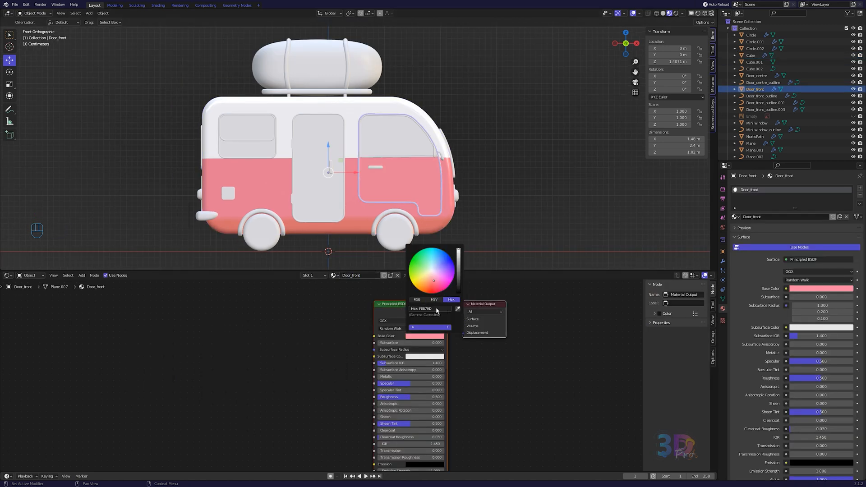
- Name the front door outline's material Outlines, with Metallic 0.135, Roughness 0.27 and base color DADADA
{"action": "left_click", "coordinate": [393, 203]}
{"action": "left_click", "coordinate": [776, 217]}
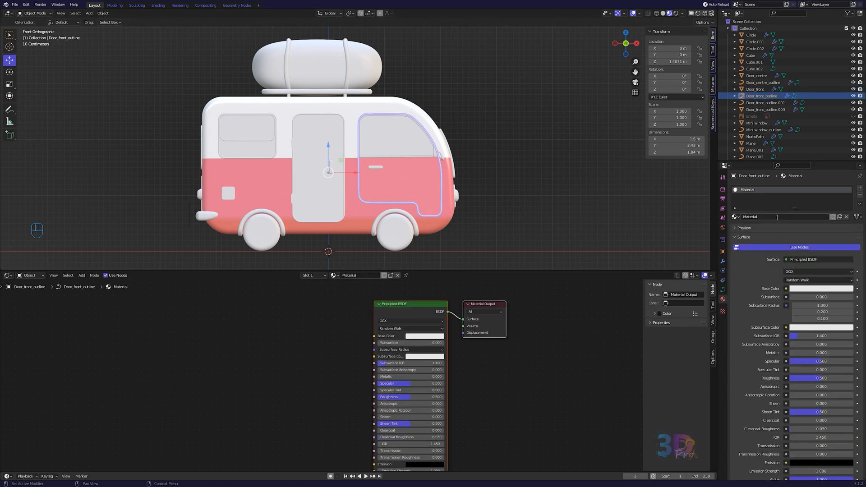
{"action": "double_click", "coordinate": [776, 216]}
{"action": "type", "text": "Outlines"}
{"action": "key", "text": "Return"}
{"action": "left_click_drag", "start_coordinate": [411, 377], "coordinate": [396, 396]}
{"action": "left_click", "coordinate": [425, 336]}
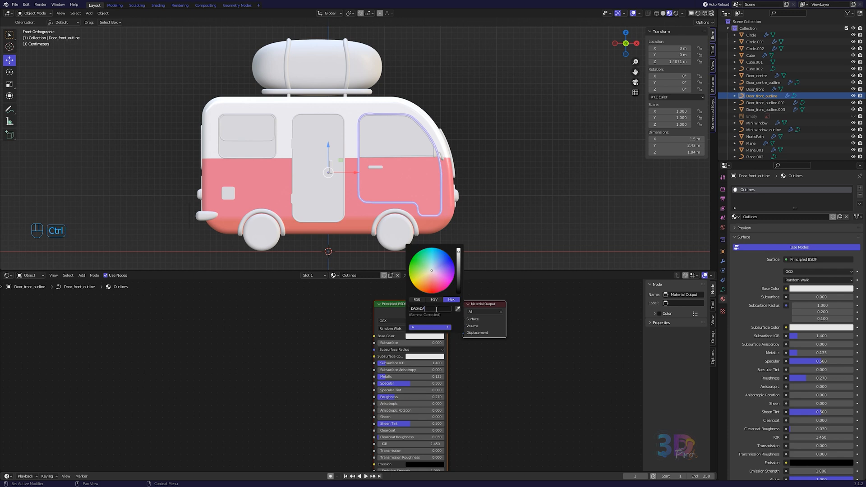
- Link the front door outline's Outlines material to the centre door, window and windshield outlines
{"action": "scroll", "coordinate": [358, 120], "scroll_direction": "up", "scroll_amount": 5}
{"action": "left_click", "coordinate": [335, 171]}
{"action": "left_click", "coordinate": [152, 155], "text": "shift"}
{"action": "left_click", "coordinate": [470, 176], "text": "shift"}
{"action": "middle_click_drag", "start_coordinate": [470, 181], "coordinate": [381, 233]}
{"action": "left_click", "coordinate": [381, 233], "text": "shift"}
{"action": "key", "text": "KP_1"}
{"action": "left_click", "coordinate": [278, 222], "text": "shift"}
{"action": "key", "text": "ctrl+l"}
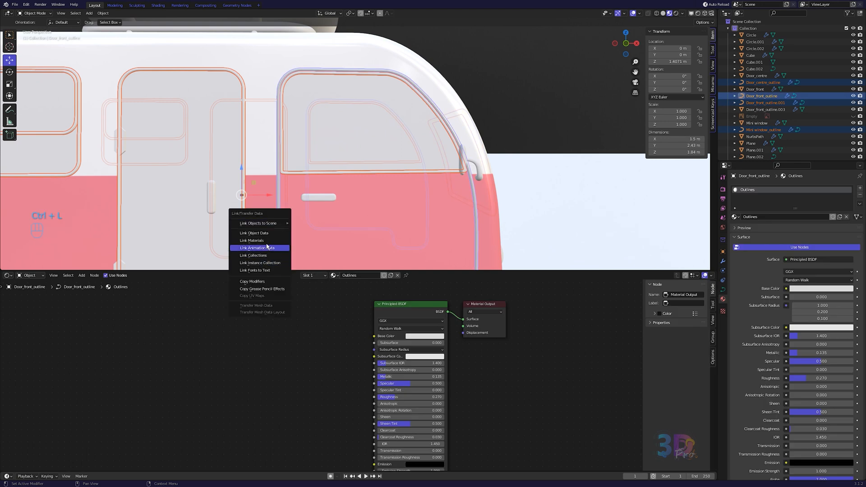
{"action": "left_click", "coordinate": [265, 242]}
{"action": "scroll", "coordinate": [315, 180], "scroll_direction": "down", "scroll_amount": 5}
{"action": "middle_click_drag", "start_coordinate": [311, 183], "coordinate": [309, 201], "text": "alt"}
{"action": "left_click", "coordinate": [446, 118]}
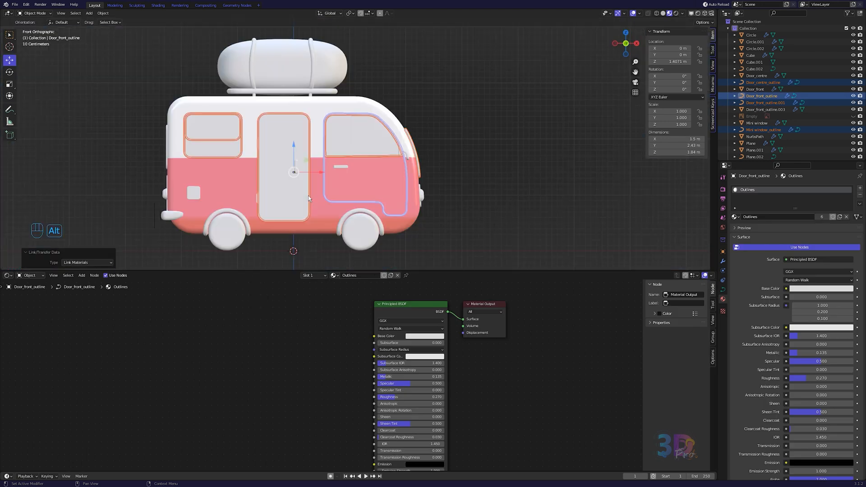
- Give the wheel guards a Tire_guard material with base color 535757, Specular and Specular Tint 1, and Roughness 0.6
{"action": "scroll", "coordinate": [444, 118], "scroll_direction": "up", "scroll_amount": 2}
{"action": "left_click", "coordinate": [369, 225]}
{"action": "left_click", "coordinate": [367, 275]}
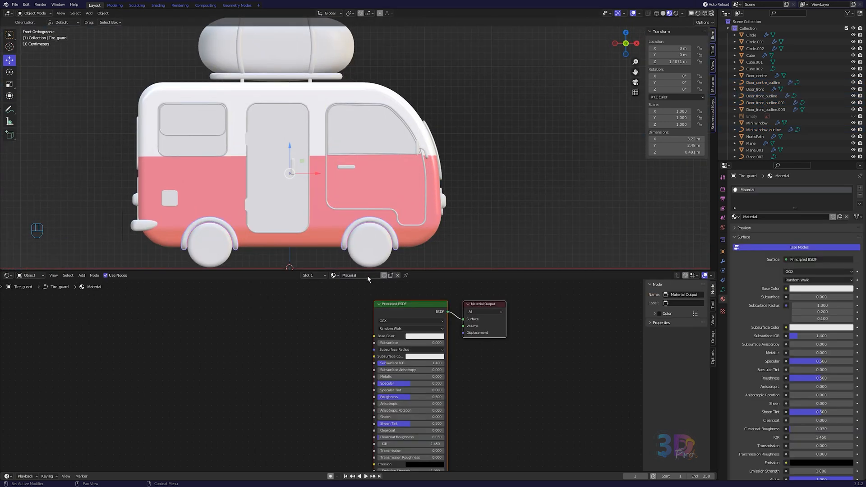
{"action": "left_click", "coordinate": [422, 336]}
{"action": "left_click", "coordinate": [430, 310]}
{"action": "key", "text": "ctrl+v"}
{"action": "key", "text": "Return"}
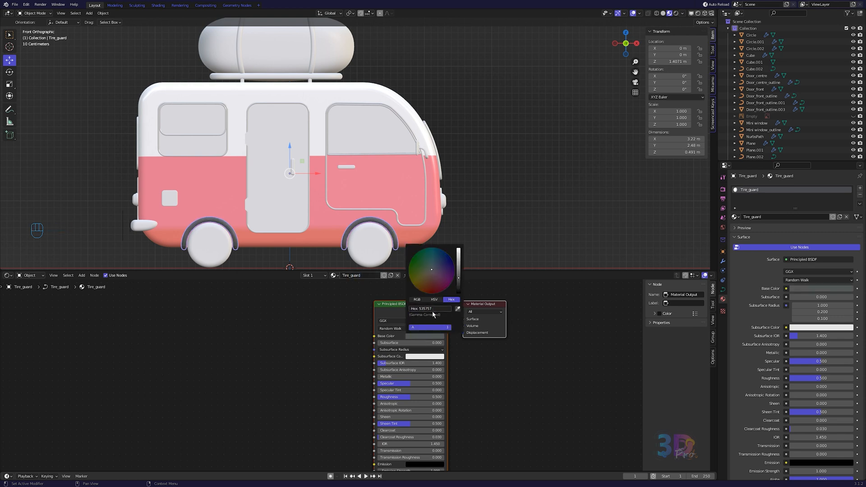
{"action": "left_click_drag", "start_coordinate": [413, 384], "coordinate": [444, 384]}
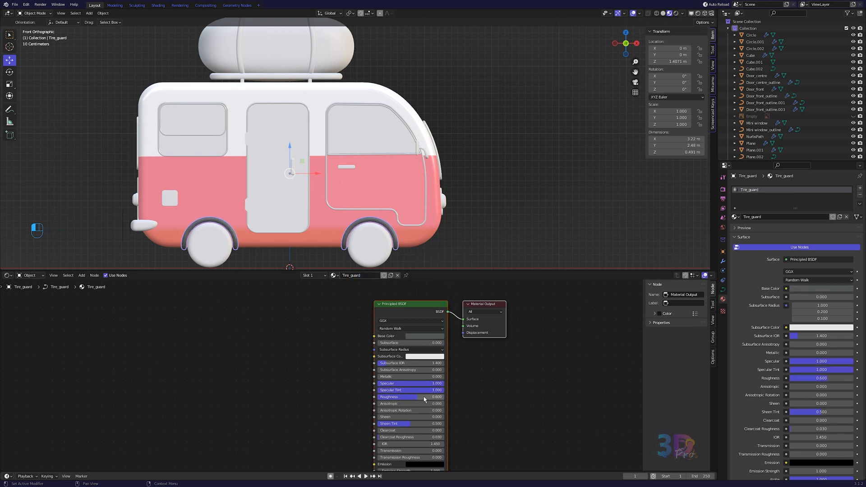
- Give the tires a material named Tire with a dark grey base color, Metallic 0.333 and Roughness 1
{"action": "left_click", "coordinate": [374, 230]}
{"action": "left_click", "coordinate": [373, 274]}
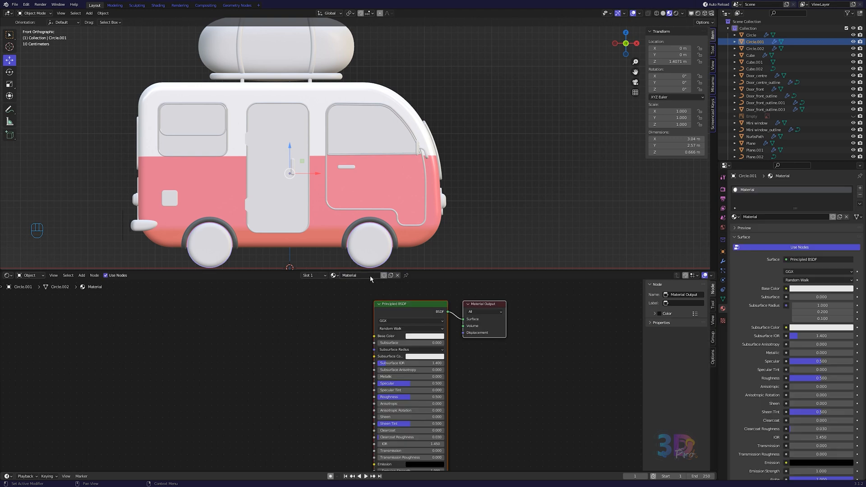
{"action": "left_click", "coordinate": [426, 336]}
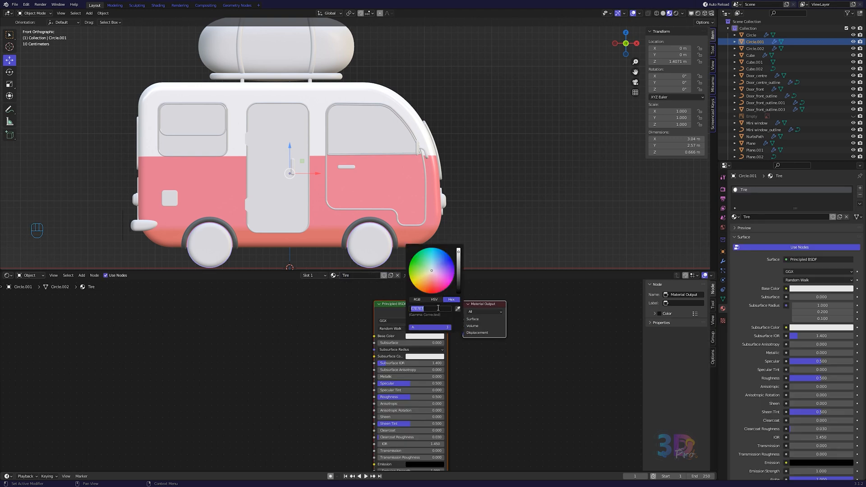
{"action": "key", "text": "ctrl+v"}
{"action": "key", "text": "Return"}
{"action": "left_click", "coordinate": [412, 380]}
{"action": "mouse_move", "coordinate": [412, 377]}
{"action": "left_mouse_down"}
{"action": "mouse_move", "coordinate": [433, 378]}
{"action": "mouse_move", "coordinate": [445, 396]}
{"action": "left_mouse_up"}
- Create a new material named Tire_rim for the wheel rims
{"action": "scroll", "coordinate": [392, 212], "scroll_direction": "up", "scroll_amount": 2}
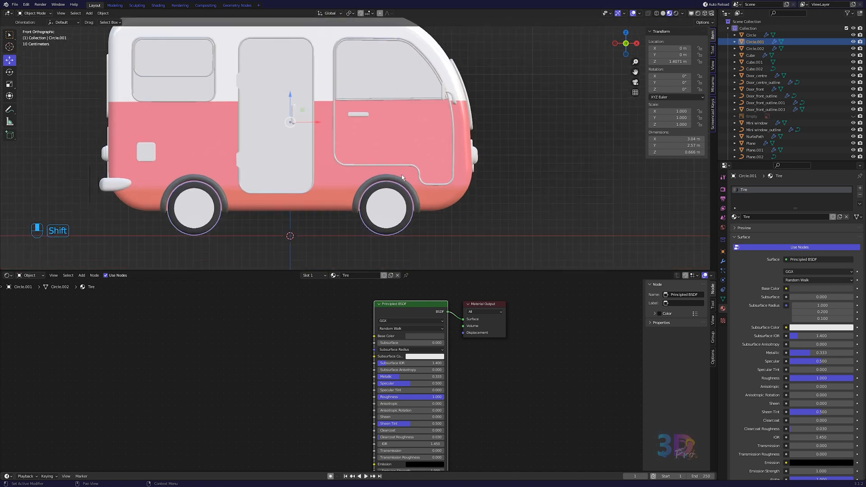
{"action": "left_click", "coordinate": [396, 202]}
{"action": "scroll", "coordinate": [397, 202], "scroll_direction": "up", "scroll_amount": 5}
{"action": "key", "text": "Tab"}
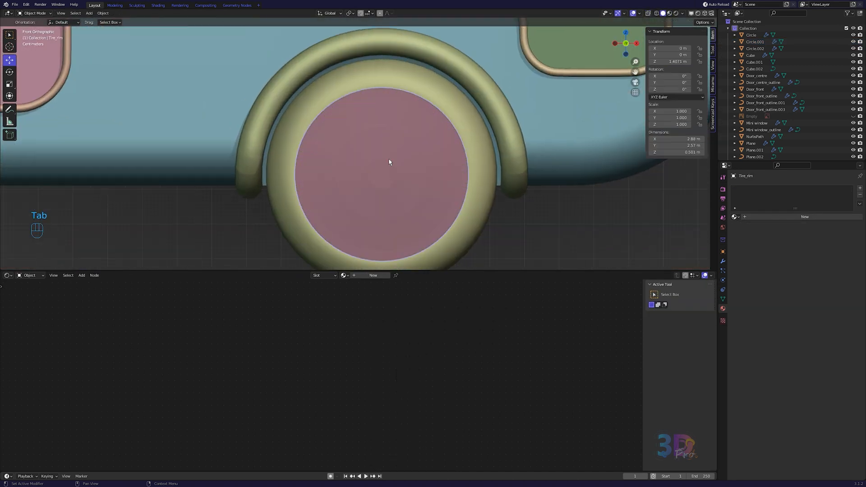
{"action": "left_click", "coordinate": [372, 275]}
{"action": "left_click", "coordinate": [369, 275]}
{"action": "type", "text": "Tire_rim"}
{"action": "key", "text": "Return"}
- Set Tire_rim's base color to dark grey, Metallic to 0.333 and Roughness to 1
{"action": "left_click", "coordinate": [428, 336]}
{"action": "key", "text": "ctrl+v"}
{"action": "key", "text": "Return"}
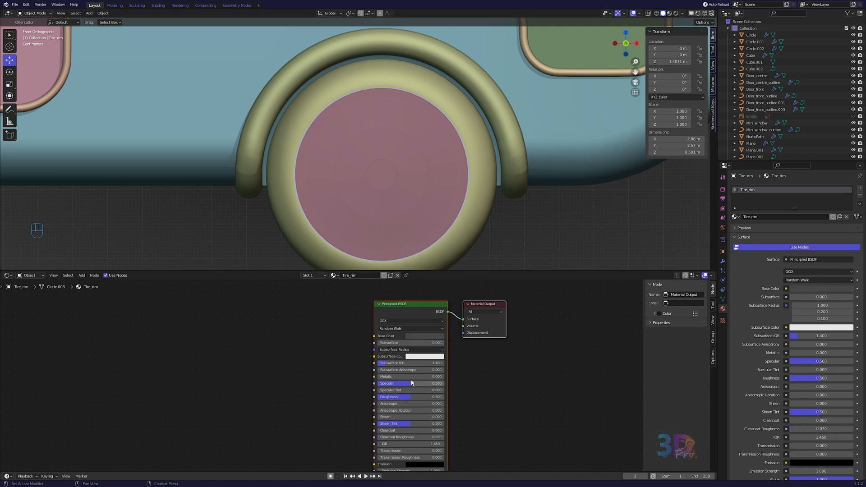
{"action": "left_click", "coordinate": [411, 378]}
{"action": "type", "text": "0.333"}
{"action": "key", "text": "Return"}
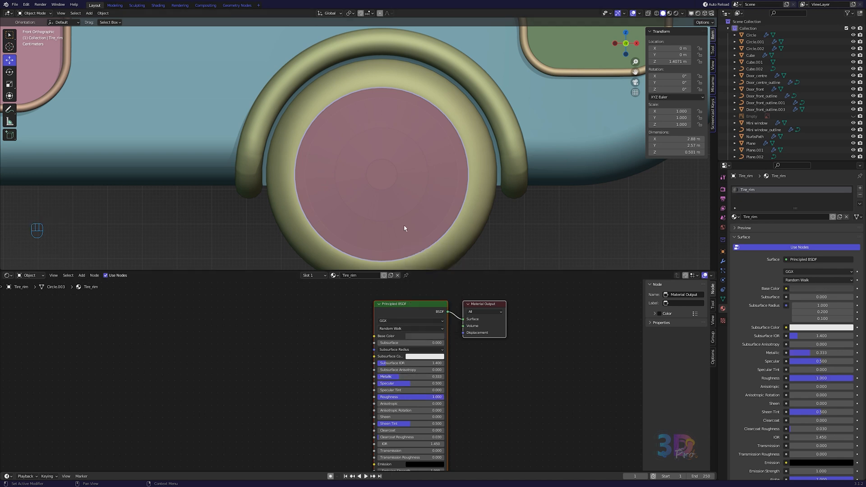
- Add a second material slot to the rim holding an independent copy of Tire_rim named Tire_rim_lines
{"action": "key", "text": "Tab"}
{"action": "left_click", "coordinate": [860, 188]}
{"action": "left_click", "coordinate": [735, 230]}
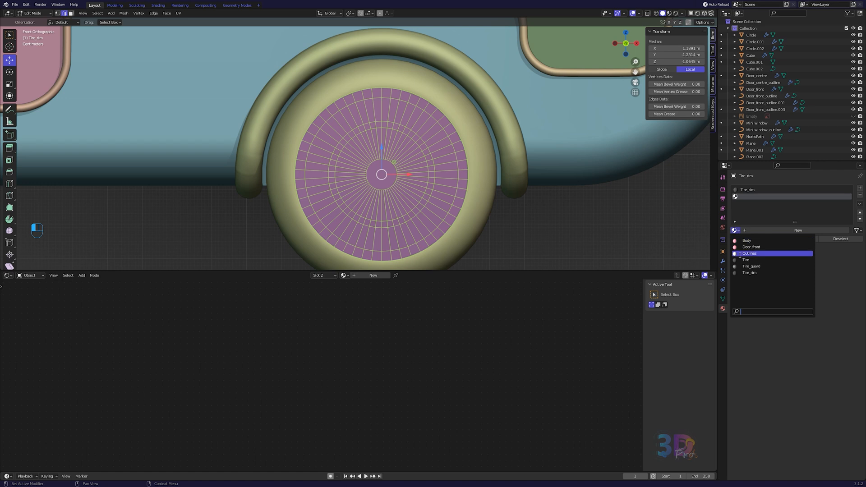
{"action": "left_click", "coordinate": [749, 273]}
{"action": "left_click", "coordinate": [839, 230]}
{"action": "double_click", "coordinate": [773, 230]}
{"action": "key", "text": "BackSpace"}
{"action": "key", "text": "BackSpace"}
{"action": "key", "text": "BackSpace"}
{"action": "type", "text": "_lines"}
{"action": "key", "text": "Return"}
- Select the rim's outermost ring of faces and set Tire_rim_lines' base color to light grey C0C0C0
{"action": "key", "text": "3"}
{"action": "left_click", "coordinate": [326, 114], "text": "alt"}
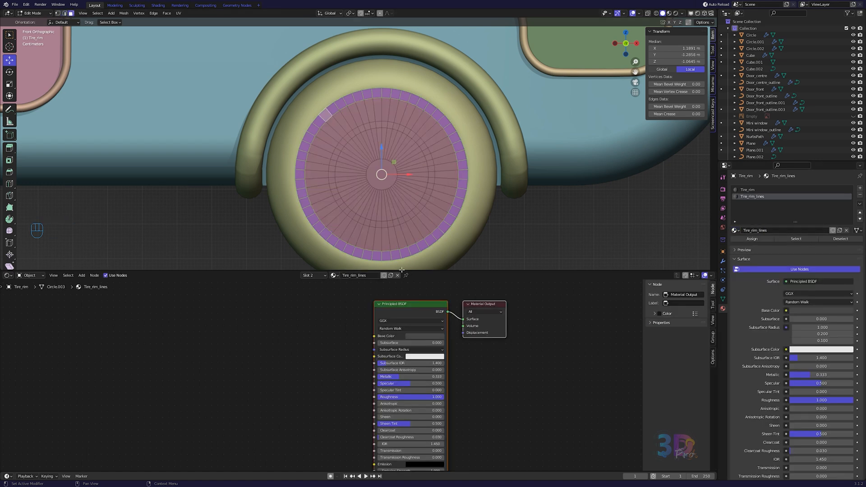
{"action": "left_click", "coordinate": [425, 336]}
{"action": "left_click", "coordinate": [435, 309]}
{"action": "type", "text": "C0C0C0"}
{"action": "key", "text": "Return"}
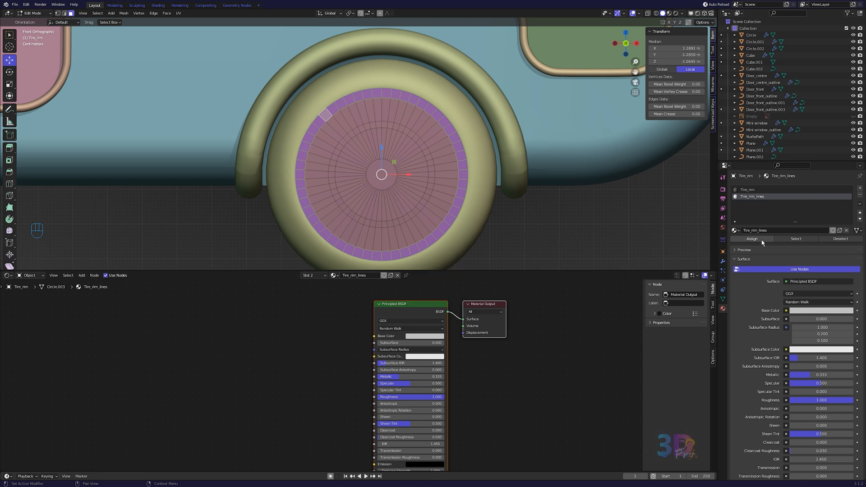
- Assign Tire_rim_lines to the rim's vertical, horizontal and diagonal rows of faces to form eight spokes
{"action": "key", "text": "z"}
{"action": "left_click", "coordinate": [384, 100], "text": "alt"}
{"action": "left_click", "coordinate": [378, 226], "text": "alt+shift"}
{"action": "left_click", "coordinate": [752, 239]}
{"action": "left_click", "coordinate": [428, 175], "text": "alt+shift"}
{"action": "left_click", "coordinate": [333, 174], "text": "alt+shift"}
{"action": "left_click", "coordinate": [763, 240]}
{"action": "left_click", "coordinate": [414, 139], "text": "alt"}
{"action": "left_click", "coordinate": [345, 206], "text": "alt+shift"}
{"action": "left_click", "coordinate": [753, 239]}
{"action": "left_click", "coordinate": [414, 208], "text": "alt"}
{"action": "left_click", "coordinate": [347, 139], "text": "alt+shift"}
{"action": "left_click", "coordinate": [752, 239]}
- Assign Tire_rim_lines to the rim's inner ring of faces and the round hub face
{"action": "left_click", "coordinate": [386, 124], "text": "alt"}
{"action": "left_click", "coordinate": [748, 240]}
{"action": "left_click", "coordinate": [381, 173]}
{"action": "left_click", "coordinate": [751, 198]}
{"action": "left_click", "coordinate": [751, 239]}
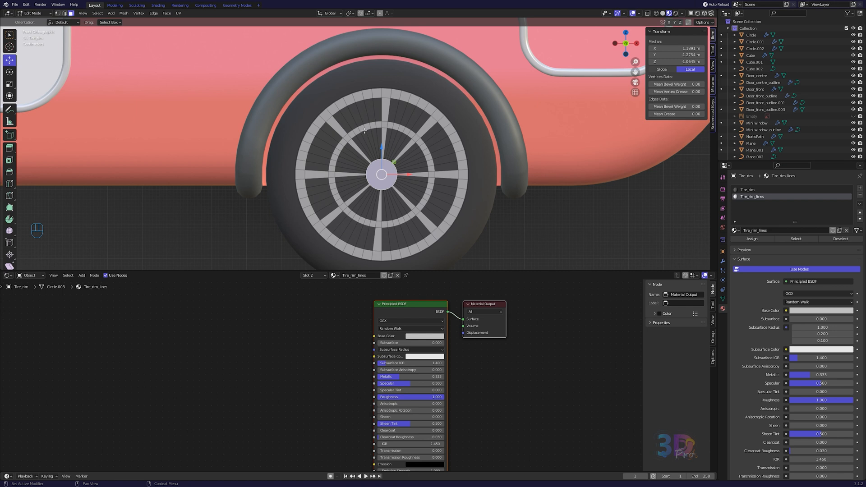
{"action": "key", "text": "Tab"}
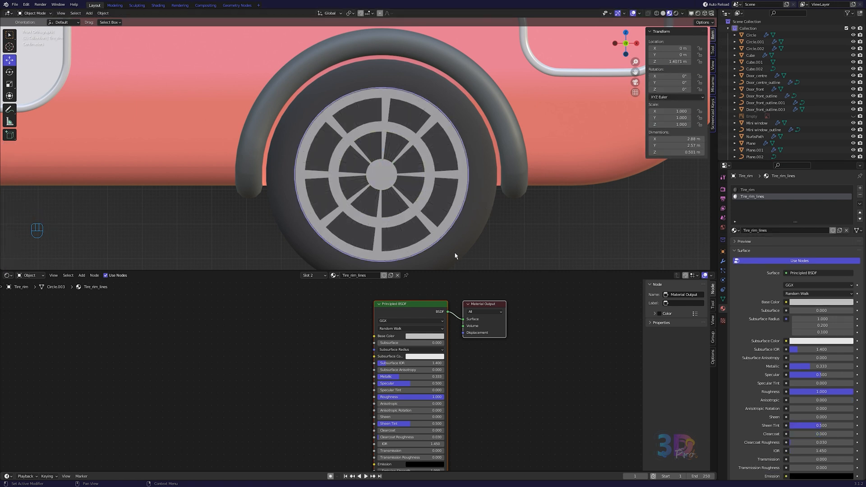
- Adjust Tire_rim_lines' Metallic, and set its Specular to 0 and Roughness to 0.5
{"action": "left_click_drag", "start_coordinate": [427, 376], "coordinate": [432, 376]}
{"action": "left_click", "coordinate": [426, 383]}
{"action": "type", "text": "0"}
{"action": "key", "text": "Return"}
{"action": "left_click", "coordinate": [419, 398]}
{"action": "type", "text": "0.5"}
{"action": "key", "text": "Return"}
- Darken the base color of the rim's Tire_rim material to near black
{"action": "scroll", "coordinate": [392, 131], "scroll_direction": "down", "scroll_amount": 5}
{"action": "middle_click_drag", "start_coordinate": [391, 131], "coordinate": [437, 172], "text": "shift"}
{"action": "left_click", "coordinate": [758, 190]}
{"action": "left_click", "coordinate": [805, 302]}
{"action": "left_click_drag", "start_coordinate": [849, 243], "coordinate": [849, 247]}
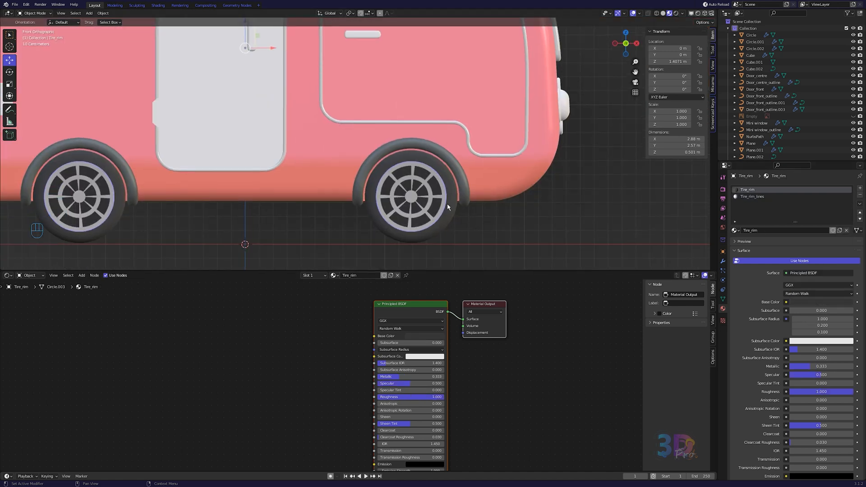
- Create a new material named Door_centre for the van's middle door
{"action": "left_click", "coordinate": [659, 212]}
{"action": "scroll", "coordinate": [396, 193], "scroll_direction": "down", "scroll_amount": 4}
{"action": "scroll", "coordinate": [390, 176], "scroll_direction": "up", "scroll_amount": 2}
{"action": "middle_click_drag", "start_coordinate": [390, 176], "coordinate": [426, 214], "text": "shift"}
{"action": "left_click", "coordinate": [326, 196]}
{"action": "left_click", "coordinate": [368, 275]}
{"action": "double_click", "coordinate": [368, 275]}
{"action": "type", "text": "Door_centre"}
{"action": "key", "text": "Return"}
- Set Door_centre's Metallic to 0.095, Specular to 1 and Specular Tint to 0.813
{"action": "left_click", "coordinate": [410, 376]}
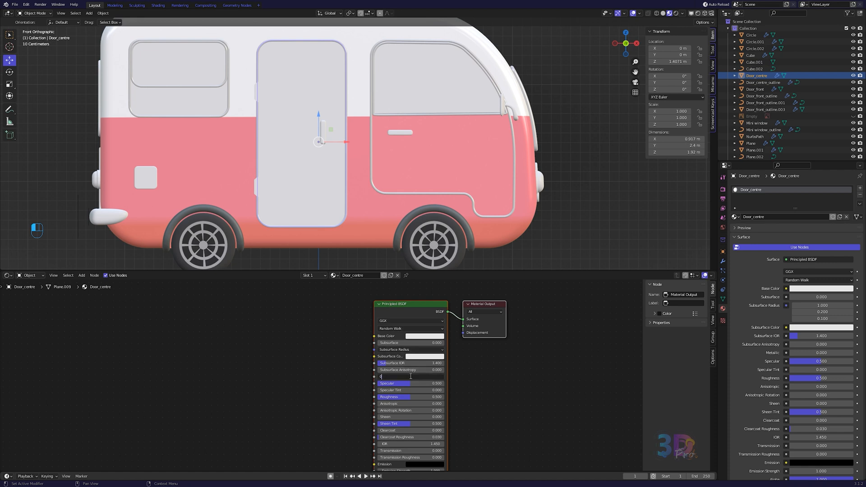
{"action": "type", "text": "0.095"}
{"action": "key", "text": "Tab"}
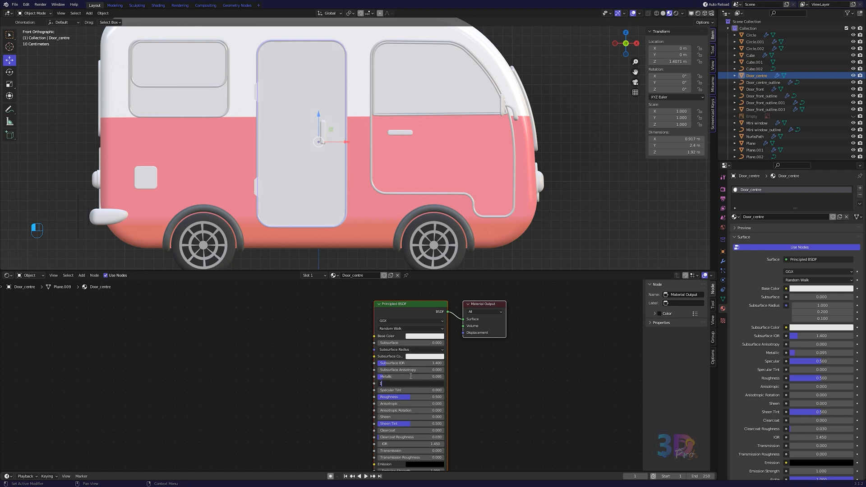
{"action": "key", "text": "Tab"}
{"action": "type", "text": "0.813"}
{"action": "key", "text": "Tab"}
{"action": "key", "text": "Return"}
{"action": "left_click", "coordinate": [384, 396]}
{"action": "key", "text": "Return"}
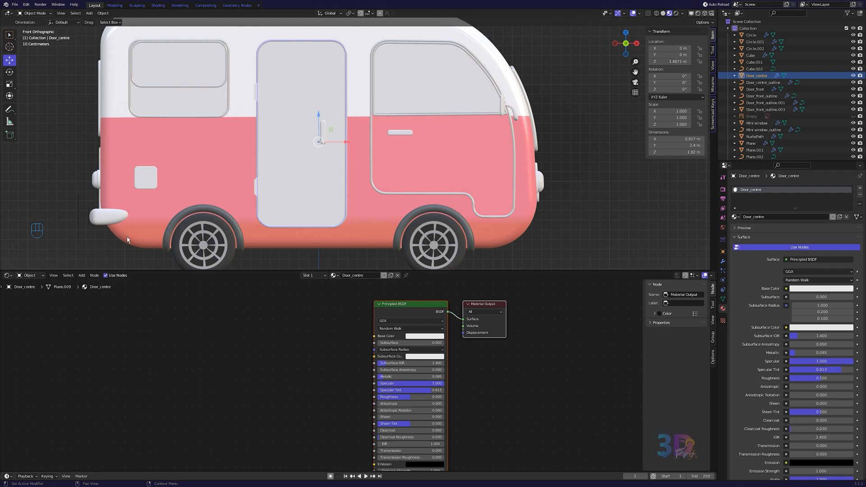
- Give the rear bumper a material named Back with a light grey base color
{"action": "left_click", "coordinate": [118, 218]}
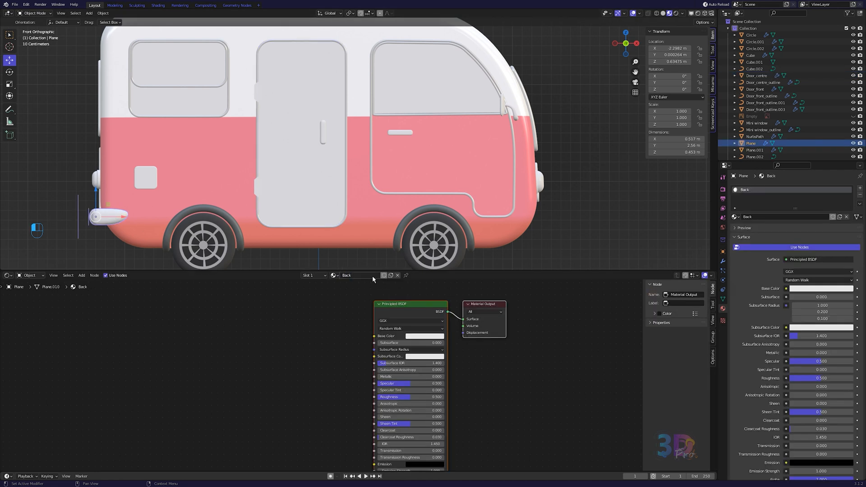
{"action": "left_click", "coordinate": [424, 336]}
{"action": "left_click", "coordinate": [444, 310]}
{"action": "key", "text": "ctrl+v"}
{"action": "key", "text": "Return"}
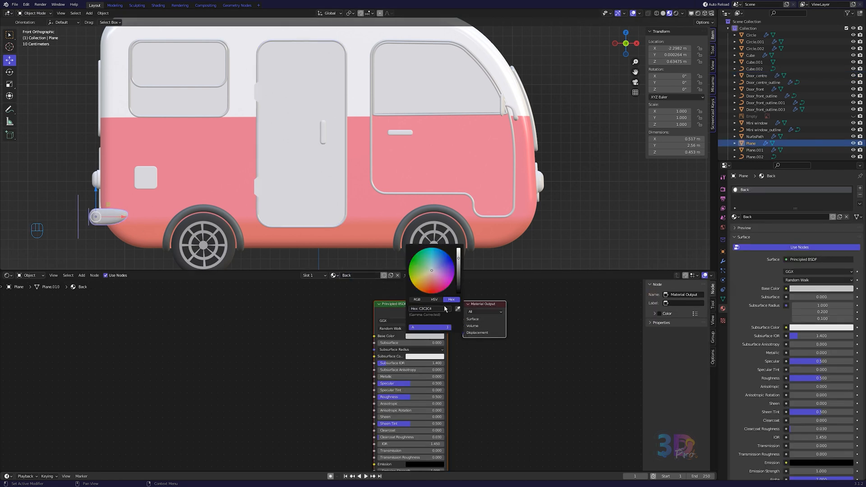
- Set the Back material's Metallic to 0.456 and Roughness to 0.3
{"action": "left_click", "coordinate": [416, 376]}
{"action": "type", "text": "0.456"}
{"action": "key", "text": "Tab"}
{"action": "key", "text": "Tab"}
{"action": "key", "text": "Tab"}
{"action": "type", "text": "0.3"}
{"action": "key", "text": "Return"}
{"action": "left_click", "coordinate": [365, 305]}
- Create a new material named Door_Lock for the front door's handle
{"action": "left_click", "coordinate": [409, 149]}
{"action": "scroll", "coordinate": [435, 151], "scroll_direction": "up", "scroll_amount": 4}
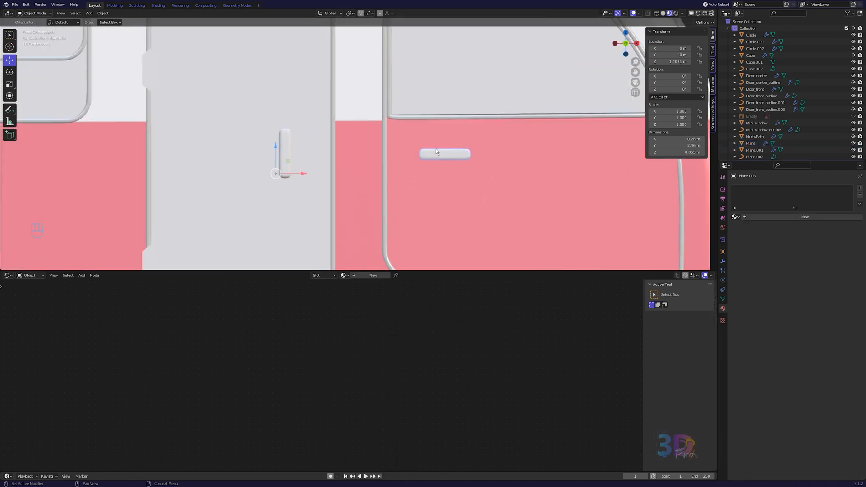
{"action": "left_click", "coordinate": [804, 217]}
{"action": "left_click", "coordinate": [778, 216]}
{"action": "type", "text": "Door_Lock"}
{"action": "key", "text": "Return"}
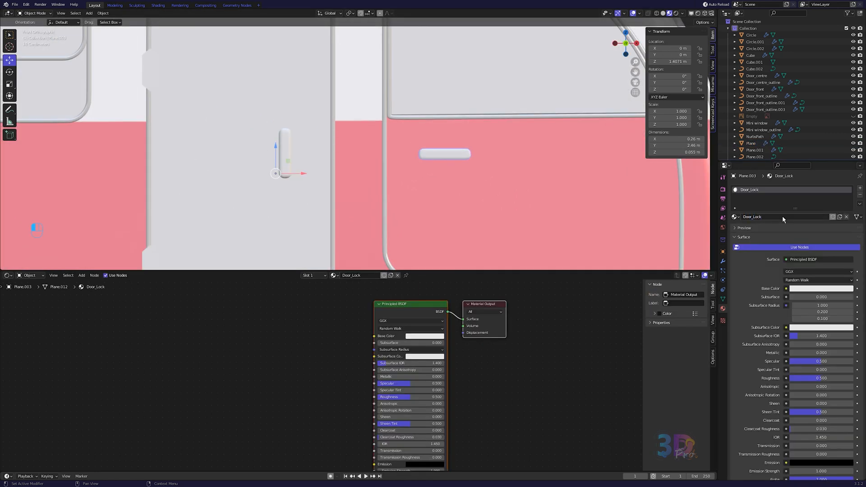
- Set Door_Lock's Metallic to 0.333, Roughness to 0.48 and base color to a pinkish white
{"action": "left_click", "coordinate": [405, 376]}
{"action": "type", "text": "0.333"}
{"action": "key", "text": "Return"}
{"action": "left_click", "coordinate": [406, 397]}
{"action": "type", "text": "0.48"}
{"action": "key", "text": "Return"}
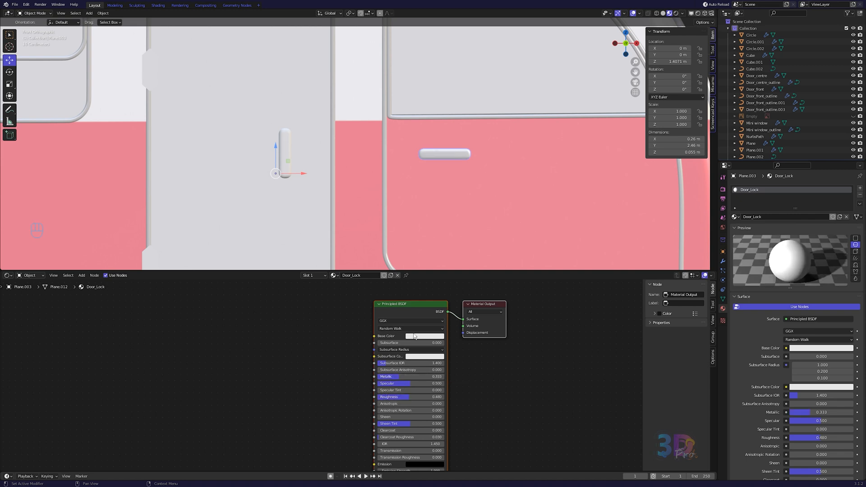
{"action": "left_click", "coordinate": [415, 335]}
{"action": "left_click", "coordinate": [433, 309]}
- Add a second material slot to the door handle holding an independent copy of Door_Lock named Door_Lock_in
{"action": "key", "text": "Tab"}
{"action": "key", "text": "KP_Decimal"}
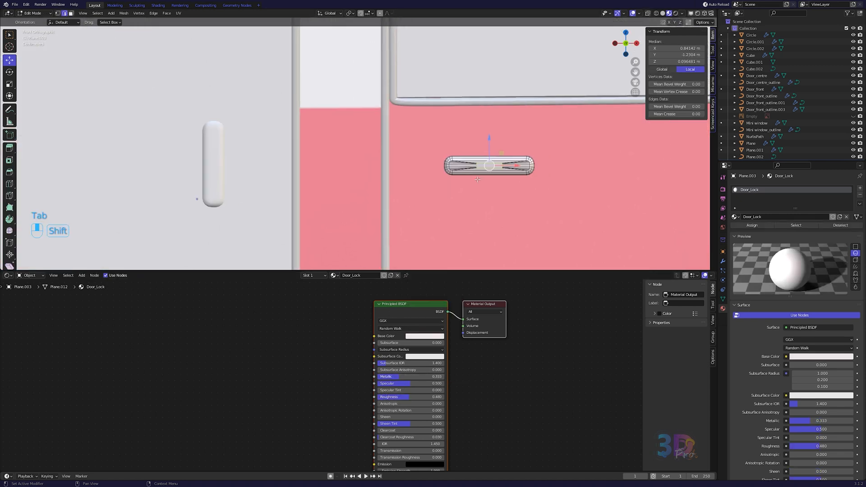
{"action": "left_click", "coordinate": [860, 188]}
{"action": "left_click", "coordinate": [734, 230]}
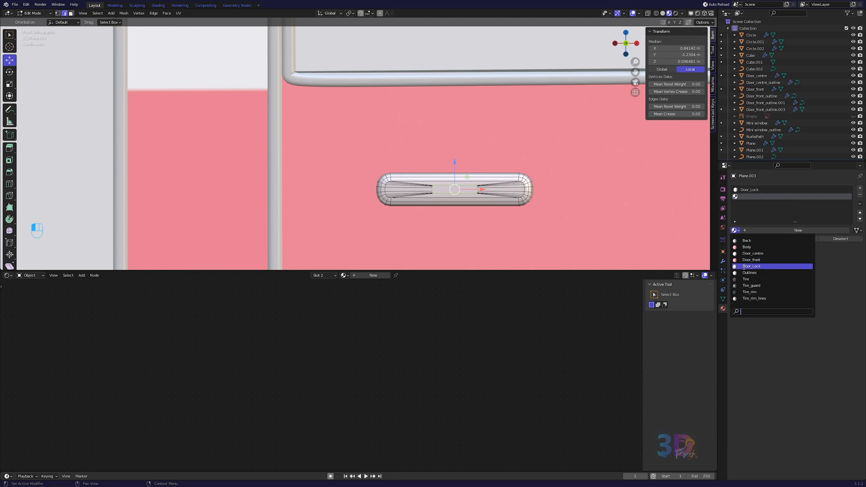
{"action": "left_click", "coordinate": [766, 266]}
{"action": "left_click", "coordinate": [832, 230]}
{"action": "double_click", "coordinate": [775, 231]}
{"action": "type", "text": "Door_Lock_in"}
{"action": "key", "text": "Return"}
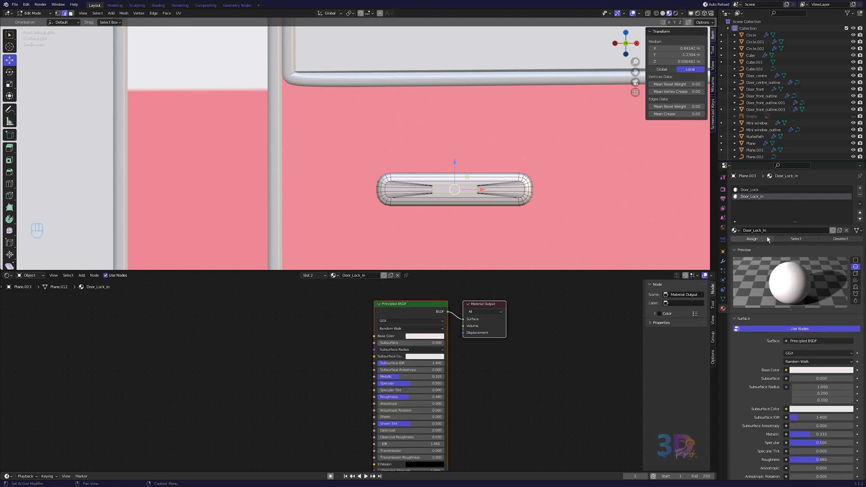
- Recolor Door_Lock_in peach on the handle's central face and set its Metallic to 0
{"action": "left_click", "coordinate": [423, 336]}
{"action": "left_click", "coordinate": [438, 273]}
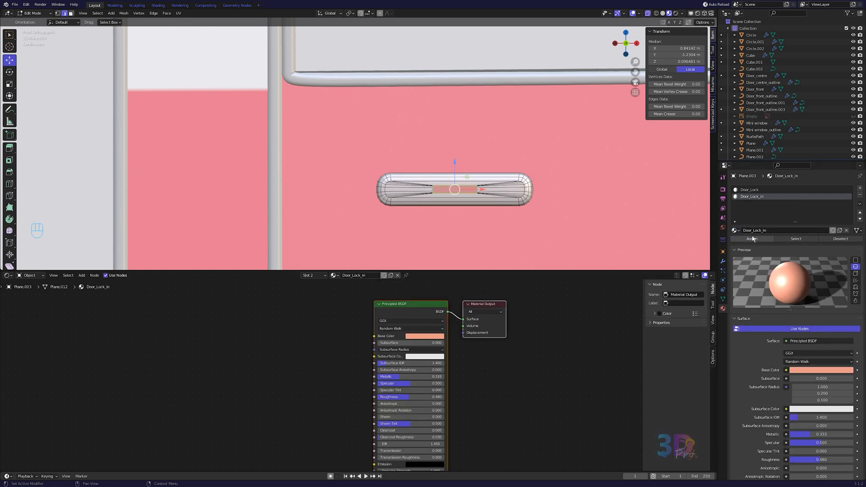
{"action": "key", "text": "Tab"}
{"action": "left_click_drag", "start_coordinate": [401, 377], "coordinate": [377, 378]}
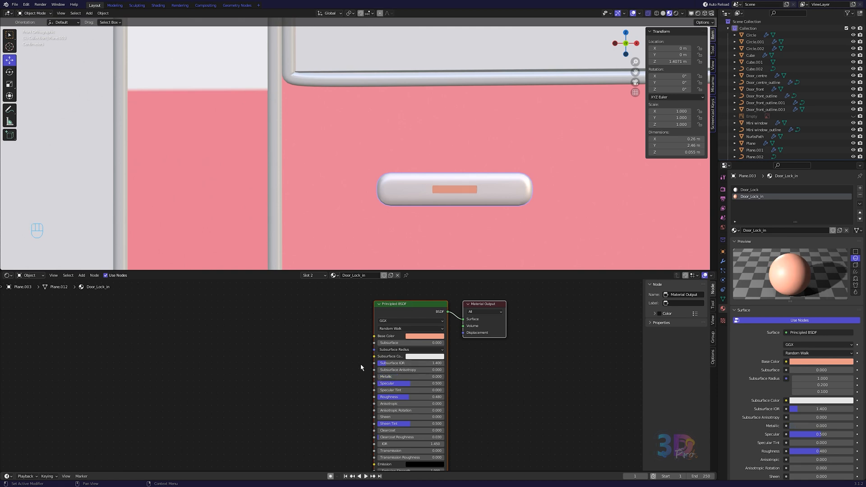
- Assign the existing Door_Lock material to the centre door's vertical handle
{"action": "scroll", "coordinate": [317, 215], "scroll_direction": "down", "scroll_amount": 3}
{"action": "left_click", "coordinate": [225, 169]}
{"action": "key", "text": "Tab"}
{"action": "key", "text": "a"}
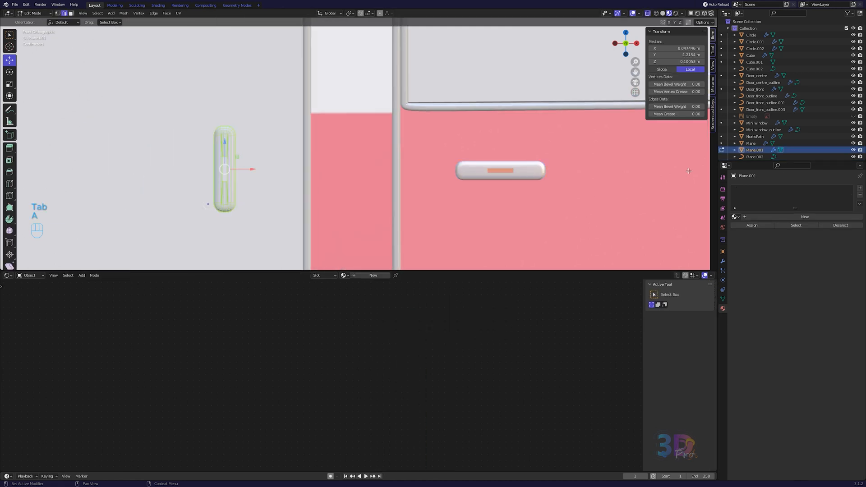
{"action": "left_click", "coordinate": [735, 217]}
{"action": "left_click", "coordinate": [751, 253]}
- Add a second material slot with Door_Lock_in to the vertical handle and assign it to the central face
{"action": "scroll", "coordinate": [165, 191], "scroll_direction": "up", "scroll_amount": 4}
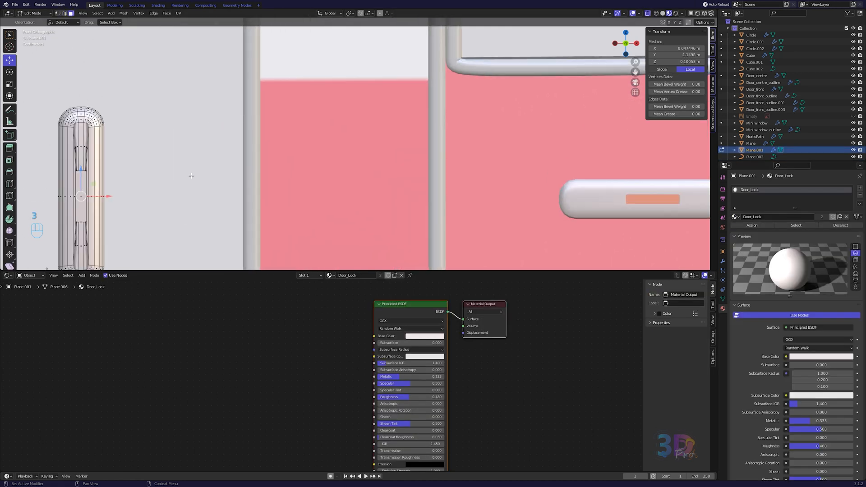
{"action": "key", "text": "alt+z"}
{"action": "left_click", "coordinate": [166, 178]}
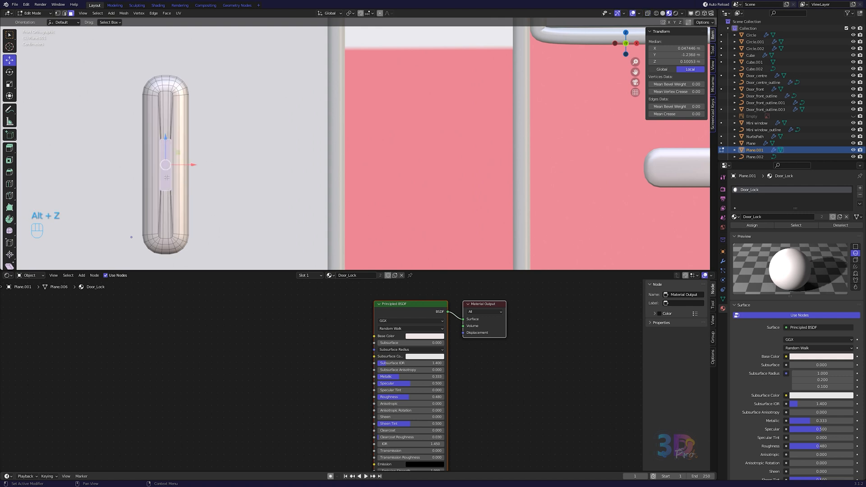
{"action": "left_click", "coordinate": [859, 188]}
{"action": "left_click", "coordinate": [734, 230]}
{"action": "left_click", "coordinate": [752, 259]}
{"action": "left_click", "coordinate": [751, 238]}
{"action": "key", "text": "Tab"}
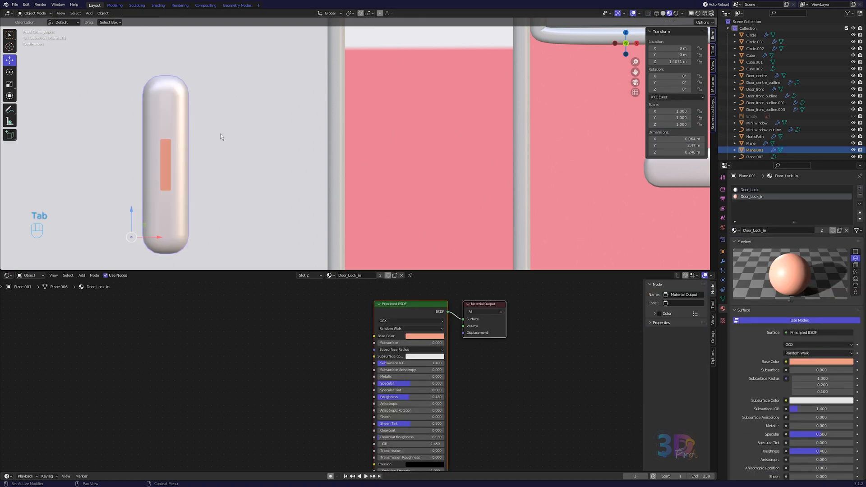
- Assign the existing Door_Lock material to the centre door's hinges
{"action": "scroll", "coordinate": [265, 143], "scroll_direction": "down", "scroll_amount": 2}
{"action": "scroll", "coordinate": [265, 143], "scroll_direction": "down", "scroll_amount": 3}
{"action": "left_click", "coordinate": [267, 104]}
{"action": "scroll", "coordinate": [267, 105], "scroll_direction": "up", "scroll_amount": 1}
{"action": "left_click", "coordinate": [734, 217]}
{"action": "left_click", "coordinate": [751, 253]}
- Select part of the hinges' faces and add a second slot holding an independent copy of Door_Lock named Door_Lock_support
{"action": "key", "text": "Tab"}
{"action": "key", "text": "3"}
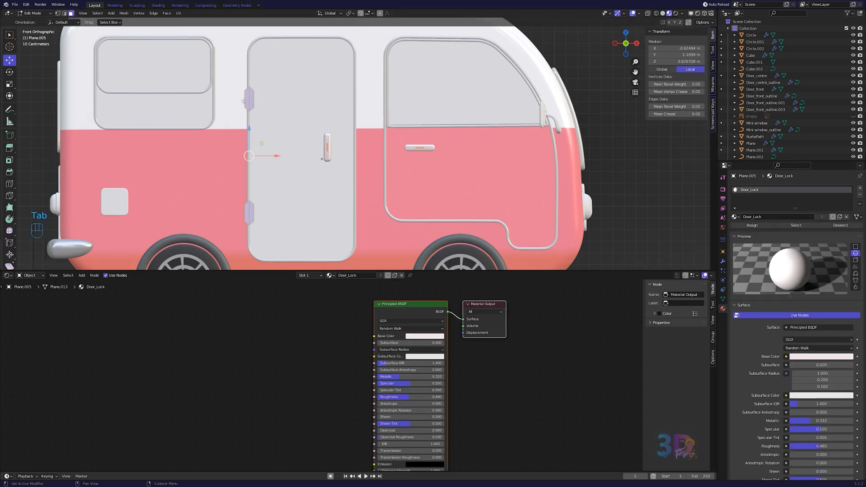
{"action": "left_click_drag", "start_coordinate": [250, 235], "coordinate": [250, 235]}
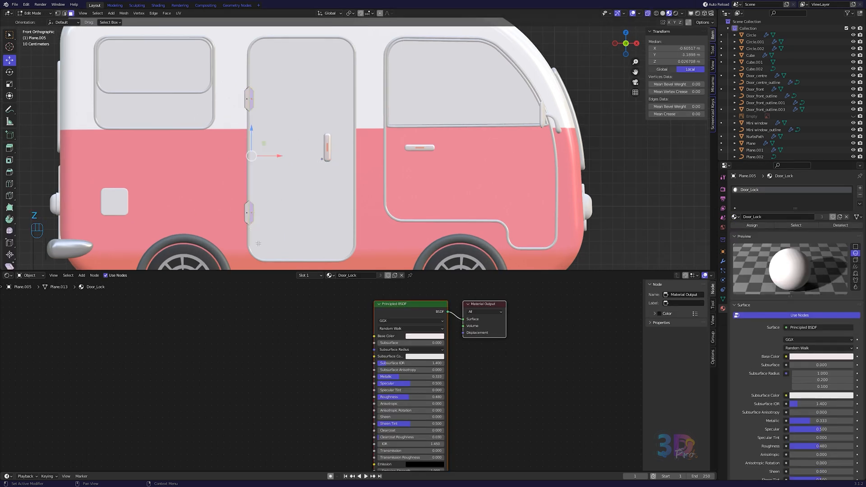
{"action": "left_click", "coordinate": [859, 189]}
{"action": "left_click", "coordinate": [733, 230]}
{"action": "left_click", "coordinate": [751, 266]}
{"action": "left_click", "coordinate": [839, 230]}
{"action": "double_click", "coordinate": [780, 230]}
{"action": "key", "text": "BackSpace"}
{"action": "key", "text": "BackSpace"}
{"action": "key", "text": "BackSpace"}
{"action": "key", "text": "BackSpace"}
{"action": "type", "text": "_support"}
{"action": "key", "text": "Return"}
- Invert the hinge face selection, assign Door_Lock_support to it and darken that material's base color slightly
{"action": "key", "text": "ctrl+i"}
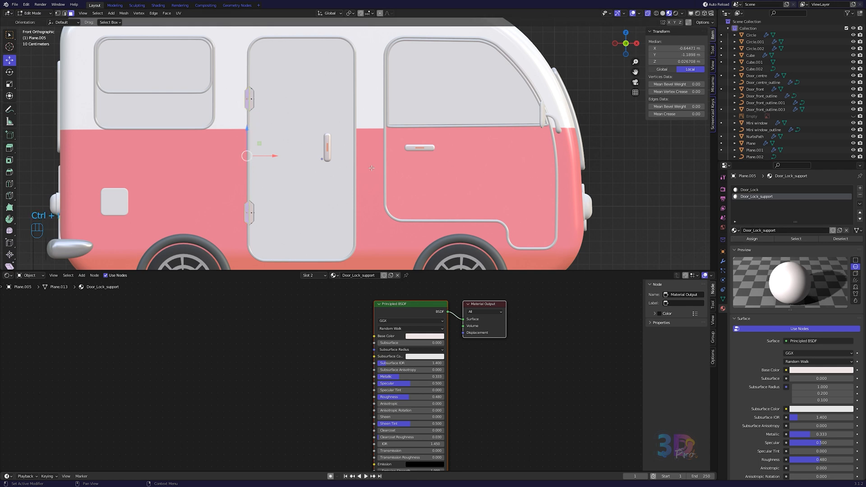
{"action": "left_click", "coordinate": [763, 239]}
{"action": "left_click", "coordinate": [821, 370]}
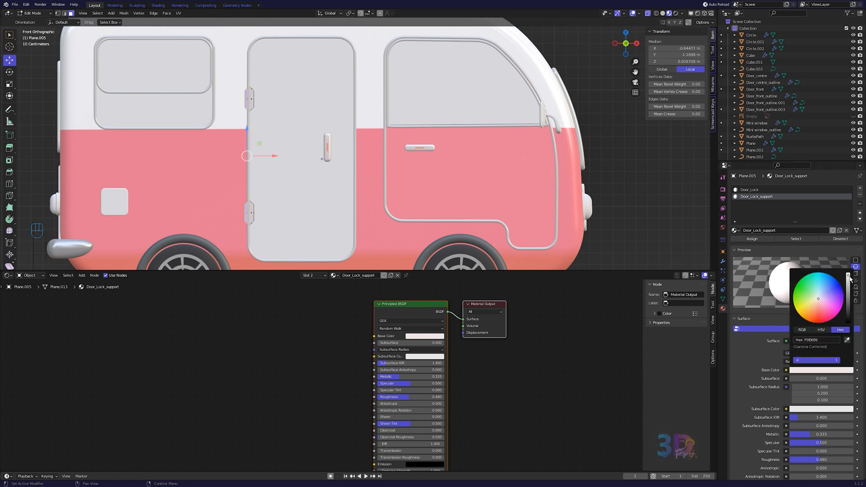
{"action": "left_click_drag", "start_coordinate": [848, 273], "coordinate": [848, 276]}
{"action": "key", "text": "Tab"}
- Give the roof luggage a new material named Hitachi with a bright cyan base color
{"action": "scroll", "coordinate": [351, 154], "scroll_direction": "down", "scroll_amount": 2}
{"action": "middle_click_drag", "start_coordinate": [337, 93], "coordinate": [329, 180], "text": "shift"}
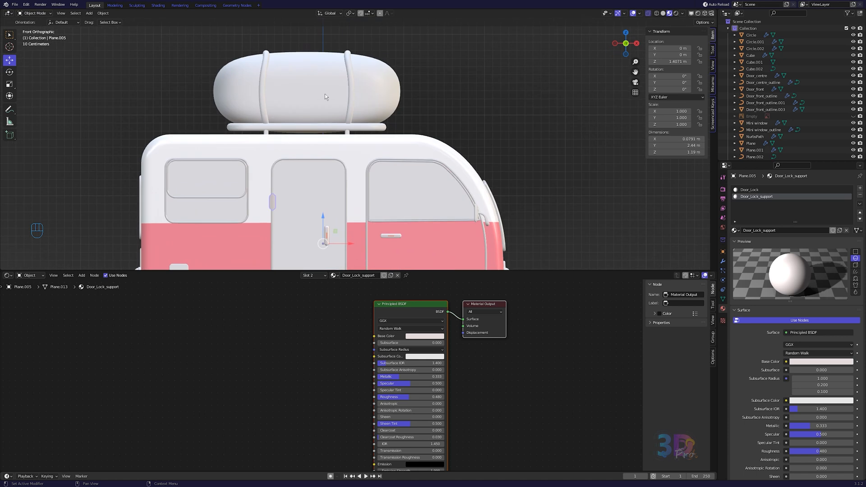
{"action": "left_click", "coordinate": [325, 94]}
{"action": "double_click", "coordinate": [374, 276]}
{"action": "type", "text": "H"}
{"action": "left_click", "coordinate": [420, 336]}
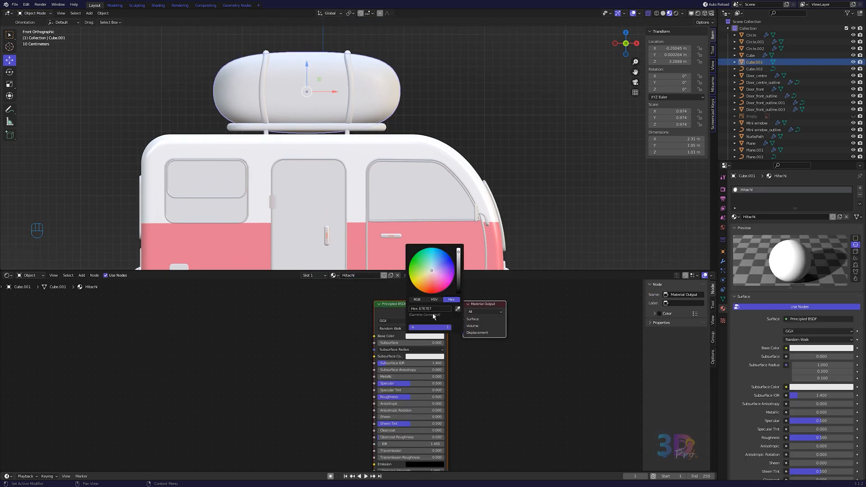
{"action": "key", "text": "Return"}
- Set the Hitachi material's Metallic to 0.5, Specular Tint to 0.8 and Roughness to 0.4
{"action": "left_click", "coordinate": [415, 376]}
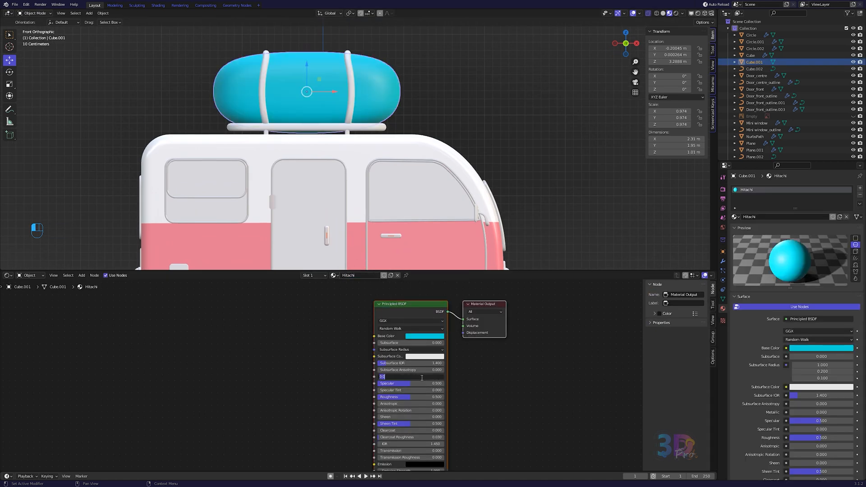
{"action": "type", "text": "0.5"}
{"action": "key", "text": "Return"}
{"action": "left_click", "coordinate": [415, 390]}
{"action": "type", "text": "0.8"}
{"action": "key", "text": "Return"}
{"action": "left_click", "coordinate": [415, 397]}
{"action": "type", "text": "0.4"}
{"action": "key", "text": "Return"}
- Link the centre door outline's material to the roof rack and the luggage straps
{"action": "left_click", "coordinate": [329, 126]}
{"action": "left_click", "coordinate": [348, 129], "text": "shift"}
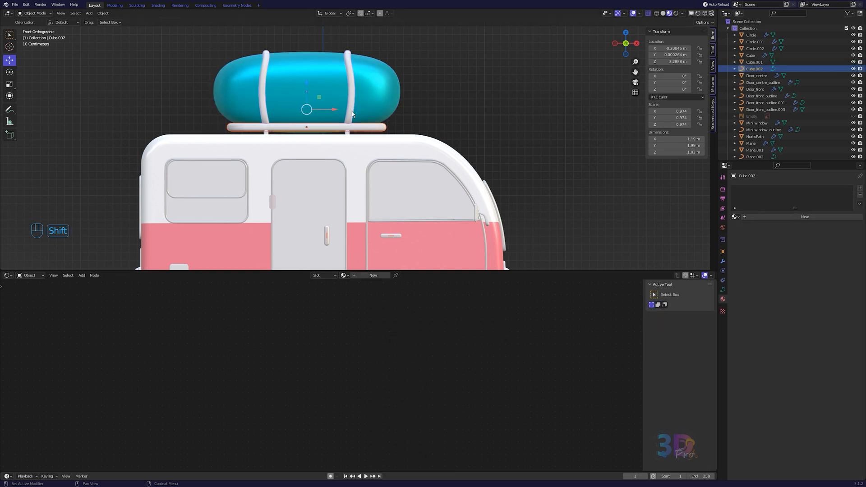
{"action": "left_click", "coordinate": [337, 128], "text": "shift"}
{"action": "scroll", "coordinate": [341, 131], "scroll_direction": "up", "scroll_amount": 3}
{"action": "scroll", "coordinate": [342, 131], "scroll_direction": "down", "scroll_amount": 5}
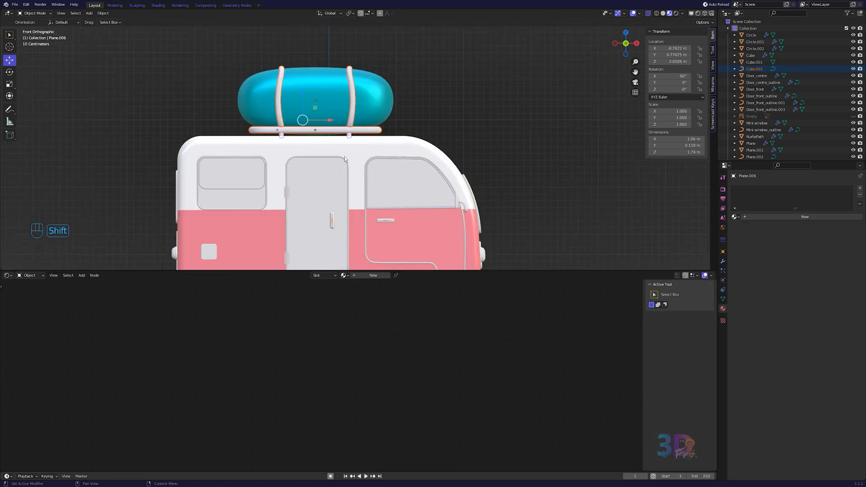
{"action": "left_click", "coordinate": [348, 167], "text": "shift"}
{"action": "key", "text": "ctrl+l"}
{"action": "left_click", "coordinate": [348, 166]}
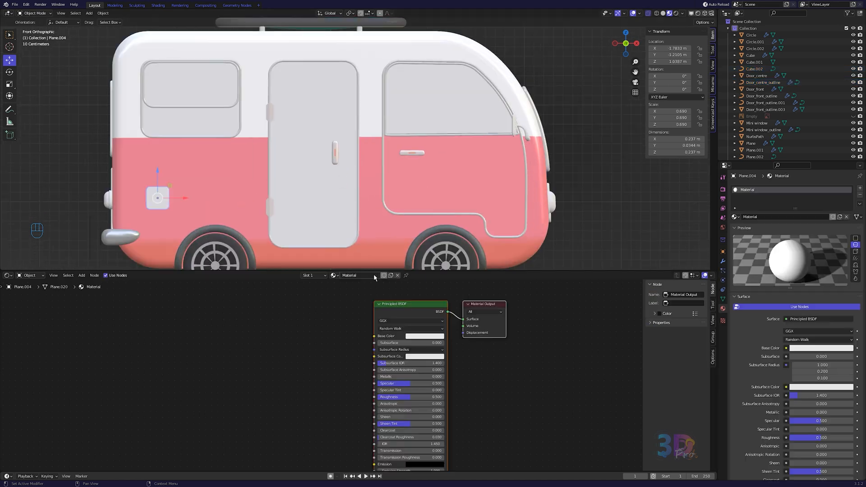
- Give the small square side panel a material named Refiller with the body's pink, slightly brightened, and a higher Metallic
{"action": "double_click", "coordinate": [357, 275]}
{"action": "type", "text": "Ref"}
{"action": "left_click", "coordinate": [424, 336]}
{"action": "left_click", "coordinate": [457, 309]}
{"action": "left_click", "coordinate": [209, 180]}
{"action": "left_click", "coordinate": [397, 336]}
{"action": "left_click", "coordinate": [424, 335]}
{"action": "left_click_drag", "start_coordinate": [459, 252], "coordinate": [459, 244]}
{"action": "left_click_drag", "start_coordinate": [406, 376], "coordinate": [425, 376]}
- Give the rectangular frame on the van's rear a new material named Back with an orange base color
{"action": "scroll", "coordinate": [347, 238], "scroll_direction": "down", "scroll_amount": 2}
{"action": "middle_click_drag", "start_coordinate": [347, 238], "coordinate": [366, 239], "text": "shift"}
{"action": "scroll", "coordinate": [346, 244], "scroll_direction": "up", "scroll_amount": 1}
{"action": "scroll", "coordinate": [374, 212], "scroll_direction": "up", "scroll_amount": 1}
{"action": "left_click", "coordinate": [380, 181]}
{"action": "left_click", "coordinate": [373, 275]}
{"action": "double_click", "coordinate": [359, 275]}
{"action": "type", "text": "Back"}
{"action": "key", "text": "Return"}
{"action": "left_click", "coordinate": [425, 336]}
{"action": "left_click", "coordinate": [450, 300]}
{"action": "key", "text": "ctrl+v"}
- Set the Back material's Specular and Specular Tint to 1
{"action": "left_click_drag", "start_coordinate": [399, 383], "coordinate": [437, 383]}
{"action": "left_click_drag", "start_coordinate": [399, 389], "coordinate": [465, 389]}
{"action": "scroll", "coordinate": [373, 236], "scroll_direction": "up", "scroll_amount": 5}
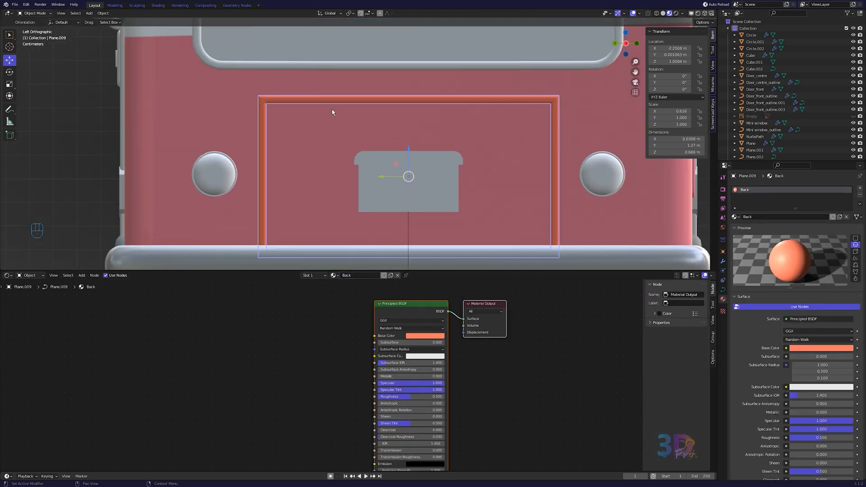
{"action": "right_click", "coordinate": [331, 102]}
{"action": "left_click", "coordinate": [318, 134]}
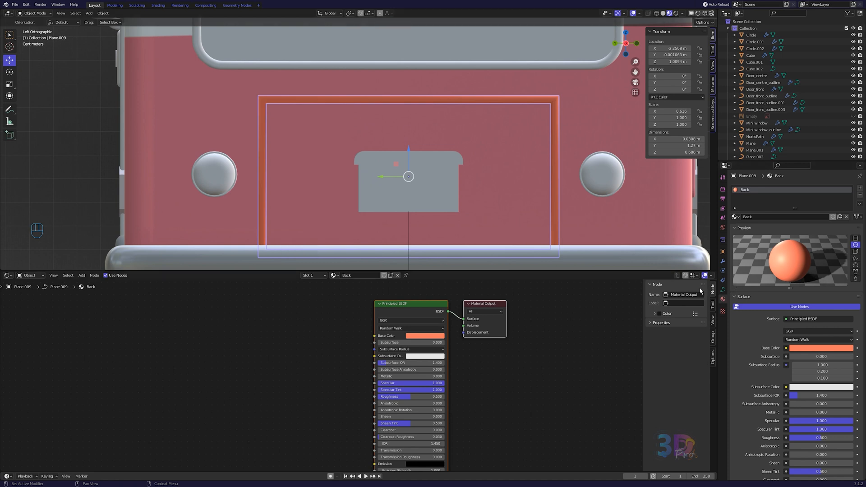
- Give the hood above the number plate a material named Number plate hood with a dark grey base color and raised Metallic
{"action": "left_click", "coordinate": [430, 162]}
{"action": "left_click", "coordinate": [371, 275]}
{"action": "type", "text": "hood"}
{"action": "key", "text": "Return"}
{"action": "left_click", "coordinate": [425, 336]}
{"action": "left_click_drag", "start_coordinate": [459, 253], "coordinate": [459, 270]}
{"action": "left_click_drag", "start_coordinate": [386, 376], "coordinate": [411, 377]}
- Give the number plate a material named Number plate with Metallic 0.5, a white base color and Roughness 0.3
{"action": "left_click", "coordinate": [405, 198]}
{"action": "double_click", "coordinate": [361, 275]}
{"action": "type", "text": "Nu"}
{"action": "double_click", "coordinate": [404, 376]}
{"action": "type", "text": "0.5"}
{"action": "key", "text": "Return"}
{"action": "left_click", "coordinate": [426, 335]}
{"action": "left_click_drag", "start_coordinate": [459, 253], "coordinate": [460, 245]}
{"action": "double_click", "coordinate": [400, 397]}
{"action": "type", "text": "0.3"}
{"action": "key", "text": "Return"}
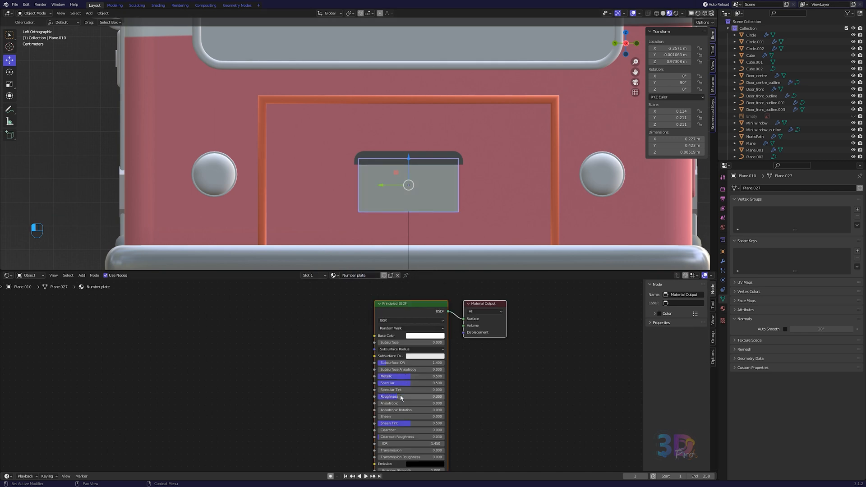
- Create a new material named Lights for the round rear lights
{"action": "left_click", "coordinate": [204, 195]}
{"action": "left_click", "coordinate": [370, 275]}
{"action": "double_click", "coordinate": [370, 275]}
{"action": "type", "text": "Lights"}
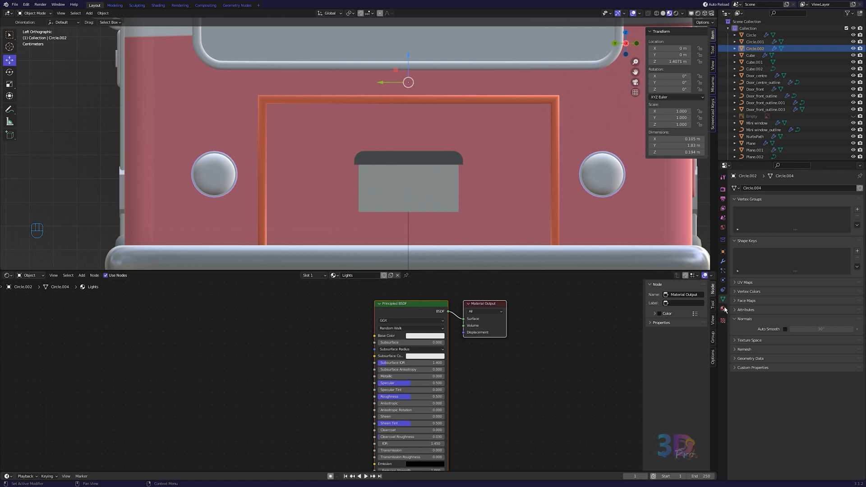
{"action": "left_click", "coordinate": [722, 309]}
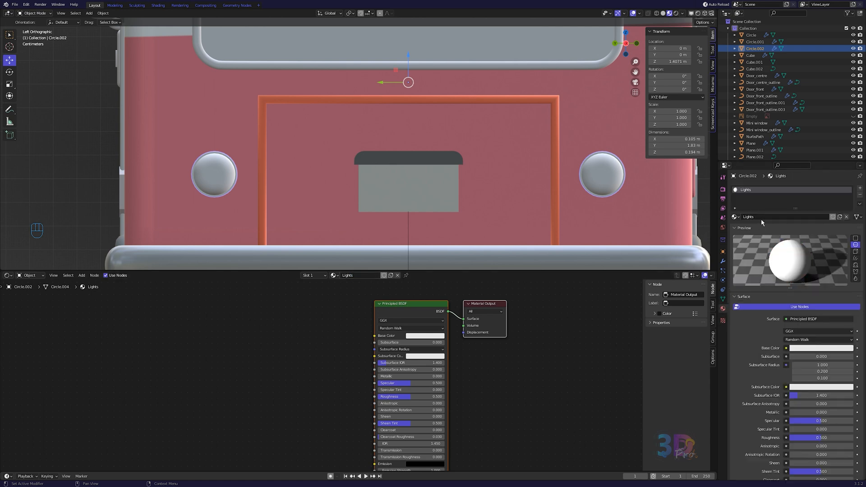
- Add a second material slot to the rear lights with an independent copy of Lights named Lights Emission
{"action": "left_click", "coordinate": [860, 188]}
{"action": "left_click", "coordinate": [735, 230]}
{"action": "type", "text": "l"}
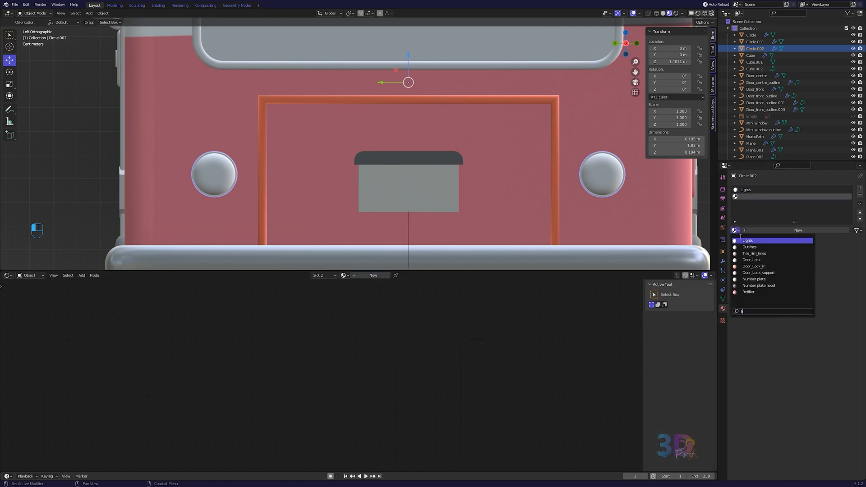
{"action": "key", "text": "Return"}
{"action": "left_click", "coordinate": [838, 231]}
{"action": "left_click", "coordinate": [777, 231]}
{"action": "type", "text": "Lights Emission"}
{"action": "key", "text": "Return"}
- Set Lights Emission's Emission Strength to 5 and its Emission color to a pale peach
{"action": "key", "text": "KP_Decimal"}
{"action": "middle_click_drag", "start_coordinate": [480, 170], "coordinate": [436, 182]}
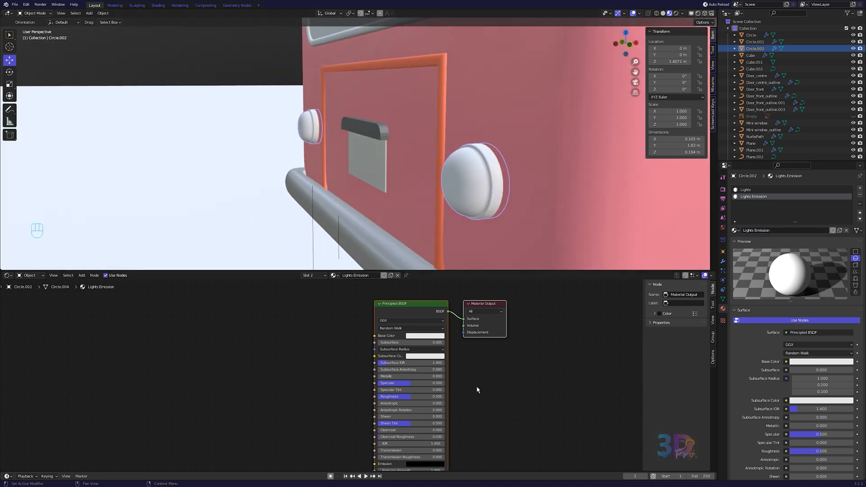
{"action": "middle_click_drag", "start_coordinate": [456, 434], "coordinate": [456, 404]}
{"action": "left_click", "coordinate": [420, 441]}
{"action": "type", "text": "5"}
{"action": "key", "text": "Return"}
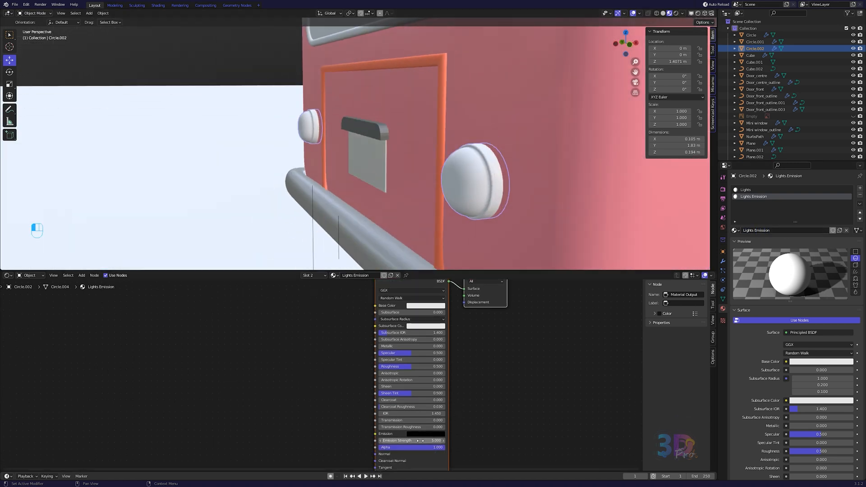
{"action": "left_click", "coordinate": [426, 434]}
{"action": "left_click_drag", "start_coordinate": [459, 390], "coordinate": [460, 348]}
{"action": "left_click", "coordinate": [431, 372]}
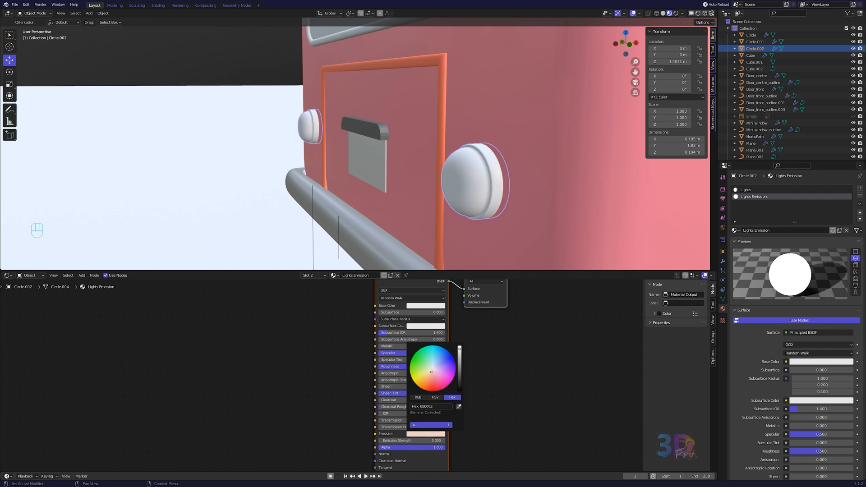
- Select the face loops forming the outer rim of the rear light's mesh
{"action": "key", "text": "Tab"}
{"action": "scroll", "coordinate": [487, 183], "scroll_direction": "up", "scroll_amount": 8}
{"action": "left_click", "coordinate": [435, 227], "text": "alt"}
{"action": "left_click", "coordinate": [387, 234], "text": "alt+shift"}
{"action": "left_click", "coordinate": [386, 235], "text": "alt+shift"}
{"action": "left_click", "coordinate": [380, 236], "text": "alt+shift"}
{"action": "left_click", "coordinate": [376, 237], "text": "alt+shift"}
{"action": "key", "text": "ctrl+z"}
{"action": "left_click", "coordinate": [374, 237], "text": "alt+shift"}
- Set the Lights material's base color to orange-red
{"action": "left_click", "coordinate": [744, 190]}
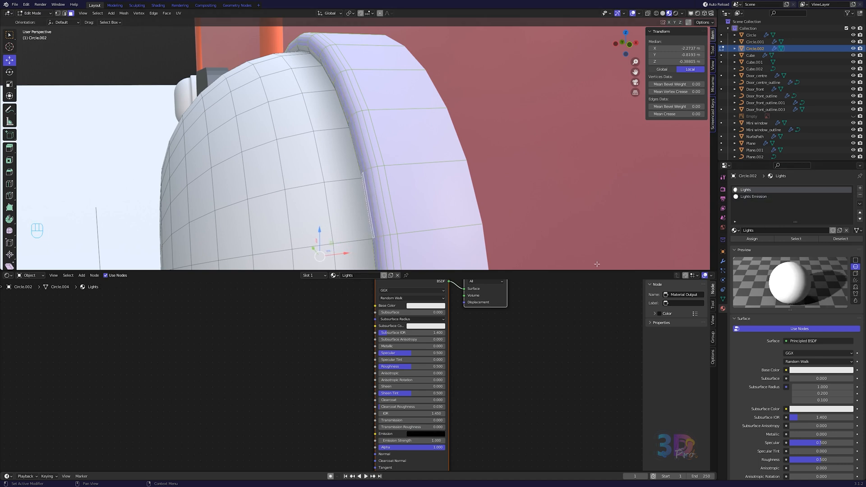
{"action": "left_click", "coordinate": [421, 308]}
{"action": "left_click_drag", "start_coordinate": [431, 247], "coordinate": [431, 253]}
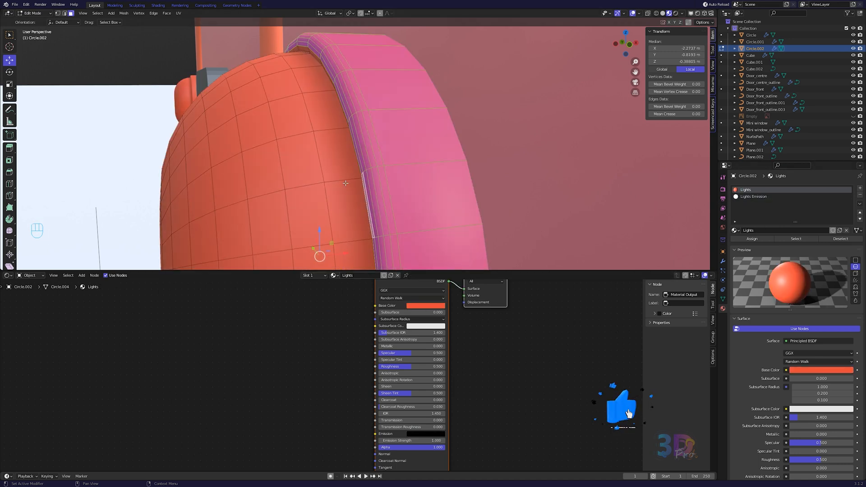
- Invert the selection to the rear light's lens faces and assign Lights Emission to them
{"action": "key", "text": "ctrl+i"}
{"action": "left_click", "coordinate": [753, 196]}
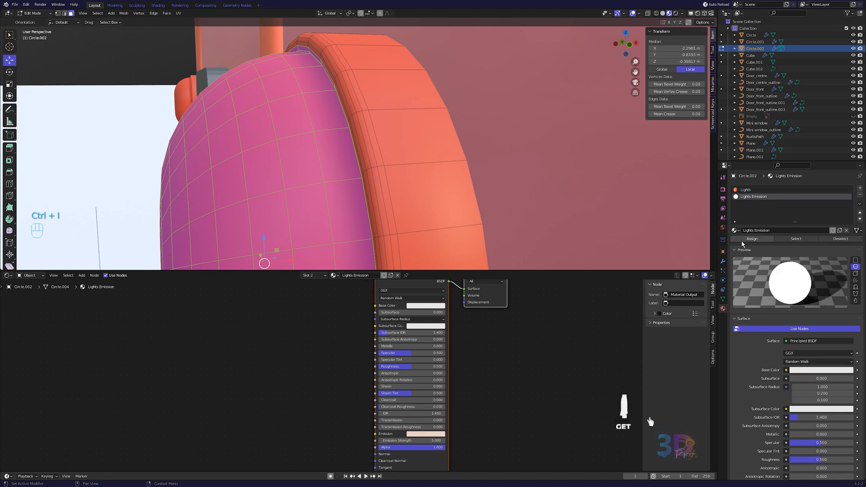
{"action": "left_click", "coordinate": [751, 239]}
{"action": "key", "text": "Tab"}
{"action": "scroll", "coordinate": [550, 192], "scroll_direction": "down", "scroll_amount": 10}
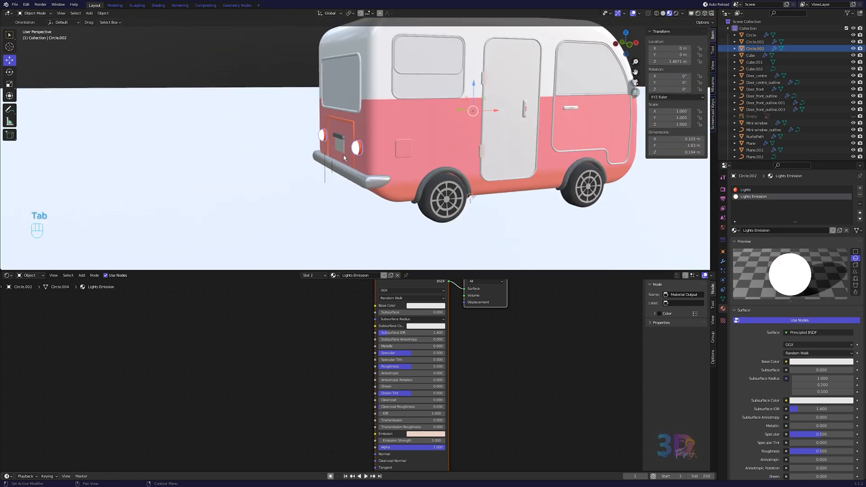
- Assign the existing Lights material to the round front headlights
{"action": "middle_click_drag", "start_coordinate": [472, 188], "coordinate": [373, 183]}
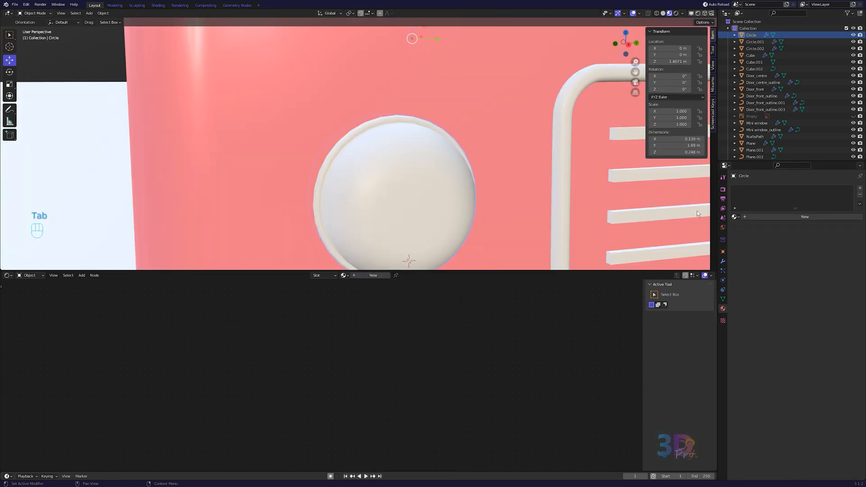
{"action": "left_click", "coordinate": [736, 217]}
{"action": "type", "text": "li"}
{"action": "key", "text": "Return"}
- Select the face loops forming the outer rim of the round headlight's mesh
{"action": "key", "text": "Tab"}
{"action": "key", "text": "KP_Decimal"}
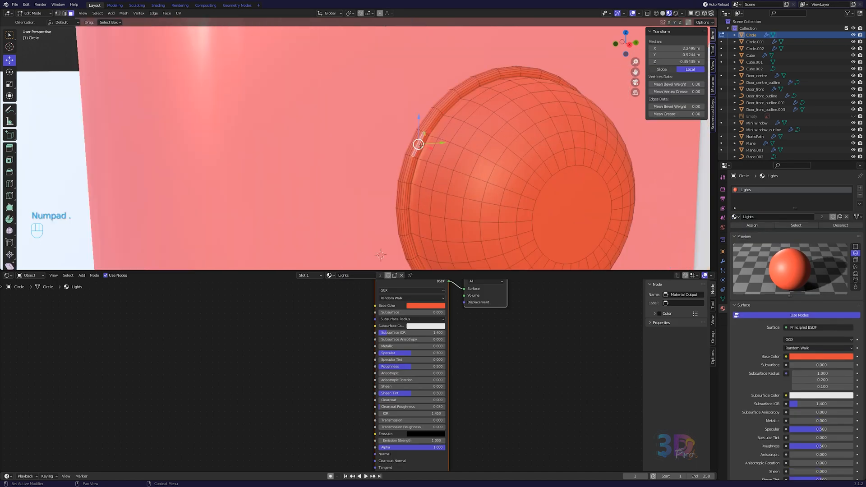
{"action": "left_click", "coordinate": [337, 241], "text": "alt"}
{"action": "left_click", "coordinate": [332, 239], "text": "alt+shift"}
{"action": "left_click", "coordinate": [316, 235], "text": "alt+shift"}
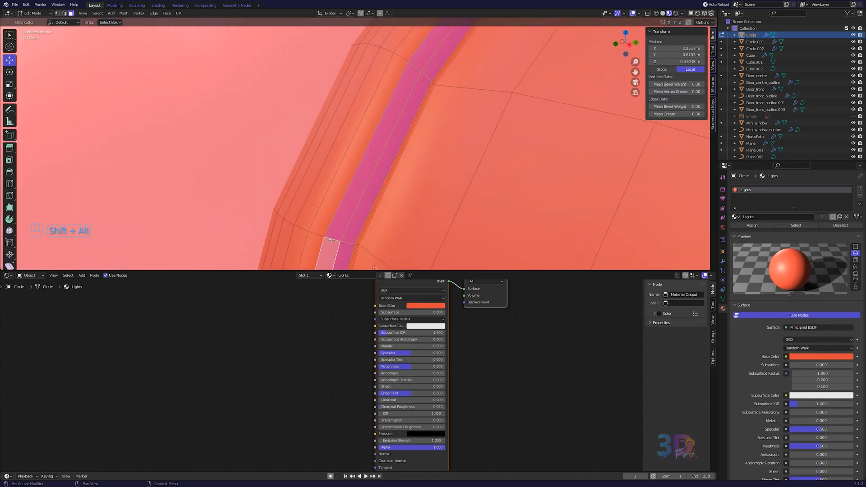
{"action": "left_click", "coordinate": [302, 229], "text": "alt+shift"}
{"action": "left_click", "coordinate": [288, 222], "text": "alt+shift"}
{"action": "left_click", "coordinate": [279, 215], "text": "alt+shift"}
{"action": "left_click", "coordinate": [275, 213], "text": "alt+shift"}
- Invert the selection to the headlight's lens faces and assign Lights Emission to them in a second material slot
{"action": "key", "text": "ctrl+i"}
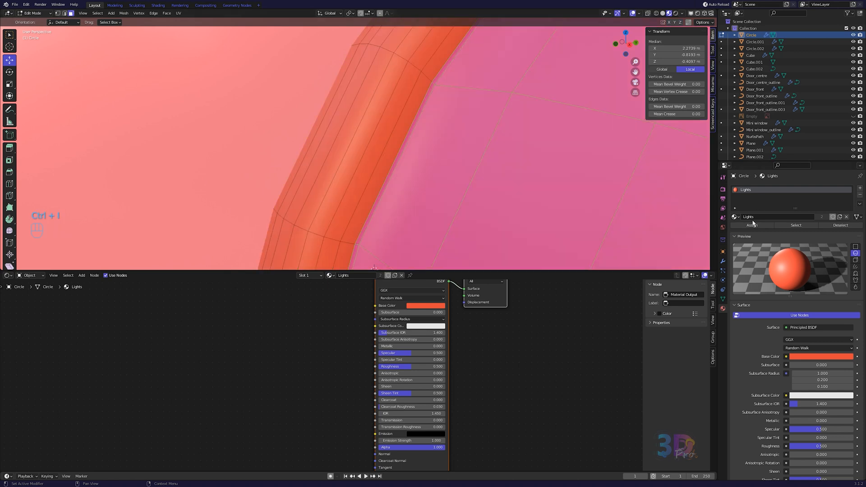
{"action": "left_click", "coordinate": [859, 187]}
{"action": "left_click", "coordinate": [734, 230]}
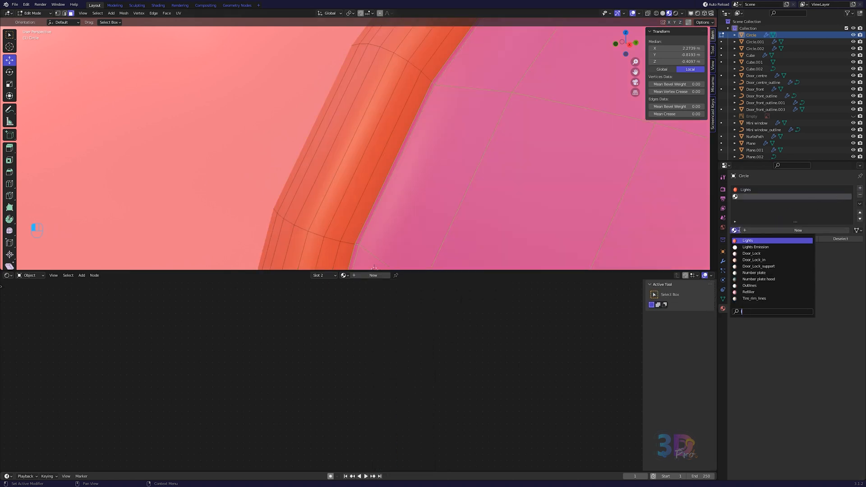
{"action": "left_click", "coordinate": [756, 246]}
{"action": "left_click", "coordinate": [747, 239]}
{"action": "key", "text": "Tab"}
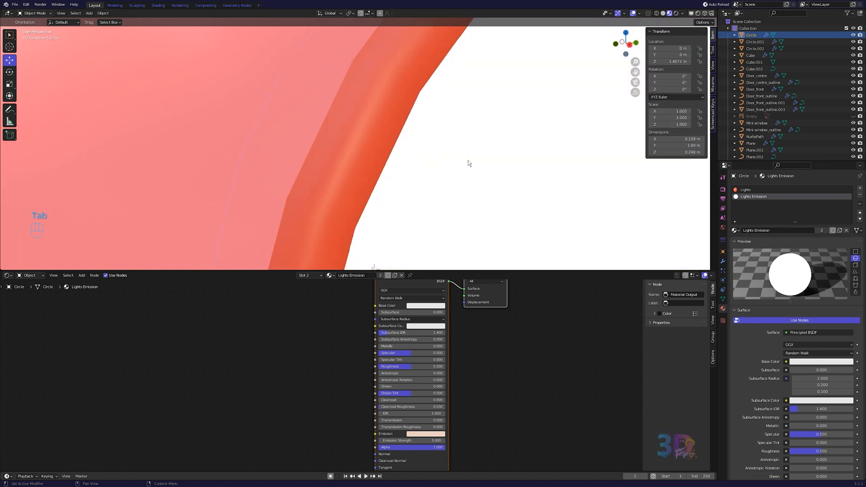
{"action": "scroll", "coordinate": [468, 163], "scroll_direction": "down", "scroll_amount": 10}
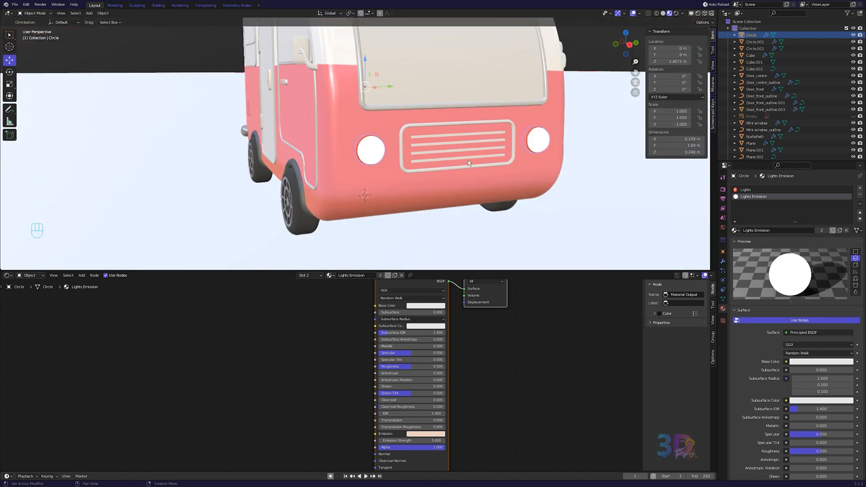
- Create a material named Grill for the rounded frame of the front grille
{"action": "left_click", "coordinate": [453, 153]}
{"action": "left_click", "coordinate": [454, 151]}
{"action": "key", "text": "KP_3"}
{"action": "key", "text": "KP_Decimal"}
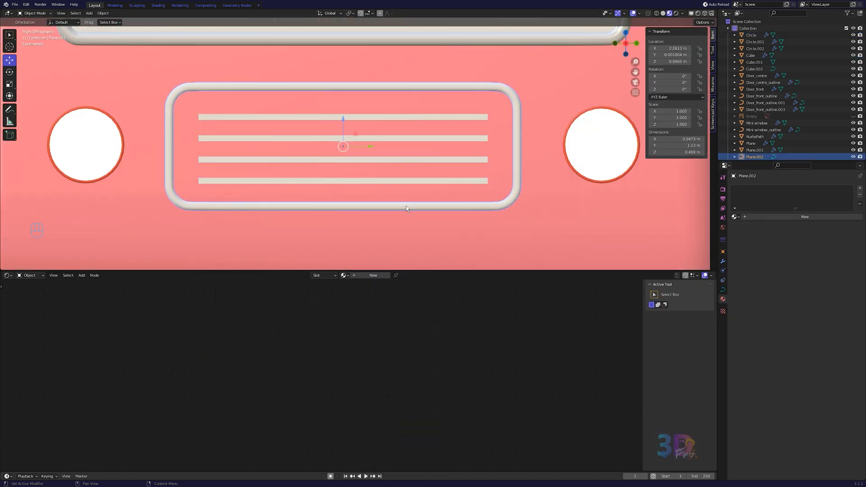
{"action": "left_click", "coordinate": [373, 275]}
{"action": "double_click", "coordinate": [368, 275]}
{"action": "type", "text": "Grill"}
{"action": "key", "text": "Return"}
- Give the Grill material a light blue base color, metallic 0.18 and roughness 0
{"action": "left_click", "coordinate": [425, 305]}
{"action": "double_click", "coordinate": [438, 277]}
{"action": "key", "text": "ctrl+v"}
{"action": "key", "text": "Return"}
{"action": "double_click", "coordinate": [429, 346]}
{"action": "type", "text": "1"}
{"action": "key", "text": "Return"}
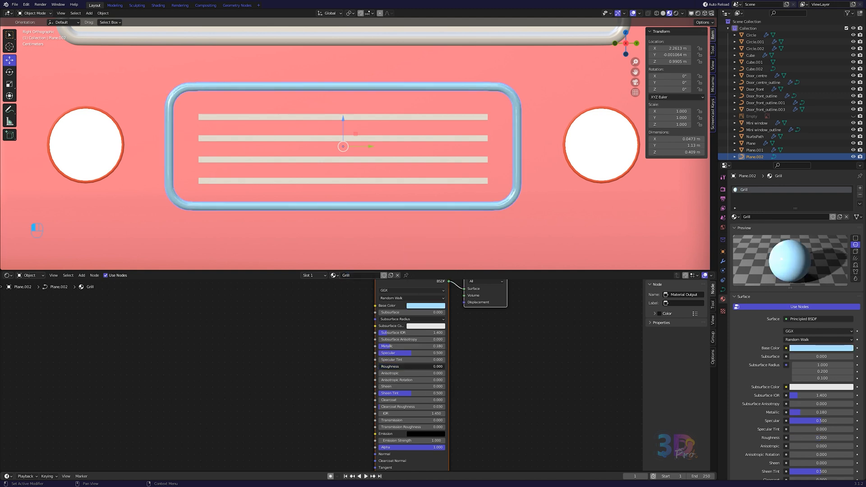
- Link the grille frame's Grill material to the horizontal grille slats
{"action": "left_click", "coordinate": [354, 181]}
{"action": "left_click", "coordinate": [354, 207], "text": "shift"}
{"action": "key", "text": "ctrl+l"}
{"action": "left_click", "coordinate": [355, 207]}
{"action": "scroll", "coordinate": [354, 208], "scroll_direction": "down", "scroll_amount": 3}
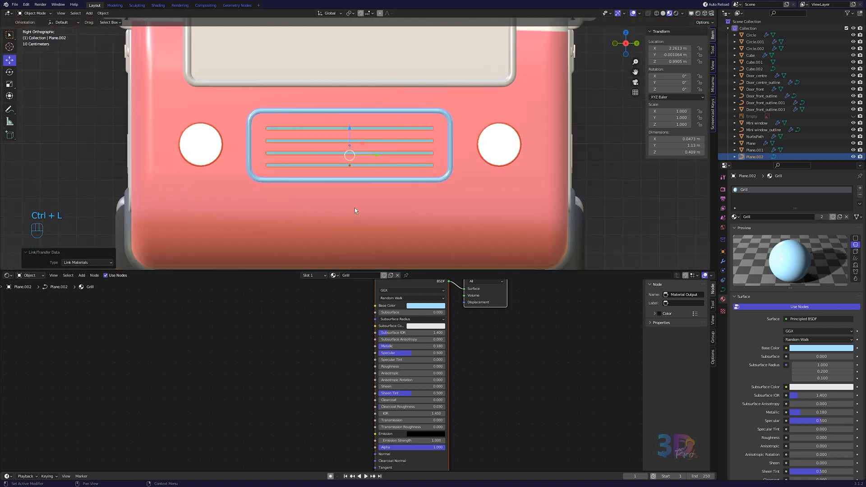
- Create a material named Side mirror for the side mirror
{"action": "scroll", "coordinate": [354, 207], "scroll_direction": "down", "scroll_amount": 3}
{"action": "middle_click_drag", "start_coordinate": [353, 199], "coordinate": [353, 107]}
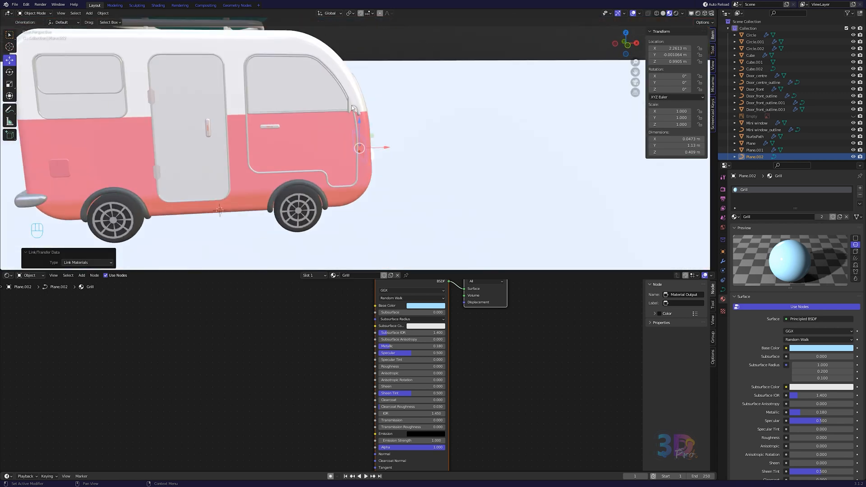
{"action": "left_click", "coordinate": [353, 108]}
{"action": "key", "text": "KP_1"}
{"action": "scroll", "coordinate": [353, 108], "scroll_direction": "up", "scroll_amount": 6}
{"action": "left_click", "coordinate": [367, 275]}
{"action": "double_click", "coordinate": [367, 275]}
{"action": "type", "text": "S"}
- Sample the van body's pink as the Side mirror base color, and set metallic to 0.2 and roughness to 0.314
{"action": "left_click", "coordinate": [425, 306]}
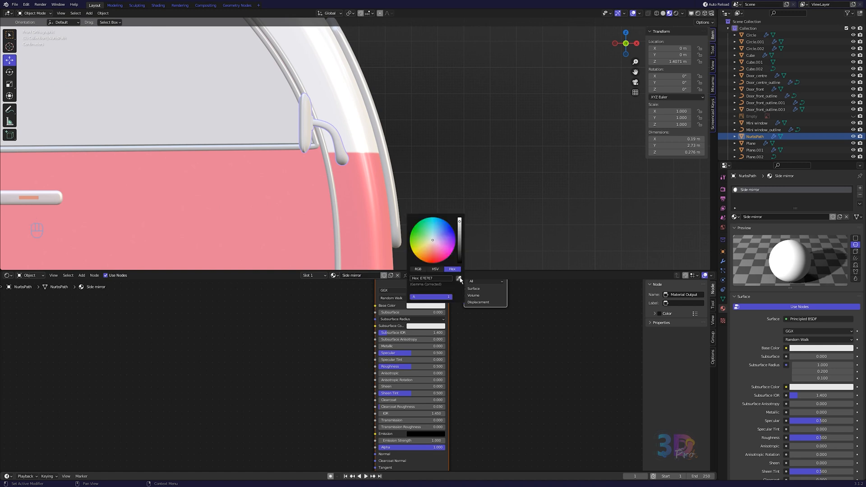
{"action": "left_click", "coordinate": [458, 278]}
{"action": "left_click", "coordinate": [358, 207]}
{"action": "left_click", "coordinate": [425, 306]}
{"action": "left_click", "coordinate": [458, 279]}
{"action": "left_click", "coordinate": [360, 194]}
{"action": "left_click_drag", "start_coordinate": [413, 366], "coordinate": [392, 345]}
- Select a face loop along the edge of the side mirror's housing and assign the existing Hitachi material to it
{"action": "scroll", "coordinate": [295, 171], "scroll_direction": "up", "scroll_amount": 5}
{"action": "key", "text": "Tab"}
{"action": "scroll", "coordinate": [261, 178], "scroll_direction": "up", "scroll_amount": 2}
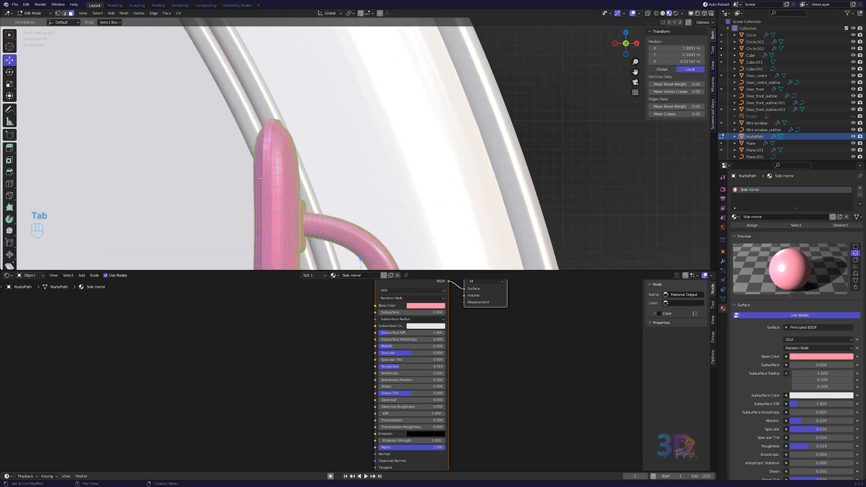
{"action": "key", "text": "alt+a"}
{"action": "left_click", "coordinate": [266, 173], "text": "alt"}
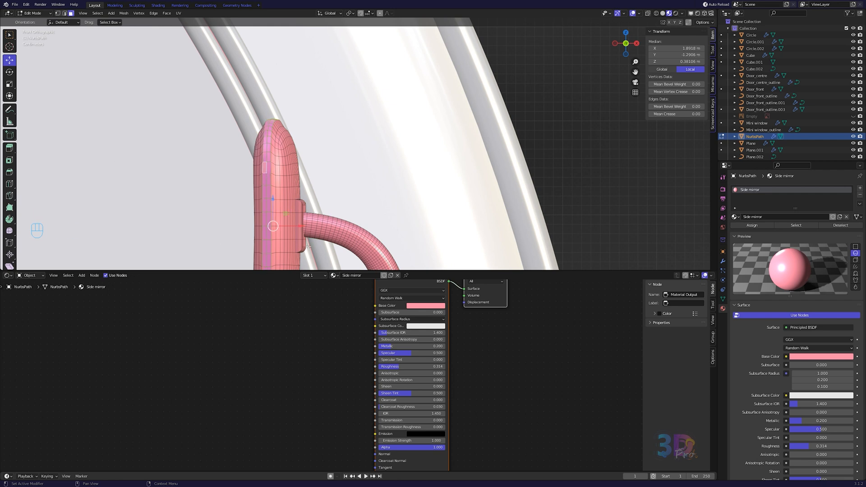
{"action": "left_click", "coordinate": [859, 188]}
{"action": "left_click", "coordinate": [735, 230]}
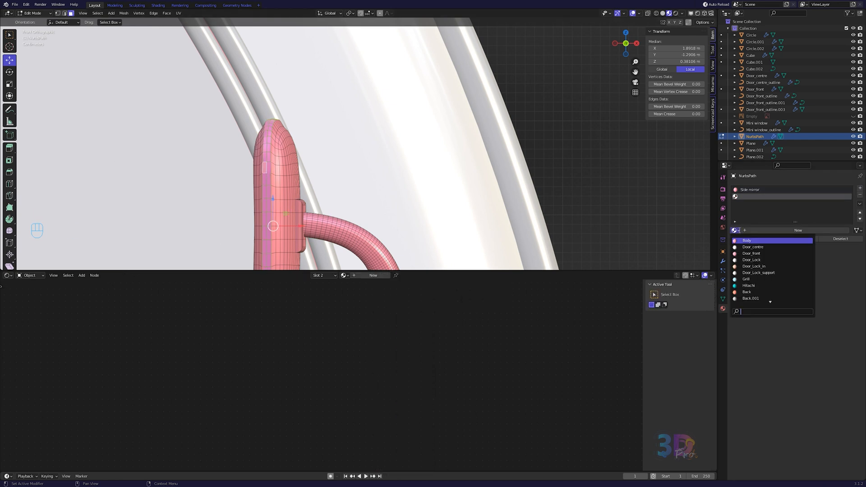
{"action": "left_click", "coordinate": [748, 285]}
{"action": "left_click", "coordinate": [751, 239]}
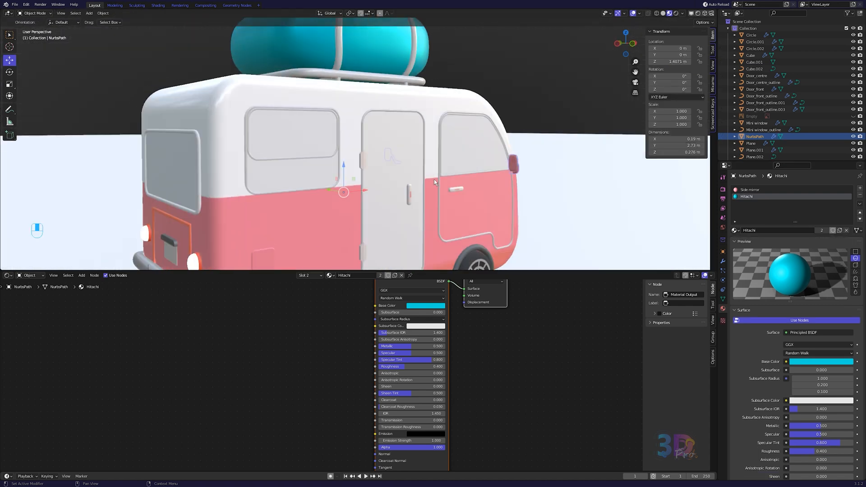
- Link the Outlines material from the mini side window's outline to the rear window's frame
{"action": "left_click", "coordinate": [433, 179]}
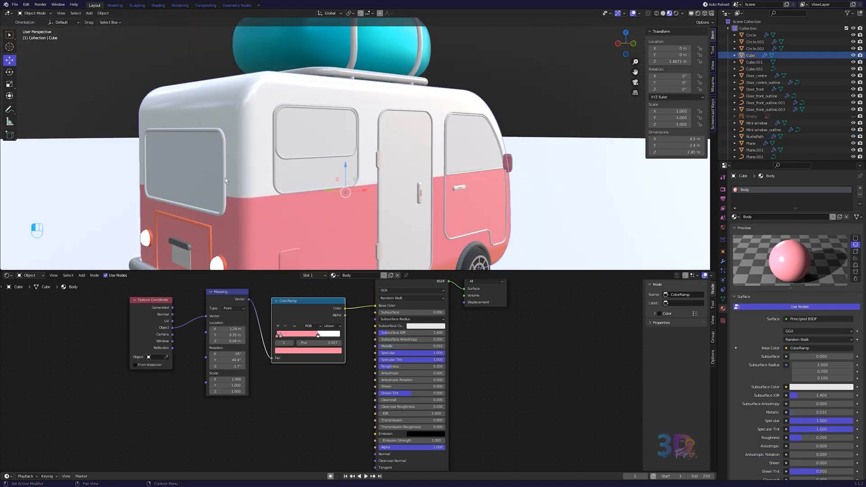
{"action": "left_click", "coordinate": [225, 177]}
{"action": "left_click", "coordinate": [280, 157]}
{"action": "key", "text": "ctrl+l"}
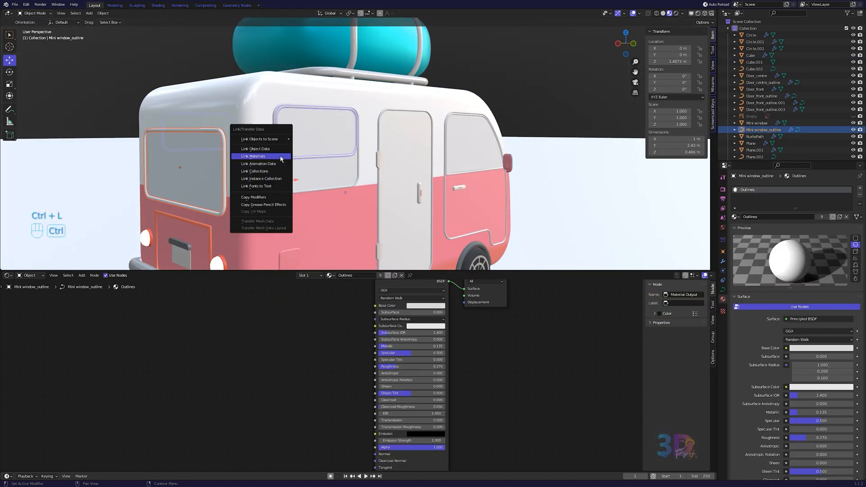
{"action": "left_click", "coordinate": [279, 157]}
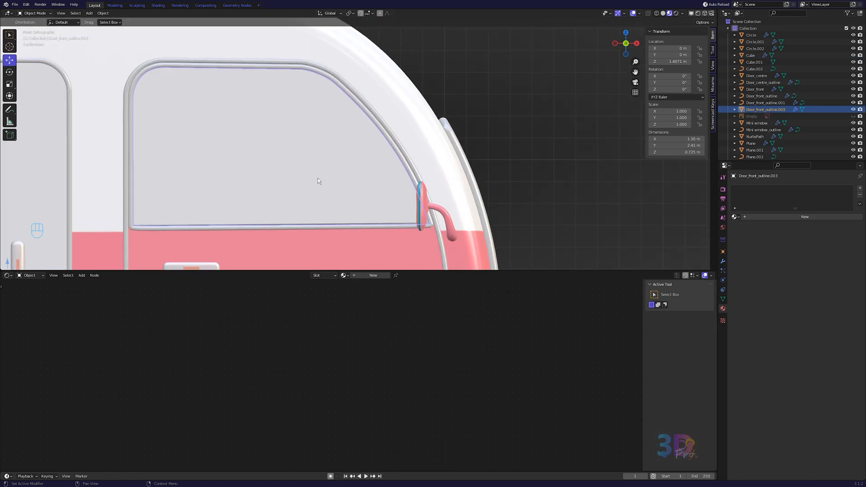
- Create a material named Windows for the front door's window glass
{"action": "left_click", "coordinate": [363, 275]}
{"action": "left_click", "coordinate": [369, 276]}
{"action": "type", "text": "Wir"}
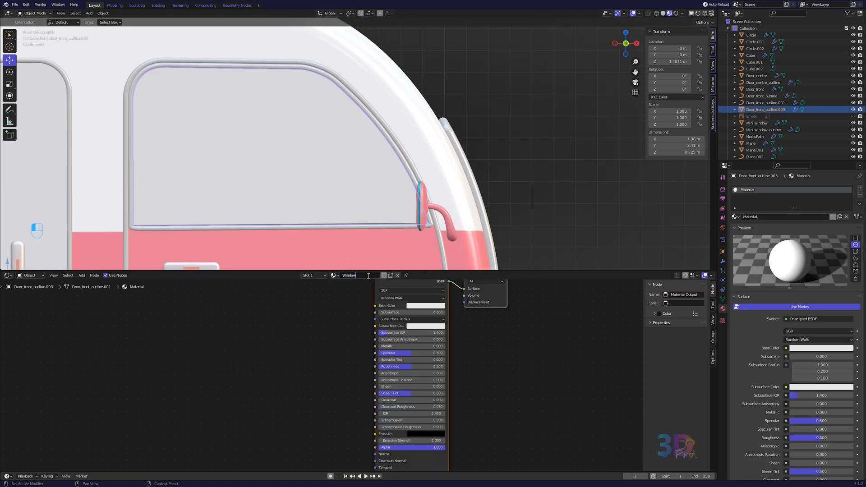
- Add a second material slot to the window glass holding a copy of Windows renamed Windows_reflection
{"action": "key", "text": "Tab"}
{"action": "key", "text": "alt+z"}
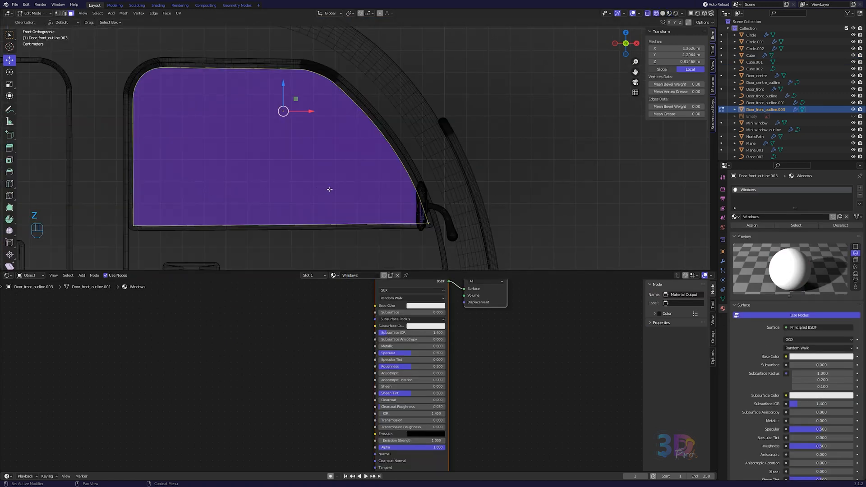
{"action": "scroll", "coordinate": [323, 189], "scroll_direction": "up", "scroll_amount": 1}
{"action": "middle_click_drag", "start_coordinate": [361, 189], "coordinate": [412, 189], "text": "shift"}
{"action": "left_click", "coordinate": [860, 188]}
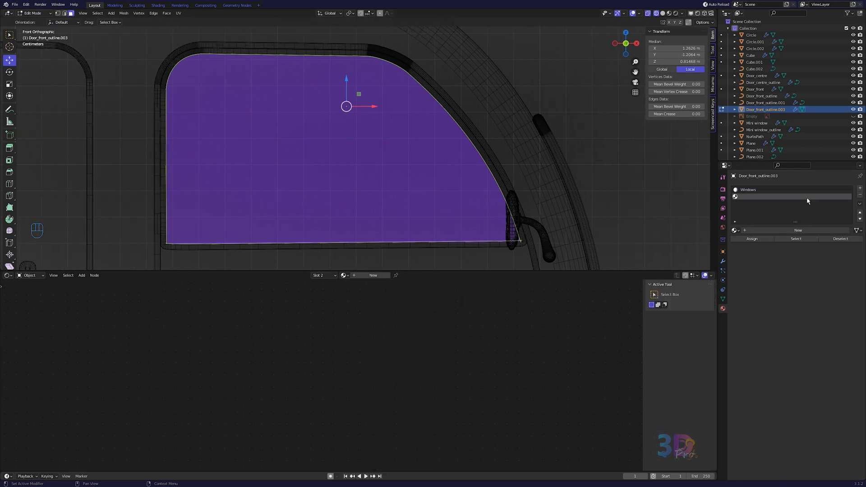
{"action": "left_click", "coordinate": [735, 230]}
{"action": "type", "text": "wi"}
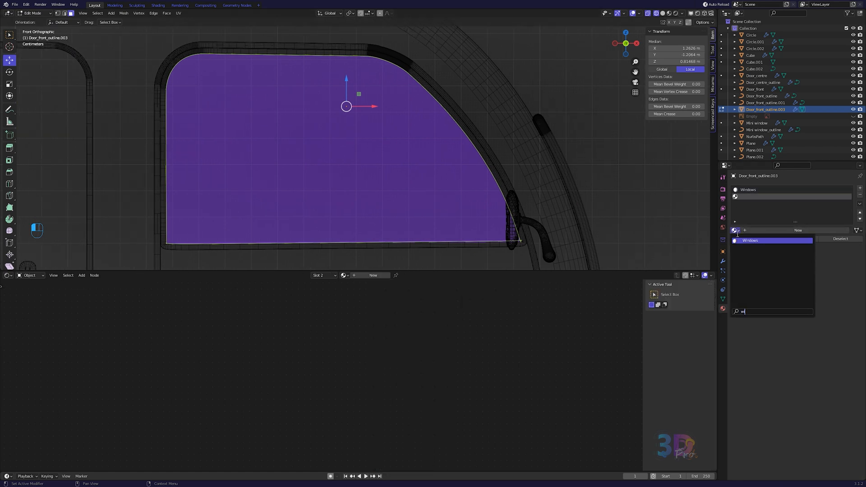
{"action": "key", "text": "Return"}
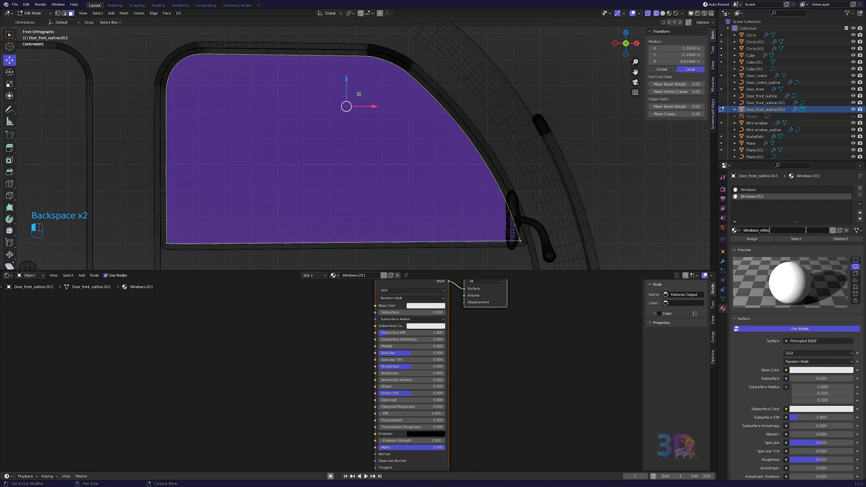
- Give Windows_reflection a grey-green base color, metallic 0.5 and roughness 0
{"action": "left_click", "coordinate": [417, 305]}
{"action": "left_click", "coordinate": [435, 276]}
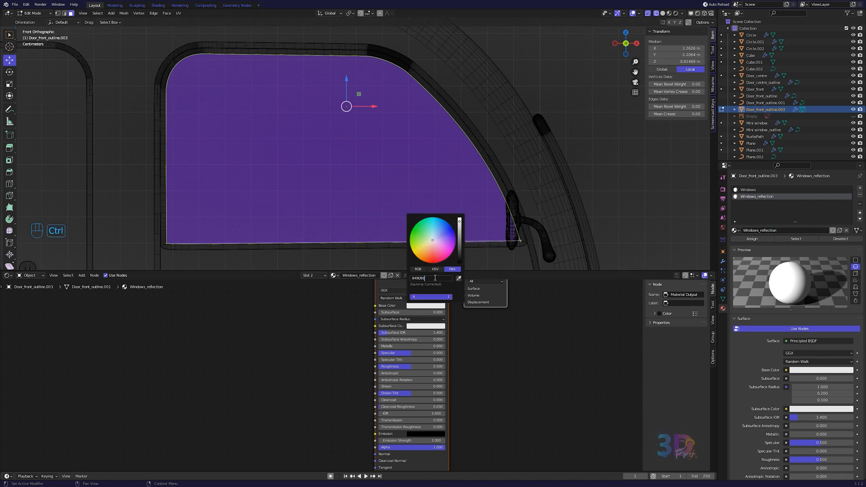
{"action": "key", "text": "ctrl+v"}
{"action": "key", "text": "Return"}
{"action": "left_click", "coordinate": [410, 346]}
{"action": "type", "text": "0.5"}
{"action": "key", "text": "Return"}
{"action": "left_click", "coordinate": [408, 366]}
{"action": "type", "text": "0"}
{"action": "key", "text": "Return"}
{"action": "key", "text": "Tab"}
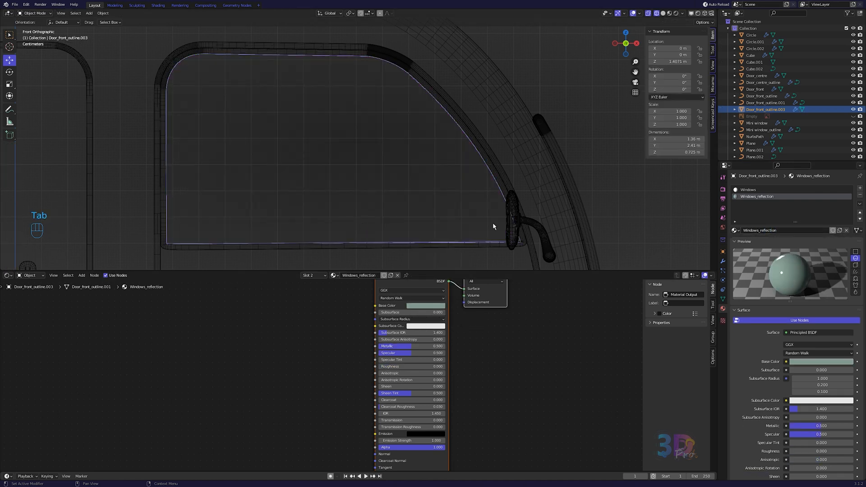
- Set the Windows material's metallic to 0.4, specular and specular tint to 1, and roughness to 0
{"action": "left_click", "coordinate": [756, 190]}
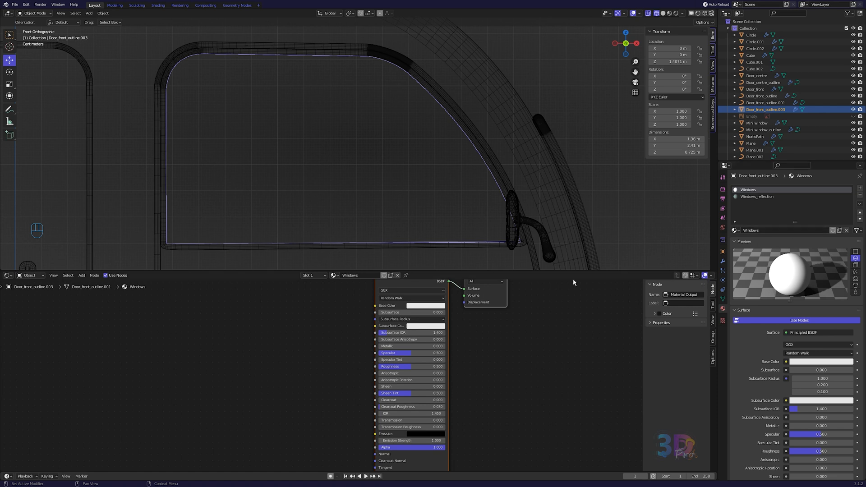
{"action": "left_click", "coordinate": [405, 345]}
{"action": "type", "text": "0.4"}
{"action": "key", "text": "Return"}
{"action": "left_click_drag", "start_coordinate": [405, 353], "coordinate": [406, 359]}
{"action": "type", "text": "1"}
{"action": "key", "text": "Return"}
{"action": "left_click", "coordinate": [407, 366]}
{"action": "type", "text": "0"}
- Make five parallel diagonal Knife cuts across the front door's window glass
{"action": "left_click", "coordinate": [756, 197]}
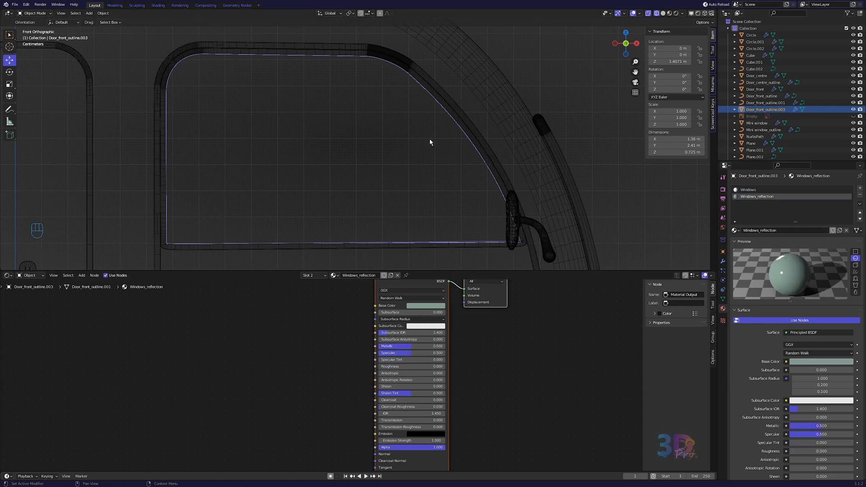
{"action": "key", "text": "Tab"}
{"action": "key", "text": "k"}
{"action": "key", "text": "Return"}
{"action": "key", "text": "k"}
{"action": "left_click", "coordinate": [452, 117]}
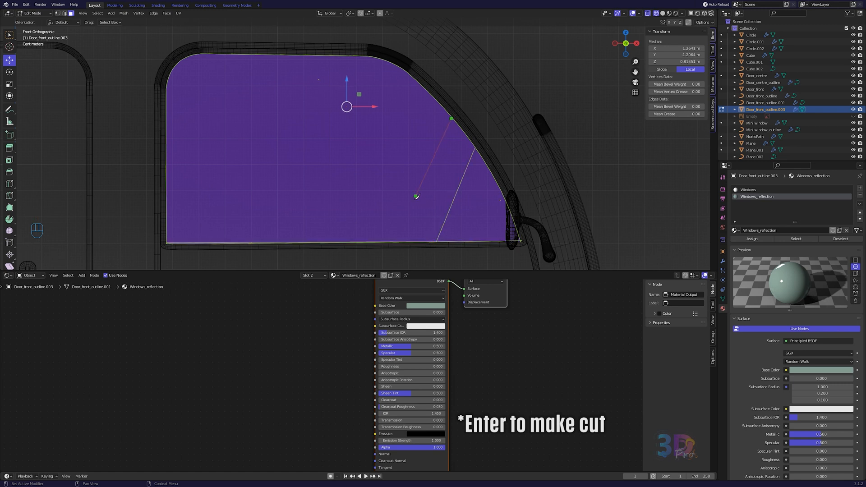
{"action": "left_click", "coordinate": [400, 242]}
{"action": "key", "text": "Return"}
{"action": "left_click", "coordinate": [339, 241]}
{"action": "key", "text": "Return"}
{"action": "key", "text": "k"}
{"action": "left_click", "coordinate": [200, 243]}
{"action": "left_click", "coordinate": [286, 55]}
{"action": "key", "text": "Return"}
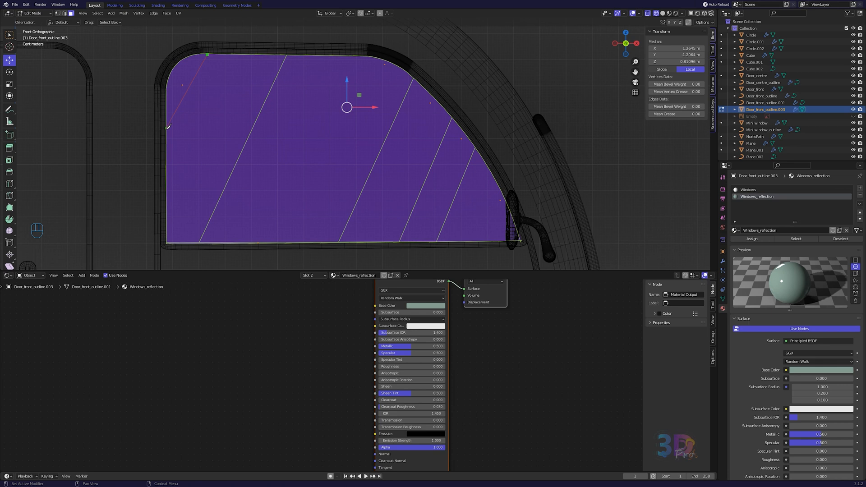
{"action": "left_click", "coordinate": [166, 130]}
{"action": "key", "text": "Return"}
{"action": "key", "text": "z"}
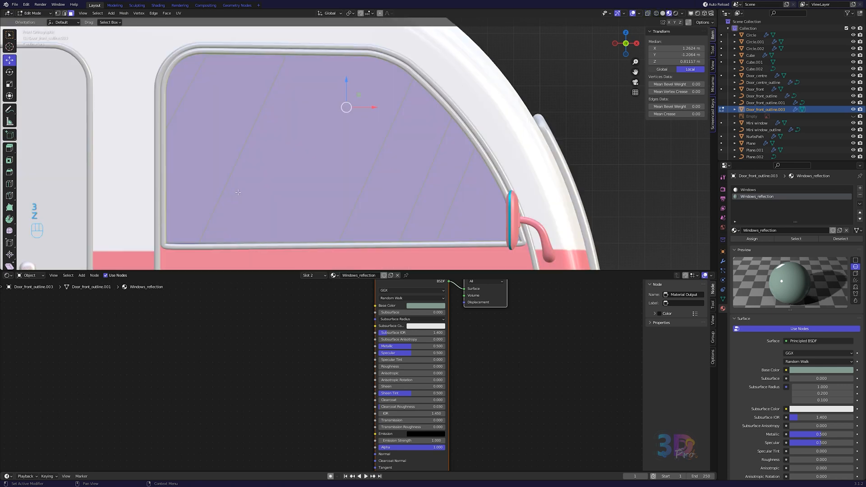
- Assign Windows_reflection to the window's narrow strip, its wide strip and its upper rear corner face
{"action": "left_click", "coordinate": [444, 207]}
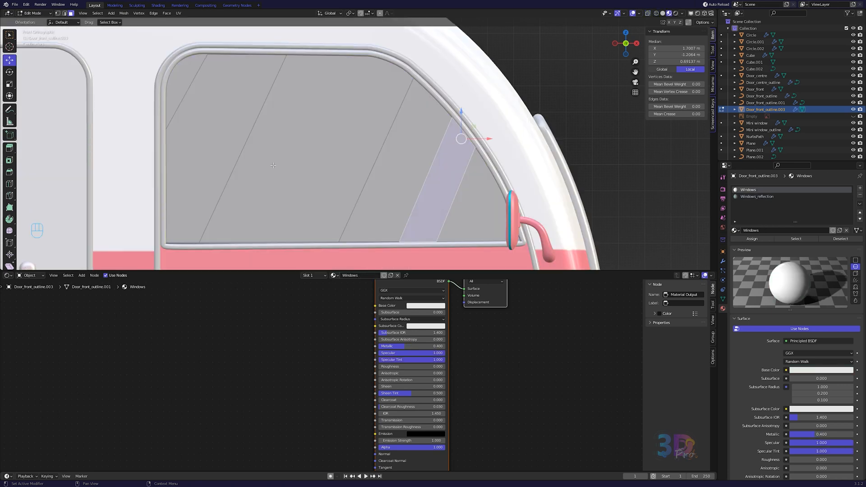
{"action": "left_click", "coordinate": [271, 135], "text": "shift"}
{"action": "left_click", "coordinate": [184, 87], "text": "shift"}
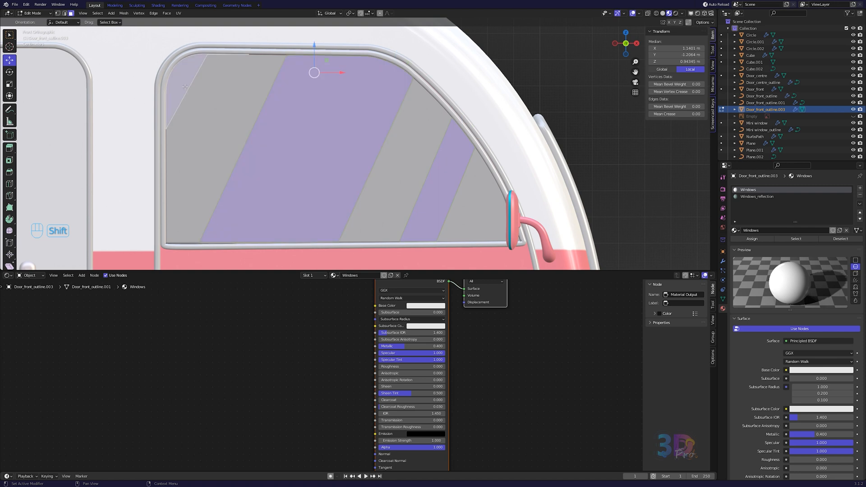
{"action": "left_click", "coordinate": [744, 197]}
{"action": "left_click", "coordinate": [744, 241]}
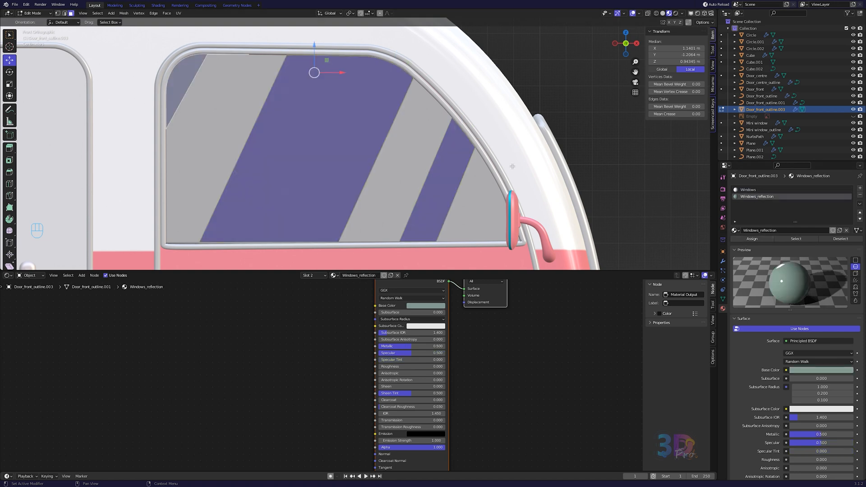
{"action": "key", "text": "Tab"}
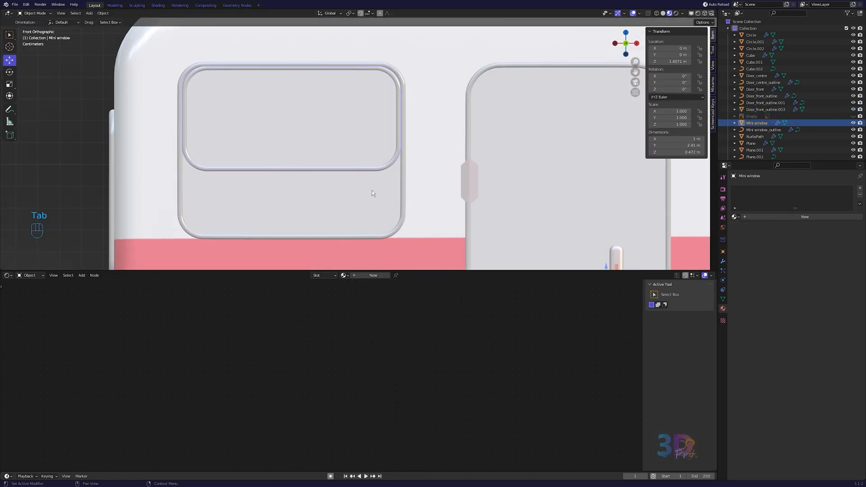
- Assign the existing Windows material to the mini side window
{"action": "left_click", "coordinate": [344, 275]}
{"action": "left_click", "coordinate": [361, 286]}
{"action": "scroll", "coordinate": [348, 246], "scroll_direction": "up", "scroll_amount": 5}
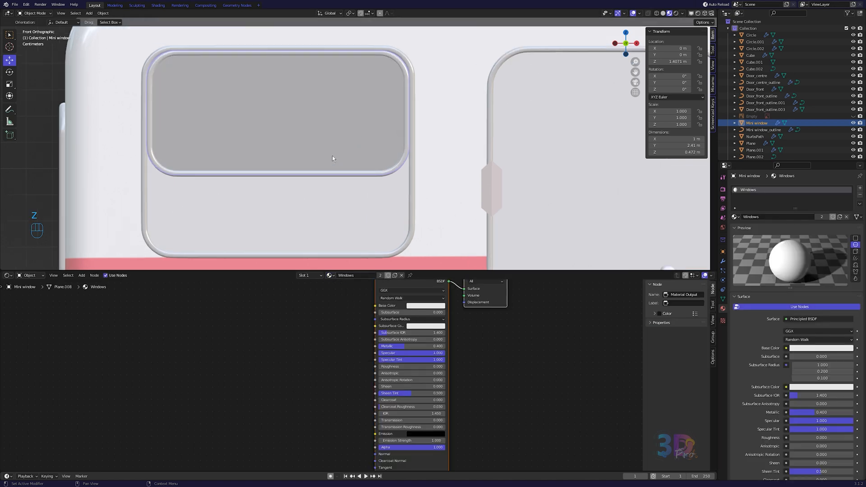
- Make six parallel diagonal Knife cuts across the mini side window's glass
{"action": "key", "text": "z"}
{"action": "key", "text": "Tab"}
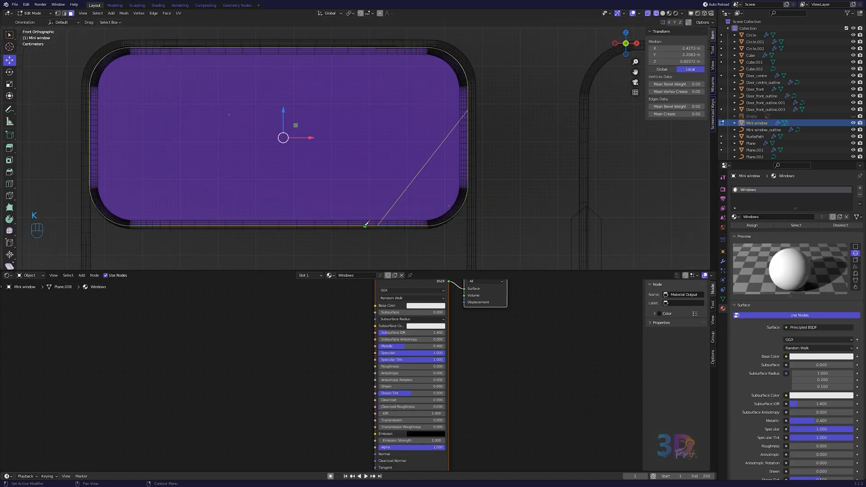
{"action": "left_click", "coordinate": [458, 63]}
{"action": "key", "text": "Return"}
{"action": "key", "text": "k"}
{"action": "left_click", "coordinate": [333, 47]}
{"action": "key", "text": "Return"}
{"action": "key", "text": "k"}
{"action": "left_click", "coordinate": [279, 47]}
{"action": "left_click", "coordinate": [141, 225]}
{"action": "key", "text": "Return"}
{"action": "key", "text": "k"}
{"action": "key", "text": "Return"}
{"action": "key", "text": "k"}
{"action": "left_click", "coordinate": [90, 112]}
{"action": "left_click", "coordinate": [139, 48]}
{"action": "key", "text": "Return"}
{"action": "key", "text": "z"}
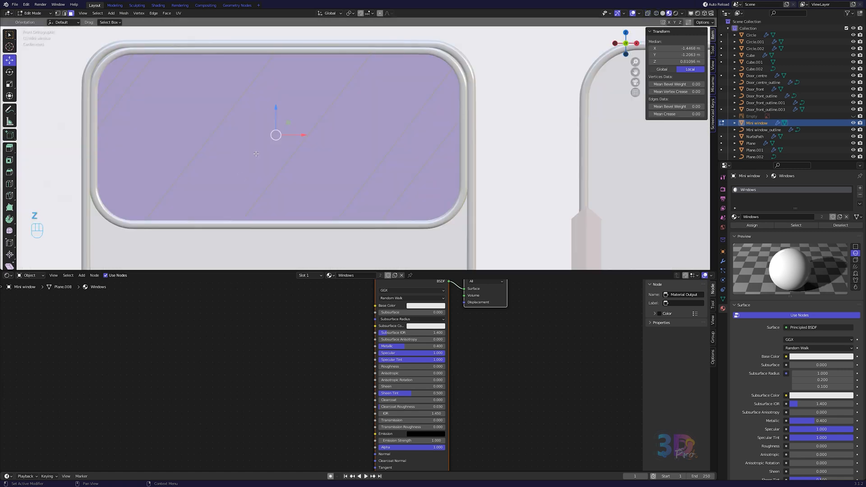
- Assign Windows_reflection in a second material slot to the mini window's narrow strip, wide strip and upper corner strip
{"action": "left_click", "coordinate": [449, 204]}
{"action": "left_click", "coordinate": [444, 107]}
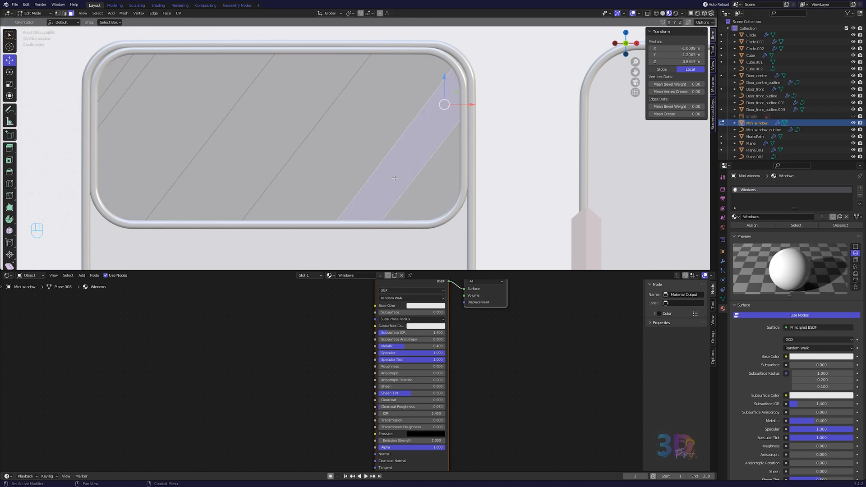
{"action": "left_click", "coordinate": [203, 134], "text": "shift"}
{"action": "left_click", "coordinate": [118, 93], "text": "shift"}
{"action": "left_click", "coordinate": [859, 188]}
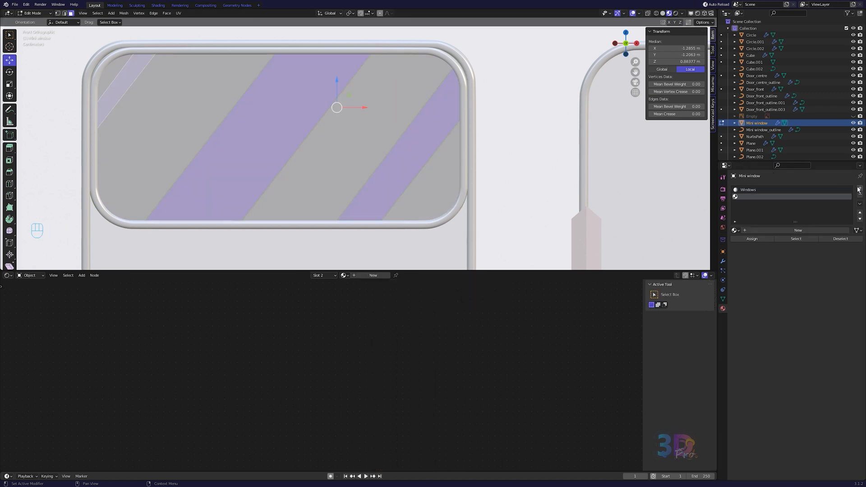
{"action": "left_click", "coordinate": [740, 231]}
{"action": "type", "text": "w"}
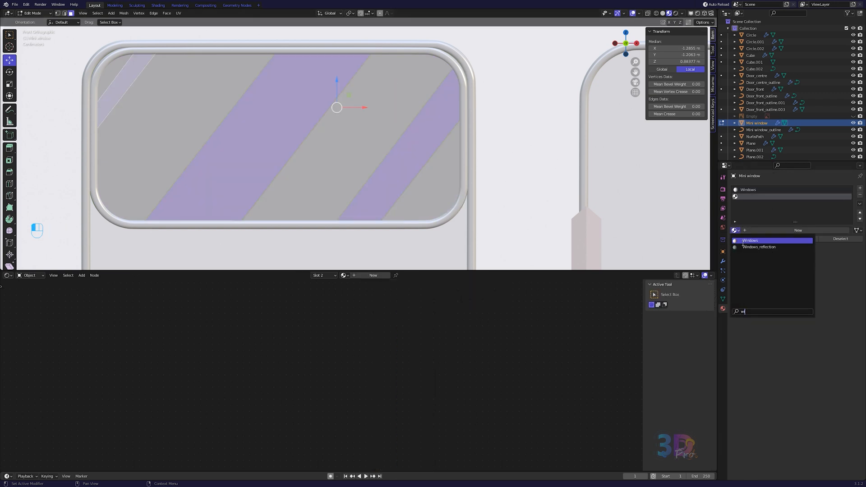
{"action": "left_click", "coordinate": [758, 247]}
{"action": "left_click", "coordinate": [746, 239]}
{"action": "key", "text": "Tab"}
- Make four diagonal Knife cuts across the Window_back glass below the mini window, continuing the reflection pattern
{"action": "scroll", "coordinate": [341, 152], "scroll_direction": "down", "scroll_amount": 3}
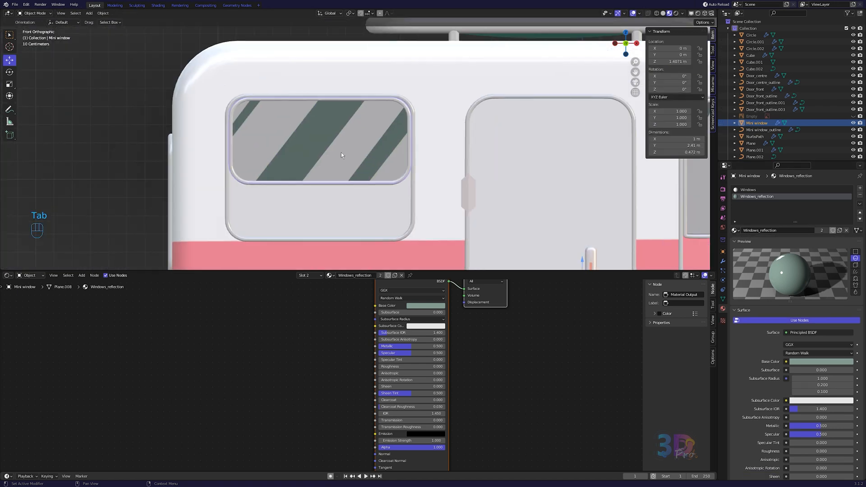
{"action": "middle_click_drag", "start_coordinate": [340, 152], "coordinate": [354, 97], "text": "shift"}
{"action": "scroll", "coordinate": [361, 101], "scroll_direction": "up", "scroll_amount": 2}
{"action": "left_click", "coordinate": [373, 175]}
{"action": "key", "text": "Tab"}
{"action": "key", "text": "z"}
{"action": "key", "text": "k"}
{"action": "key", "text": "Return"}
{"action": "key", "text": "k"}
{"action": "left_click", "coordinate": [241, 231]}
{"action": "key", "text": "Return"}
{"action": "key", "text": "k"}
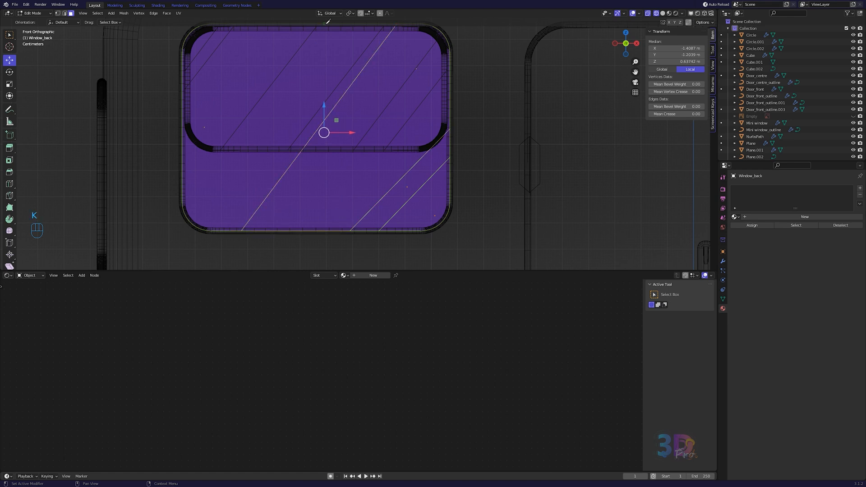
{"action": "left_click", "coordinate": [185, 210]}
{"action": "key", "text": "Return"}
{"action": "key", "text": "z"}
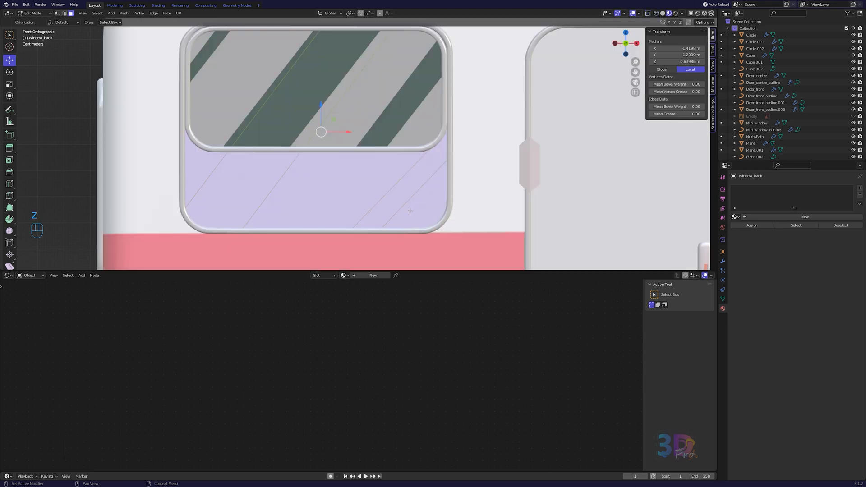
- Select Window_back's narrow and wide strips and give the whole window the existing Windows material
{"action": "left_click", "coordinate": [391, 205]}
{"action": "left_click", "coordinate": [234, 197], "text": "shift"}
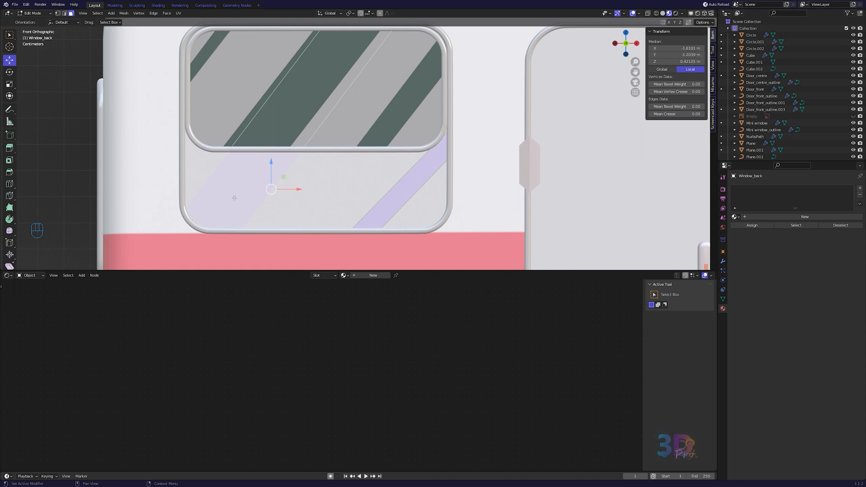
{"action": "key", "text": "Tab"}
{"action": "left_click", "coordinate": [735, 216]}
{"action": "type", "text": "wi"}
{"action": "key", "text": "Return"}
{"action": "key", "text": "Tab"}
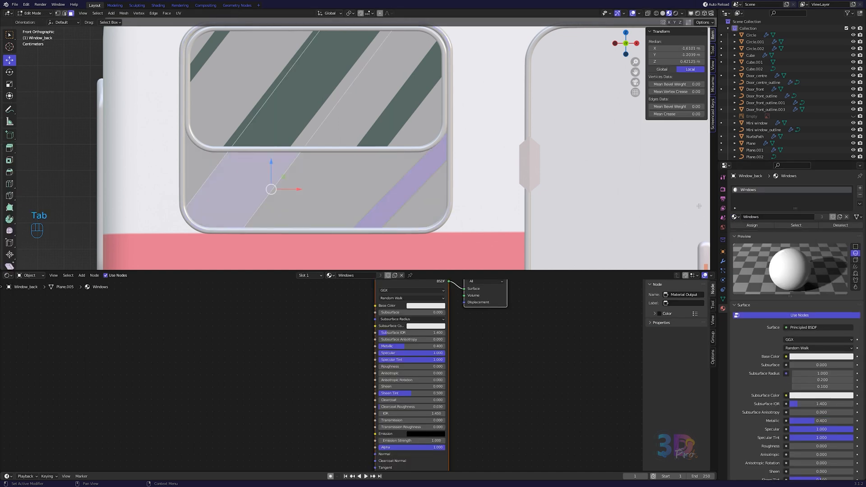
- Add a second slot with Windows_reflection to Window_back and assign it to the two selected strips
{"action": "left_click", "coordinate": [859, 188]}
{"action": "left_click", "coordinate": [734, 230]}
{"action": "type", "text": "wi"}
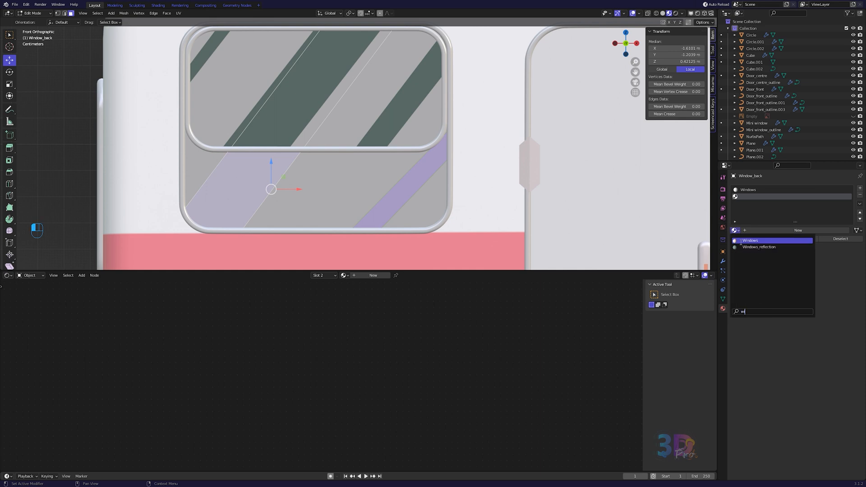
{"action": "left_click", "coordinate": [759, 246]}
{"action": "left_click", "coordinate": [742, 238]}
{"action": "key", "text": "Tab"}
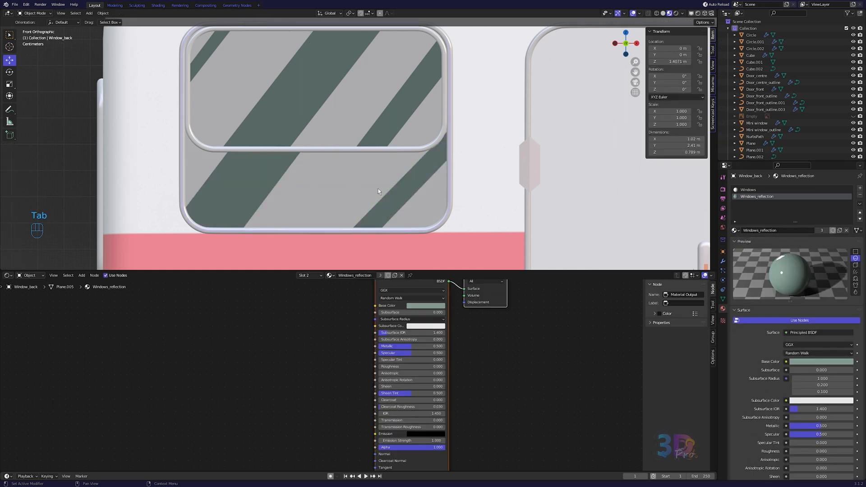
- Assign the existing Windows material to the front windscreen in the right orthographic view
{"action": "scroll", "coordinate": [378, 188], "scroll_direction": "down", "scroll_amount": 6}
{"action": "middle_click_drag", "start_coordinate": [378, 188], "coordinate": [310, 175], "text": "shift"}
{"action": "scroll", "coordinate": [310, 175], "scroll_direction": "down", "scroll_amount": 2}
{"action": "key", "text": "KP_3"}
{"action": "scroll", "coordinate": [329, 175], "scroll_direction": "up", "scroll_amount": 4}
{"action": "left_click", "coordinate": [346, 140]}
{"action": "left_click", "coordinate": [734, 219]}
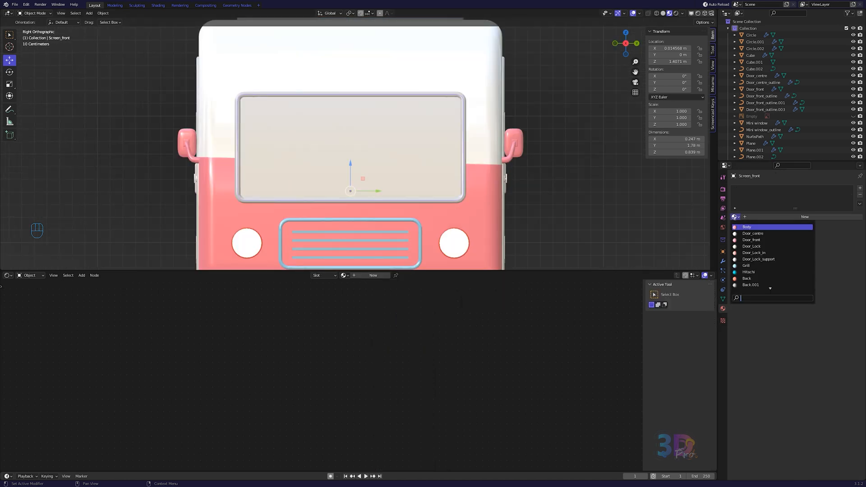
{"action": "type", "text": "win"}
{"action": "key", "text": "Return"}
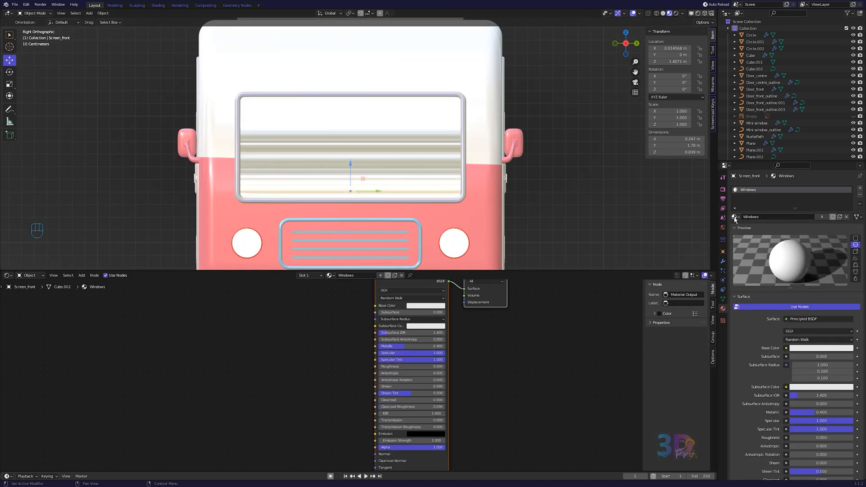
- Apply the Mirror modifier on the front windscreen and return to its material settings
{"action": "left_click", "coordinate": [722, 262]}
{"action": "left_click", "coordinate": [842, 199]}
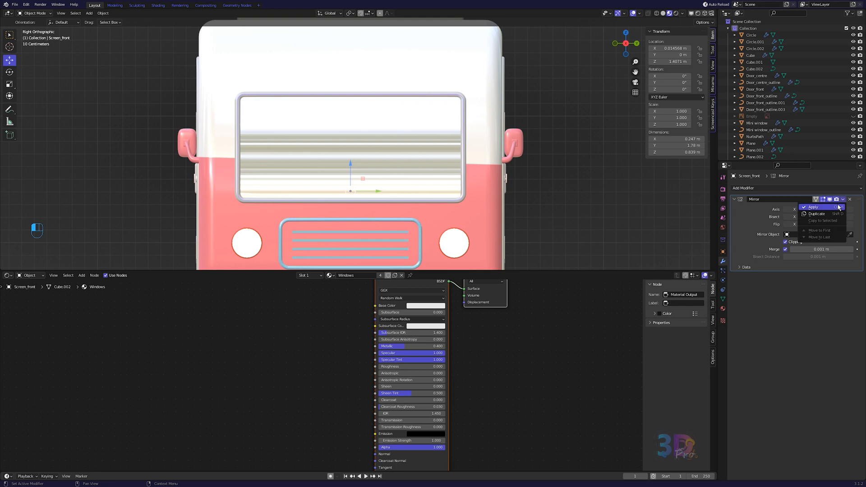
{"action": "left_click", "coordinate": [839, 207]}
{"action": "left_click", "coordinate": [722, 308]}
- Enter Edit Mode on the front windscreen and add a second material slot with Windows_reflection
{"action": "key", "text": "Tab"}
{"action": "scroll", "coordinate": [430, 171], "scroll_direction": "up", "scroll_amount": 2}
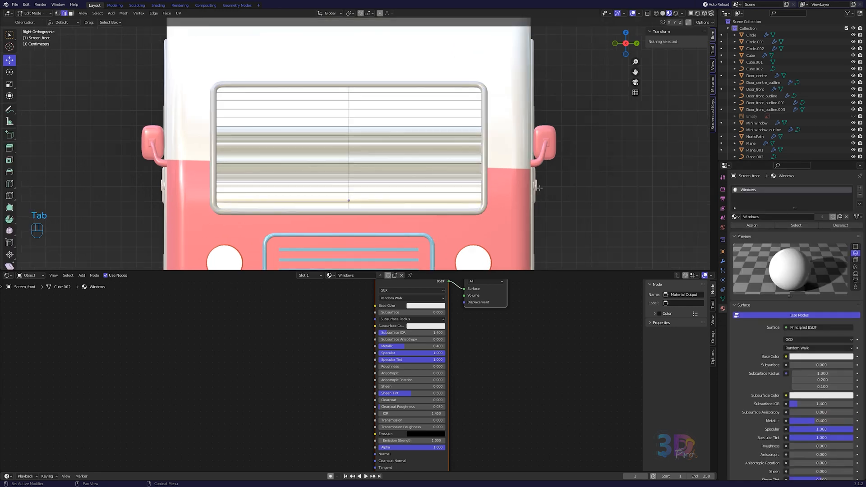
{"action": "left_click", "coordinate": [859, 190]}
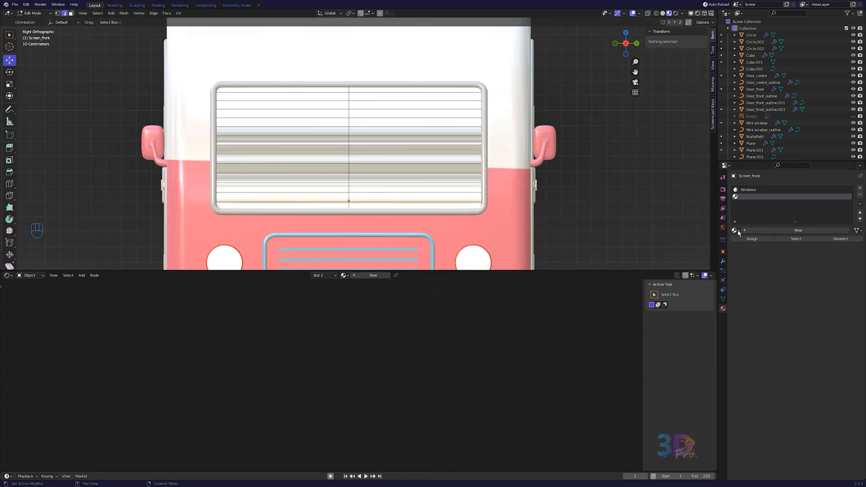
{"action": "left_click", "coordinate": [735, 230]}
{"action": "type", "text": "w"}
{"action": "left_click", "coordinate": [758, 246]}
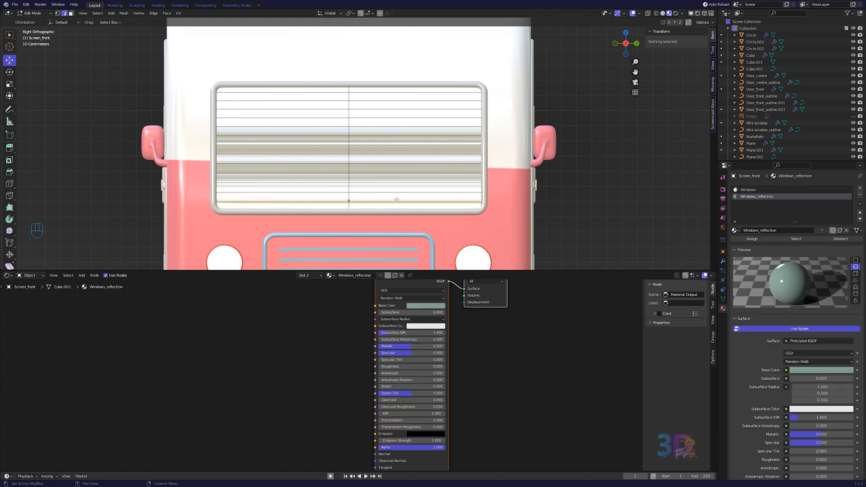
- Make parallel diagonal Knife cuts through the whole front windscreen for a narrow strip, a wide strip and an upper corner strip
{"action": "key", "text": "shift+z"}
{"action": "key", "text": "a"}
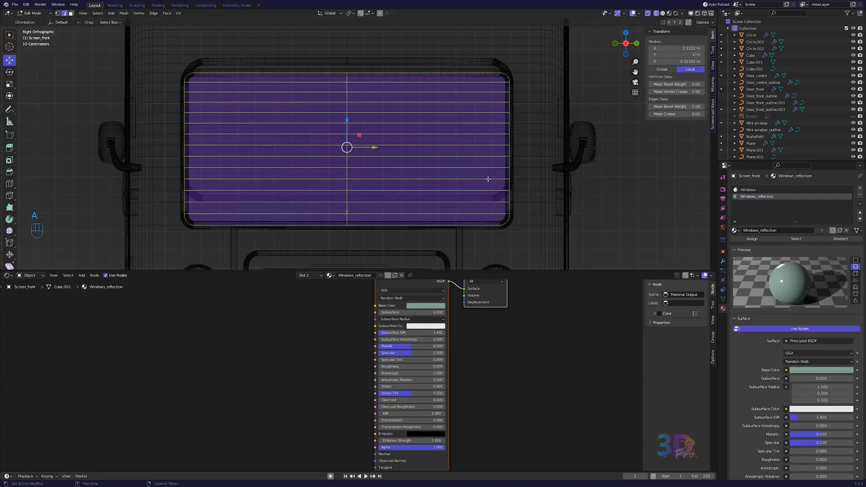
{"action": "key", "text": "Return"}
{"action": "key", "text": "k"}
{"action": "left_click", "coordinate": [409, 224]}
{"action": "key", "text": "Return"}
{"action": "key", "text": "k"}
{"action": "left_click", "coordinate": [444, 72]}
{"action": "left_click", "coordinate": [314, 224]}
{"action": "key", "text": "Return"}
{"action": "key", "text": "k"}
{"action": "left_click", "coordinate": [198, 224]}
{"action": "key", "text": "Return"}
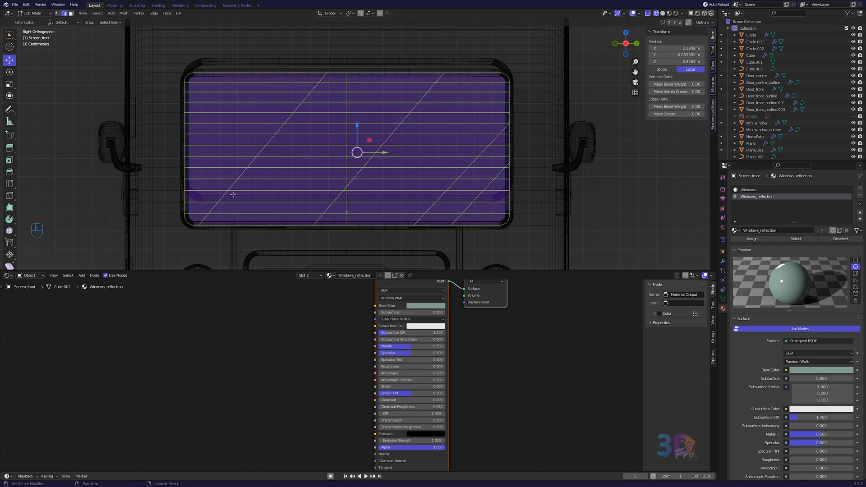
{"action": "left_click", "coordinate": [186, 116]}
{"action": "key", "text": "Return"}
{"action": "key", "text": "z"}
- Select all faces of the windscreen's narrow diagonal strip and give them the Windows_reflection material
{"action": "key", "text": "3"}
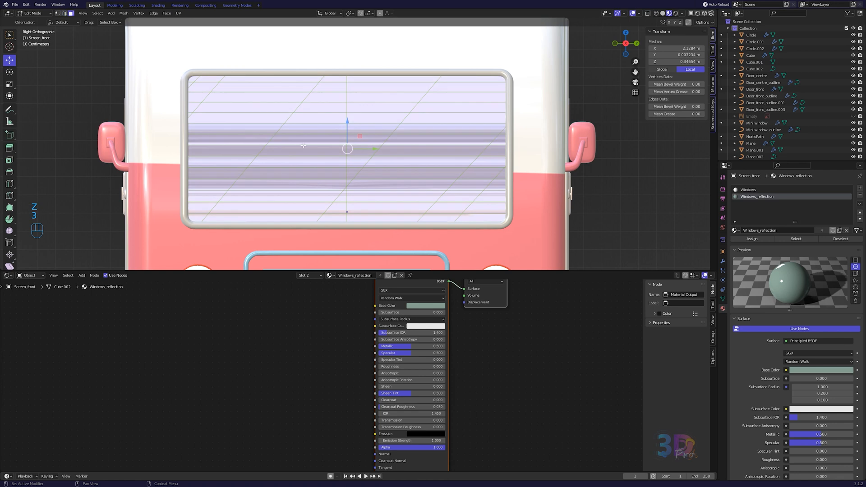
{"action": "left_click", "coordinate": [442, 220]}
{"action": "key", "text": "z"}
{"action": "left_click", "coordinate": [449, 208], "text": "shift"}
{"action": "left_click", "coordinate": [458, 197], "text": "shift"}
{"action": "left_click", "coordinate": [470, 185], "text": "shift"}
{"action": "left_click", "coordinate": [480, 173], "text": "shift"}
{"action": "left_click", "coordinate": [490, 161], "text": "shift"}
{"action": "left_click", "coordinate": [497, 151], "text": "shift"}
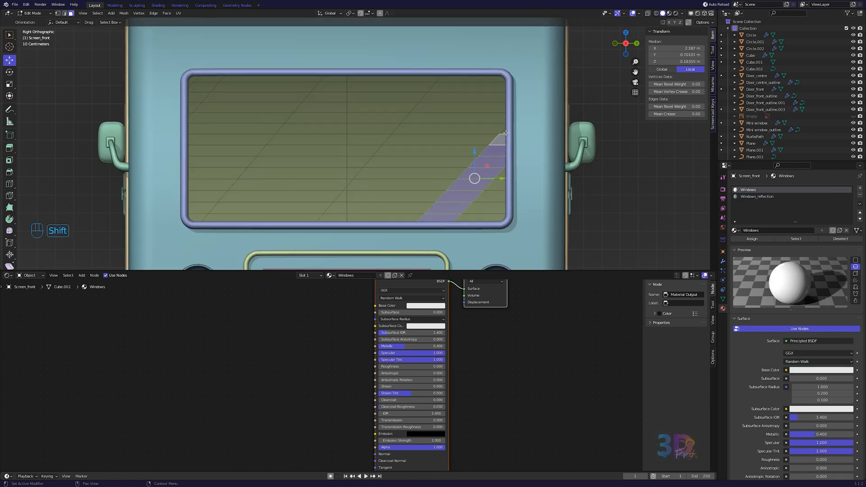
{"action": "left_click", "coordinate": [504, 134], "text": "shift"}
{"action": "left_click", "coordinate": [756, 196]}
- Circle-select the faces of the windscreen's wide strip and upper corner strip and assign Windows_reflection to them
{"action": "left_click", "coordinate": [375, 79]}
{"action": "key", "text": "c"}
{"action": "left_click_drag", "start_coordinate": [369, 90], "coordinate": [271, 202]}
{"action": "scroll", "coordinate": [211, 85], "scroll_direction": "up", "scroll_amount": 7}
{"action": "left_click_drag", "start_coordinate": [210, 81], "coordinate": [195, 93]}
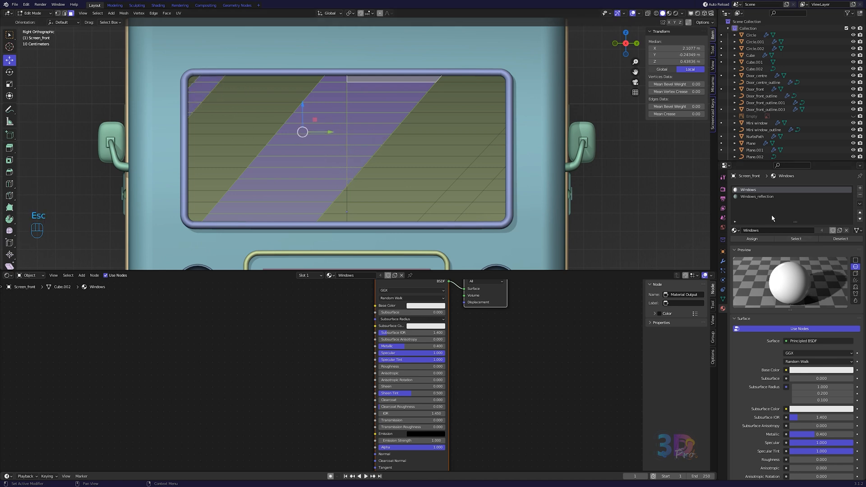
{"action": "left_click", "coordinate": [762, 197]}
{"action": "left_click", "coordinate": [751, 239]}
{"action": "key", "text": "Tab"}
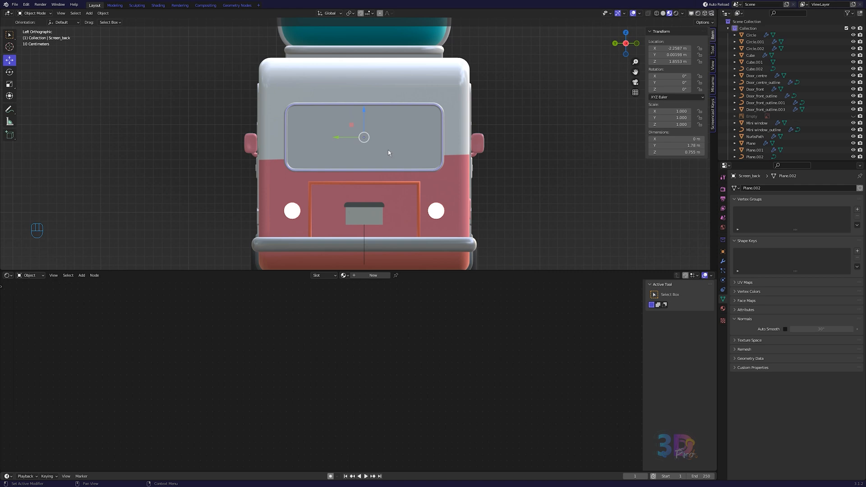
- Assign the Windows_reflection material to the rear window
{"action": "left_click", "coordinate": [722, 309]}
{"action": "left_click", "coordinate": [735, 217]}
{"action": "type", "text": "win"}
{"action": "left_click", "coordinate": [748, 235]}
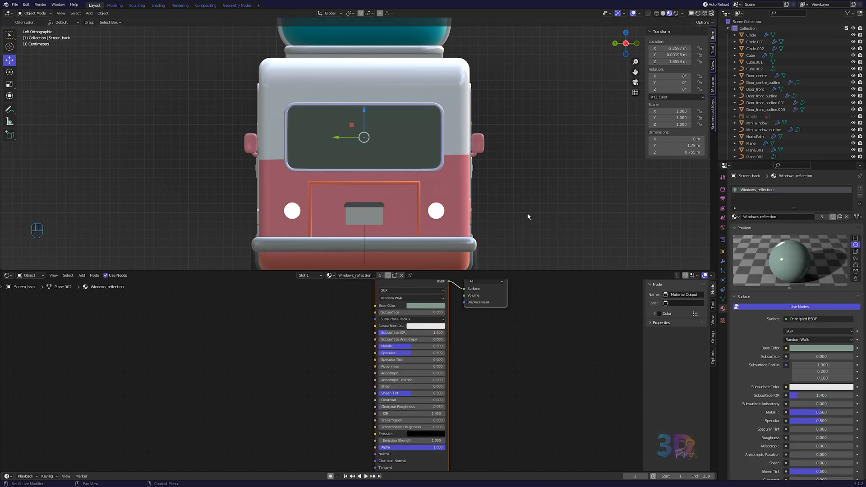
- Select the whole rear window mesh, set its first material to Windows and add Windows_reflection in a second slot
{"action": "key", "text": "Tab"}
{"action": "key", "text": "alt+z"}
{"action": "scroll", "coordinate": [339, 132], "scroll_direction": "up", "scroll_amount": 4}
{"action": "scroll", "coordinate": [451, 141], "scroll_direction": "down", "scroll_amount": 2, "text": "ctrl"}
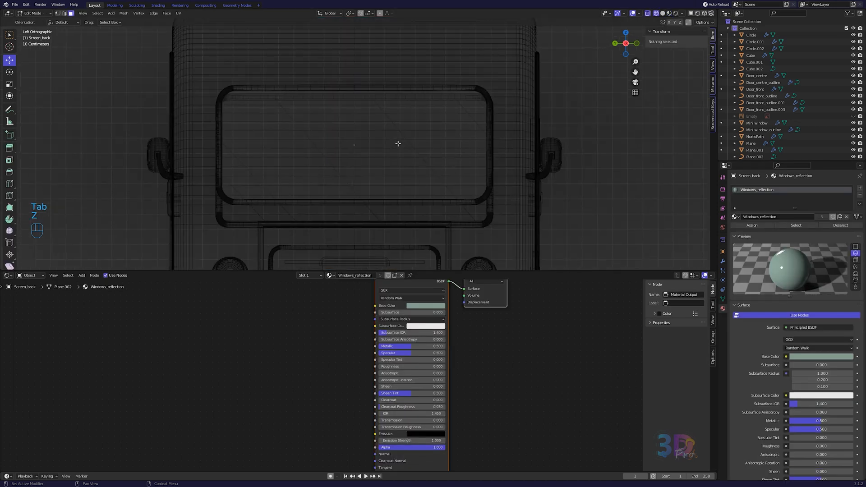
{"action": "key", "text": "a"}
{"action": "key", "text": "Tab"}
{"action": "left_click", "coordinate": [736, 217]}
{"action": "left_click", "coordinate": [753, 279]}
{"action": "left_click", "coordinate": [859, 189]}
{"action": "left_click", "coordinate": [735, 231]}
{"action": "type", "text": "win"}
{"action": "left_click", "coordinate": [749, 247]}
- Make six parallel diagonal Knife cuts across the rear window
{"action": "key", "text": "Tab"}
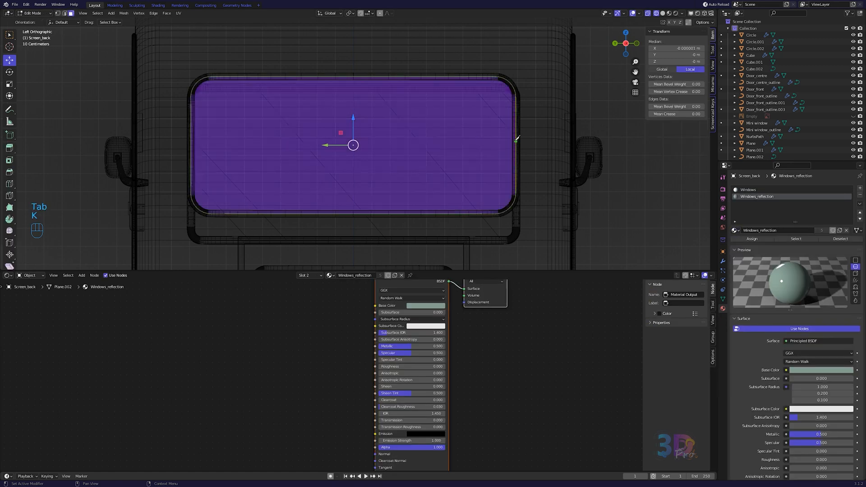
{"action": "key", "text": "Return"}
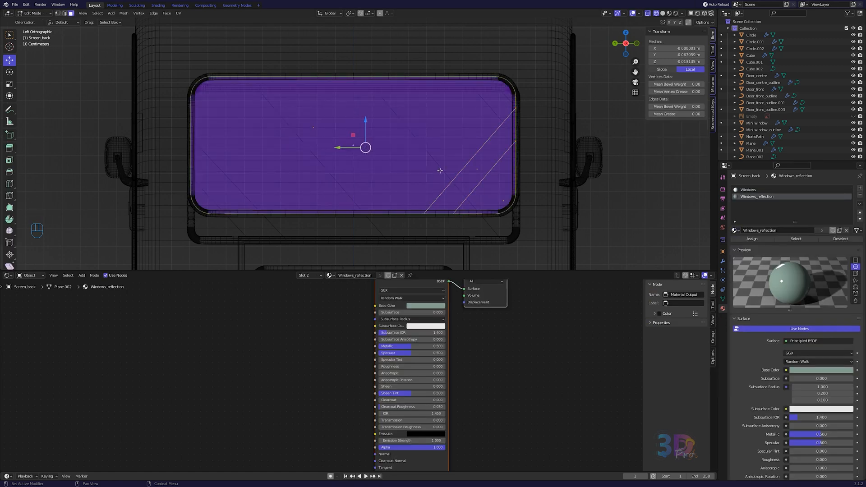
{"action": "left_click", "coordinate": [326, 213]}
{"action": "key", "text": "Return"}
{"action": "key", "text": "k"}
{"action": "left_click", "coordinate": [256, 214]}
{"action": "key", "text": "Return"}
{"action": "key", "text": "k"}
{"action": "left_click", "coordinate": [253, 76]}
{"action": "left_click", "coordinate": [191, 149]}
{"action": "key", "text": "Return"}
{"action": "key", "text": "k"}
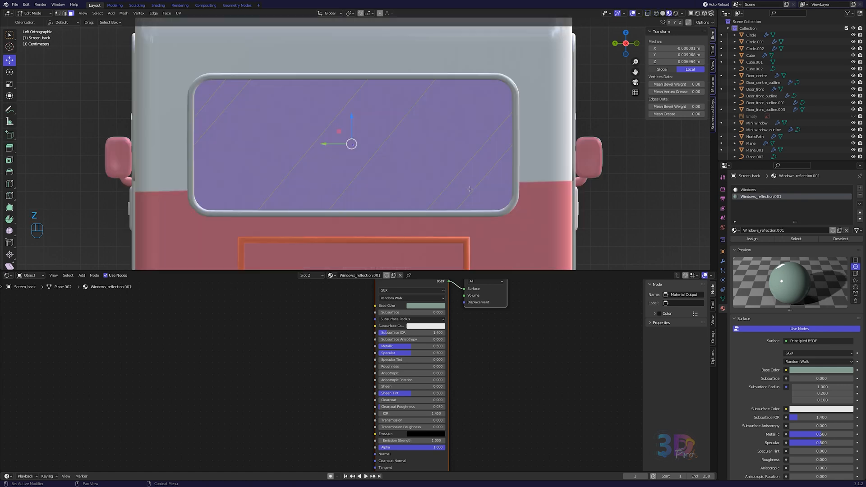
- Assign Windows_reflection.001 to the rear window's narrow strip, wide strip and upper corner strip
{"action": "left_click", "coordinate": [470, 188]}
{"action": "left_click", "coordinate": [345, 155], "text": "shift"}
{"action": "left_click", "coordinate": [205, 115], "text": "shift"}
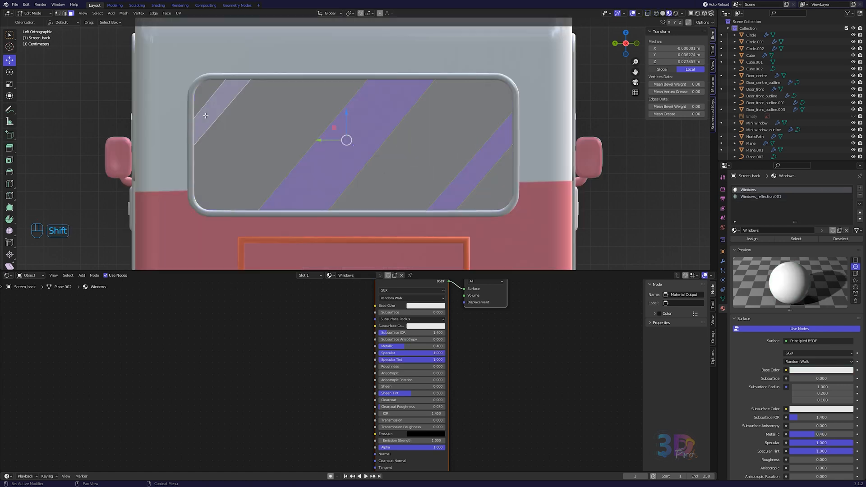
{"action": "left_click", "coordinate": [758, 197]}
{"action": "left_click", "coordinate": [740, 239]}
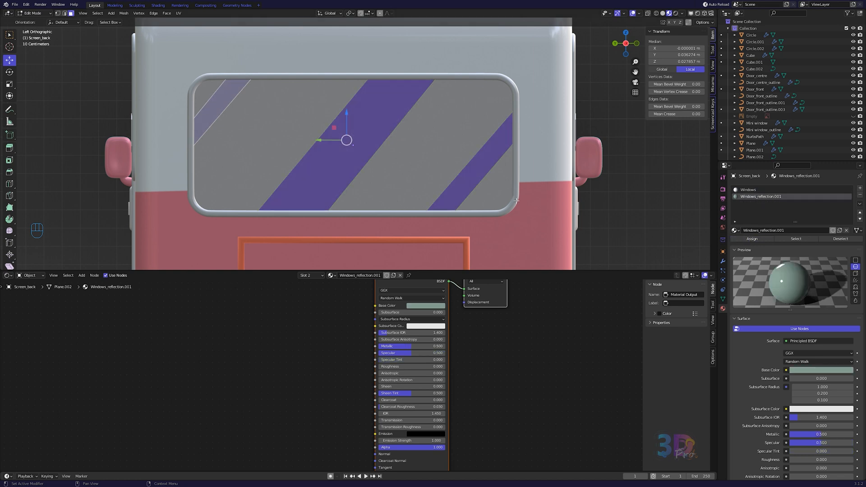
{"action": "key", "text": "Tab"}
- Brighten the base color of the rear window's Windows_reflection.001 material
{"action": "left_click", "coordinate": [841, 361]}
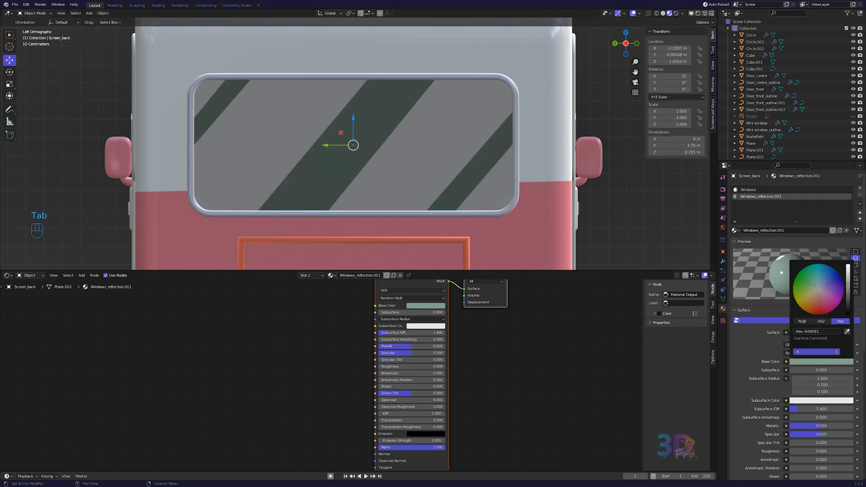
{"action": "left_click", "coordinate": [847, 269]}
{"action": "scroll", "coordinate": [571, 216], "scroll_direction": "down", "scroll_amount": 1}
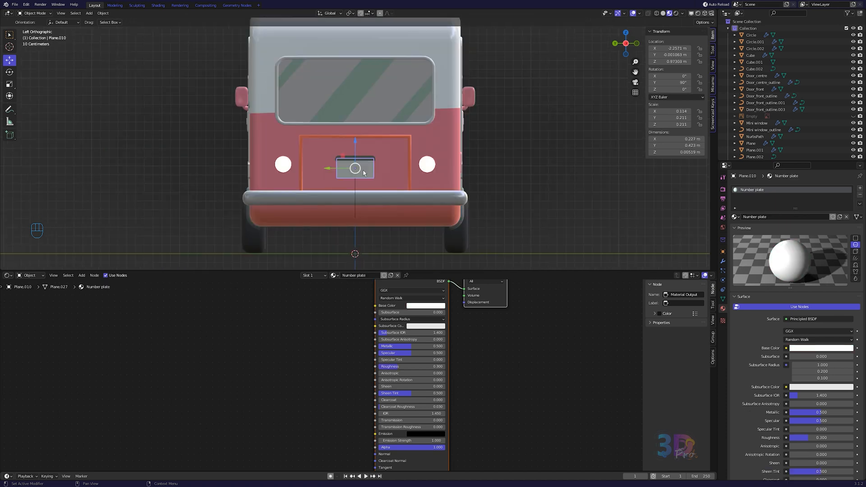
- Snap the 3D cursor to the rear number plate and add a Text object there
{"action": "key", "text": "shift+s"}
{"action": "key", "text": "2"}
{"action": "key", "text": "shift+a"}
{"action": "left_click", "coordinate": [360, 201]}
- Rotate the text 90° about X and -90° about Z to face the rear, and scale it to 0.72
{"action": "type", "text": "r"}
{"action": "type", "text": "x"}
{"action": "type", "text": "90"}
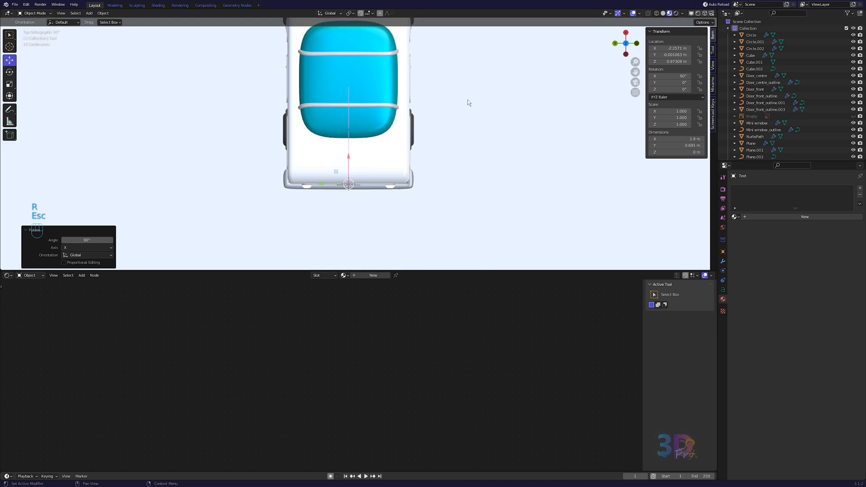
{"action": "key", "text": "r"}
{"action": "key", "text": "s"}
{"action": "left_click", "coordinate": [446, 170]}
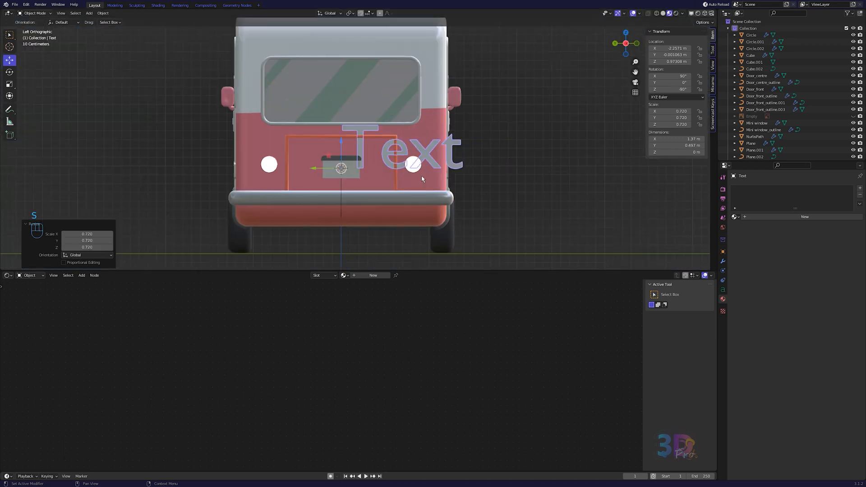
- Shrink the text and move it onto the rear number plate
{"action": "scroll", "coordinate": [446, 170], "scroll_direction": "up", "scroll_amount": 3}
{"action": "key", "text": "s"}
{"action": "key", "text": "g"}
{"action": "key", "text": "s"}
- Replace the text object's content with "3D PRO"
{"action": "scroll", "coordinate": [356, 199], "scroll_direction": "up", "scroll_amount": 2}
{"action": "key", "text": "Tab"}
{"action": "key", "text": "BackSpace"}
{"action": "key", "text": "BackSpace"}
{"action": "key", "text": "BackSpace"}
{"action": "key", "text": "BackSpace"}
{"action": "type", "text": "3D PRO"}
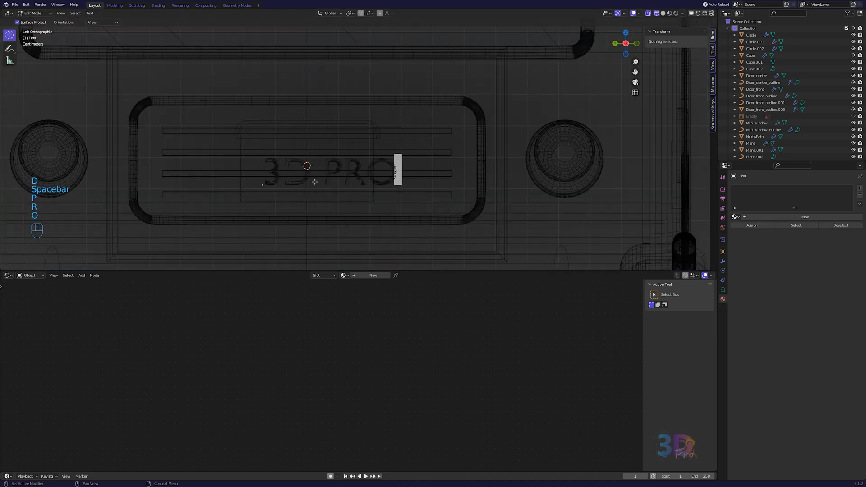
{"action": "key", "text": "Tab"}
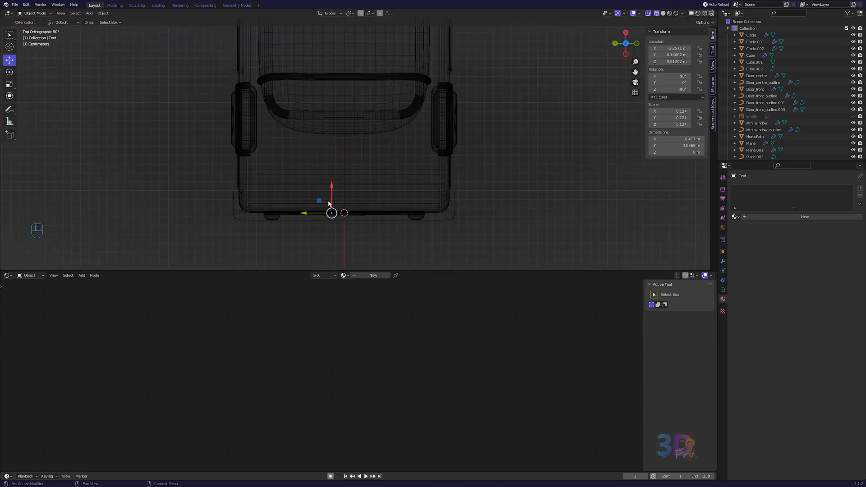
- Move the text just outside the rear number plate and center it there at a scale of about 0.105
{"action": "left_click_drag", "start_coordinate": [332, 196], "coordinate": [331, 204]}
{"action": "key", "text": "z"}
{"action": "left_click", "coordinate": [348, 241]}
{"action": "key", "text": "s"}
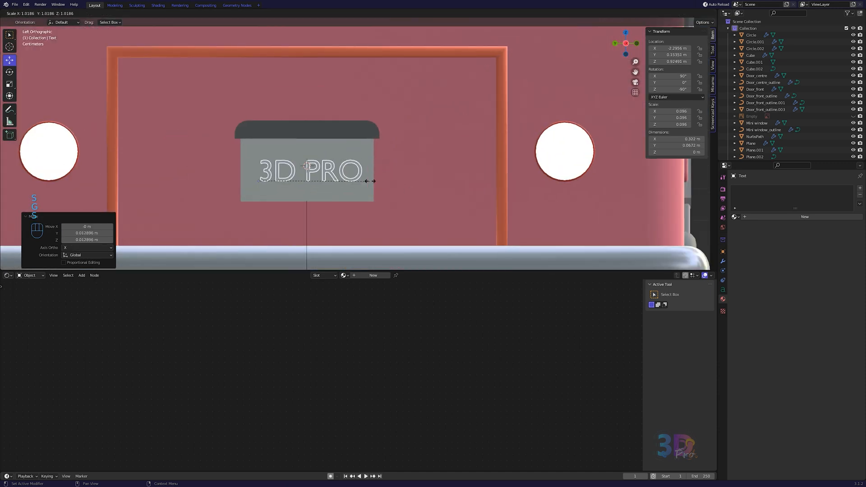
{"action": "left_click", "coordinate": [367, 179]}
{"action": "key", "text": "g"}
{"action": "left_click", "coordinate": [378, 184]}
- Give the text a 0.09 m extrusion and a slight bevel, seating it against the plate along X
{"action": "middle_click_drag", "start_coordinate": [378, 184], "coordinate": [669, 251]}
{"action": "left_click", "coordinate": [722, 289]}
{"action": "left_click_drag", "start_coordinate": [798, 276], "coordinate": [825, 276]}
{"action": "key", "text": "g"}
{"action": "key", "text": "x"}
{"action": "left_click", "coordinate": [184, 186]}
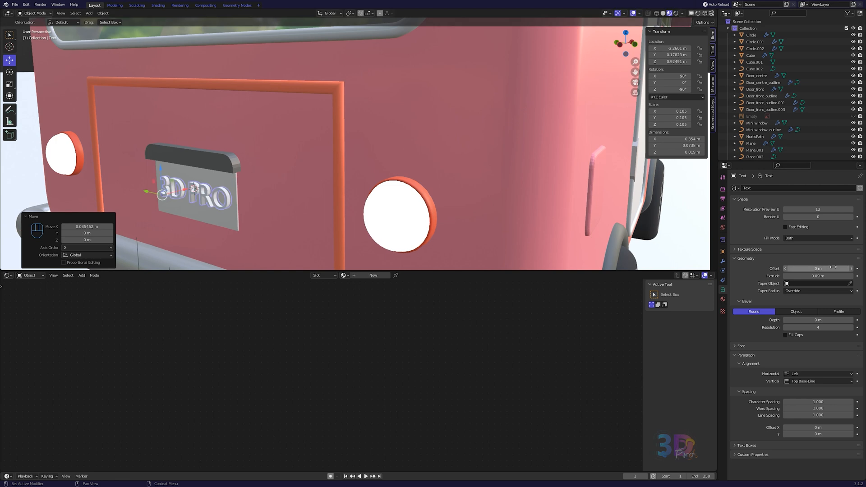
{"action": "left_click_drag", "start_coordinate": [818, 319], "coordinate": [827, 320], "text": "shift"}
- Create a material named Text for the lettering with a purple base color and adjust its Metallic to Roughness values
{"action": "left_click", "coordinate": [723, 299]}
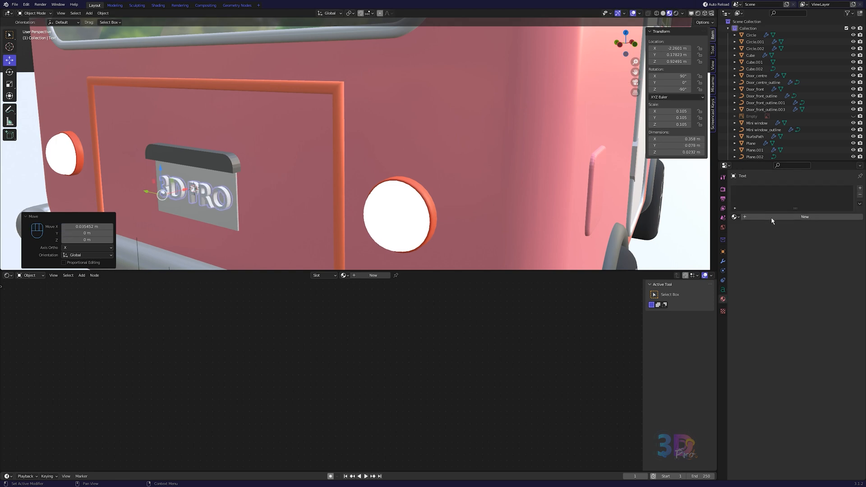
{"action": "left_click", "coordinate": [774, 217]}
{"action": "left_click", "coordinate": [776, 217]}
{"action": "type", "text": "Text"}
{"action": "key", "text": "Return"}
{"action": "left_click", "coordinate": [818, 350]}
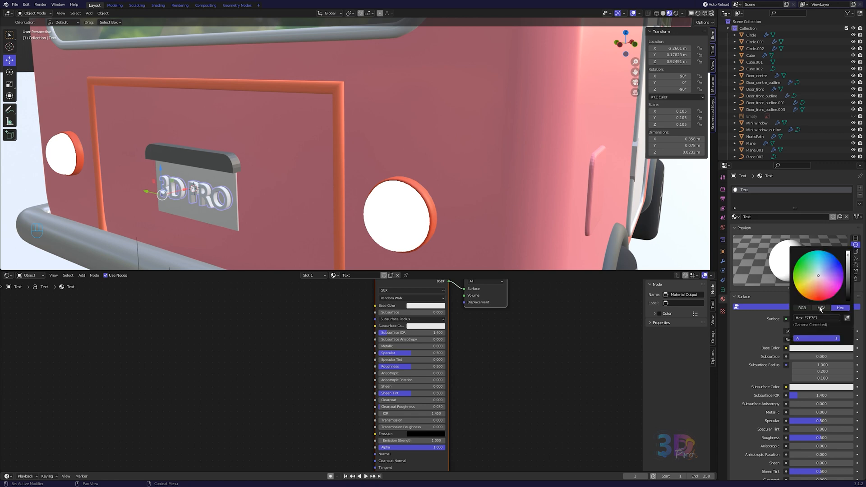
{"action": "left_click_drag", "start_coordinate": [832, 272], "coordinate": [833, 271]}
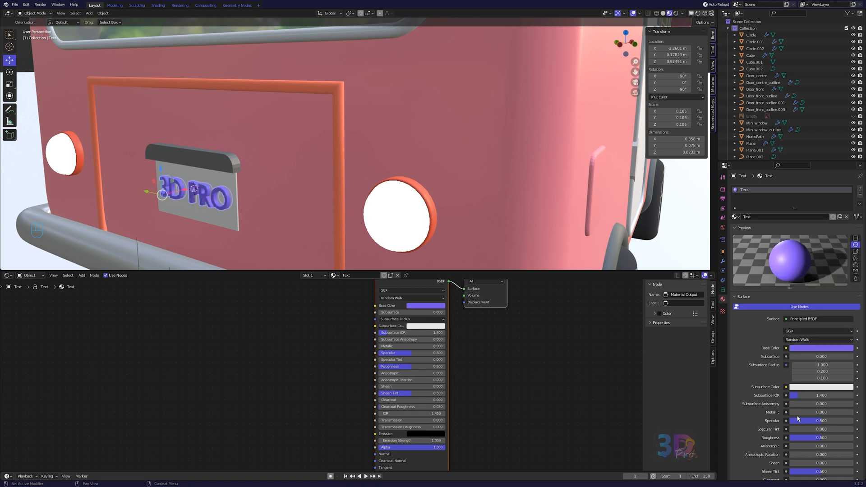
{"action": "left_click_drag", "start_coordinate": [798, 412], "coordinate": [796, 437]}
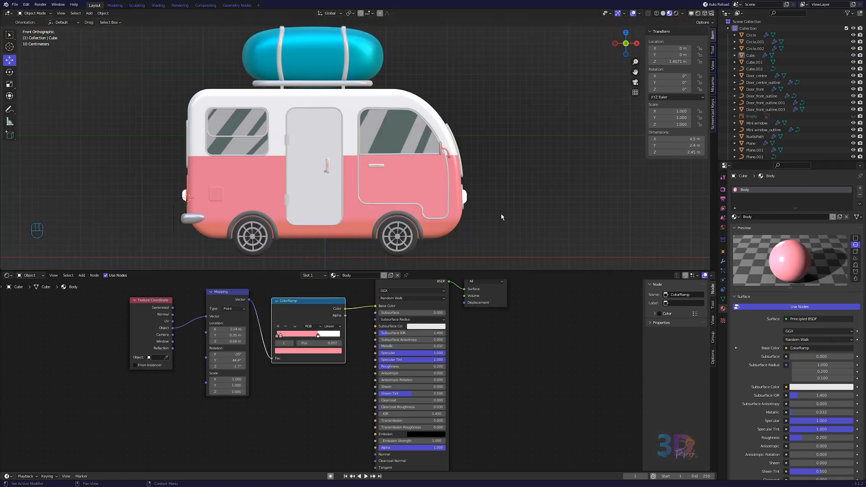
- Create a material named Floor on the large ground plane and give it the copied violet base color
{"action": "middle_click_drag", "start_coordinate": [498, 212], "coordinate": [473, 232]}
{"action": "left_click", "coordinate": [472, 232]}
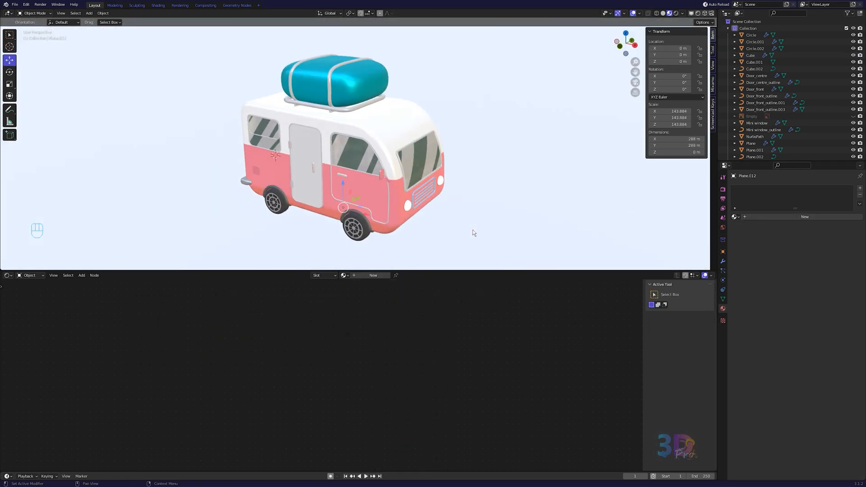
{"action": "left_click", "coordinate": [379, 275]}
{"action": "double_click", "coordinate": [369, 275]}
{"action": "type", "text": "F"}
{"action": "left_click", "coordinate": [422, 304]}
{"action": "left_click", "coordinate": [451, 269]}
{"action": "left_click", "coordinate": [444, 278]}
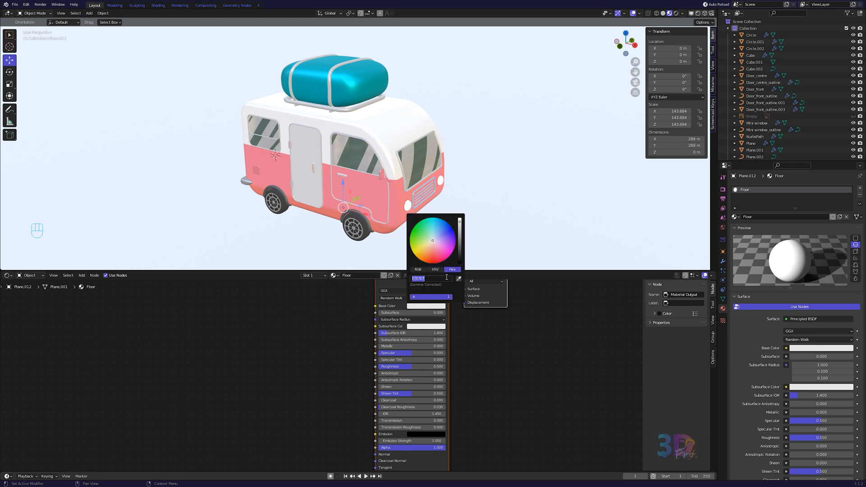
{"action": "key", "text": "ctrl+v"}
{"action": "key", "text": "Return"}
- Set the Floor material's Specular to 0, Metallic to 0.96 and Roughness to 0.233
{"action": "left_click_drag", "start_coordinate": [417, 353], "coordinate": [380, 353]}
{"action": "left_click", "coordinate": [390, 346]}
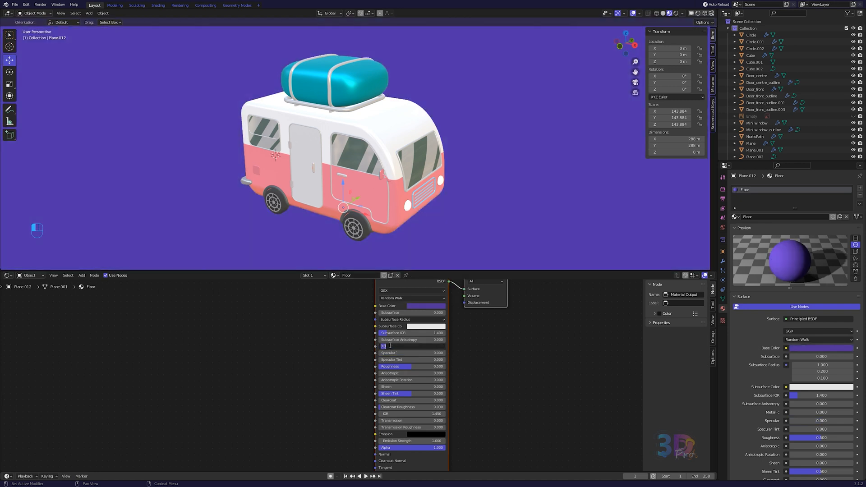
{"action": "type", "text": ".96"}
{"action": "key", "text": "Return"}
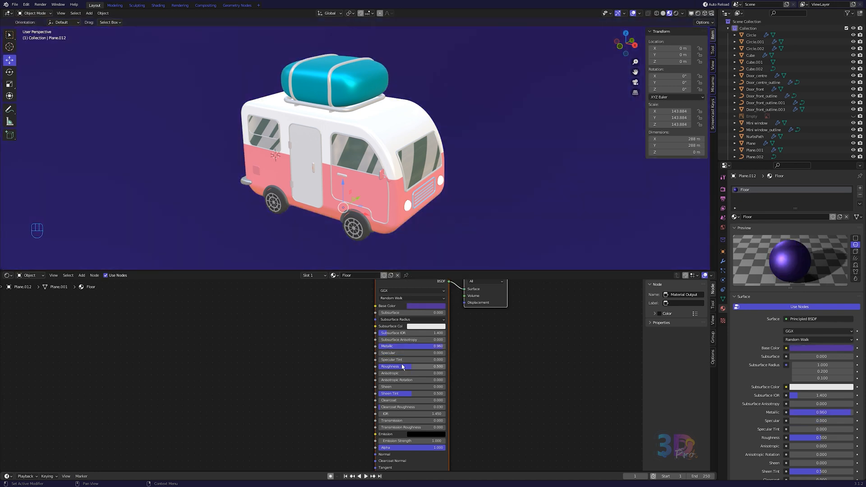
{"action": "key", "text": "Return"}
{"action": "scroll", "coordinate": [428, 225], "scroll_direction": "down", "scroll_amount": 3}
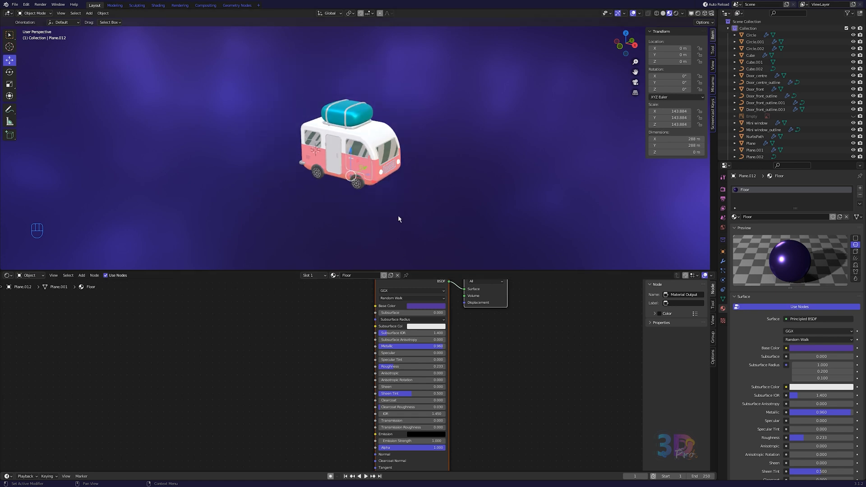
- Add an Area light with the copied blue color and a power of 125 W
{"action": "key", "text": "shift+a"}
{"action": "mouse_move", "coordinate": [383, 300]}
{"action": "left_click", "coordinate": [424, 322]}
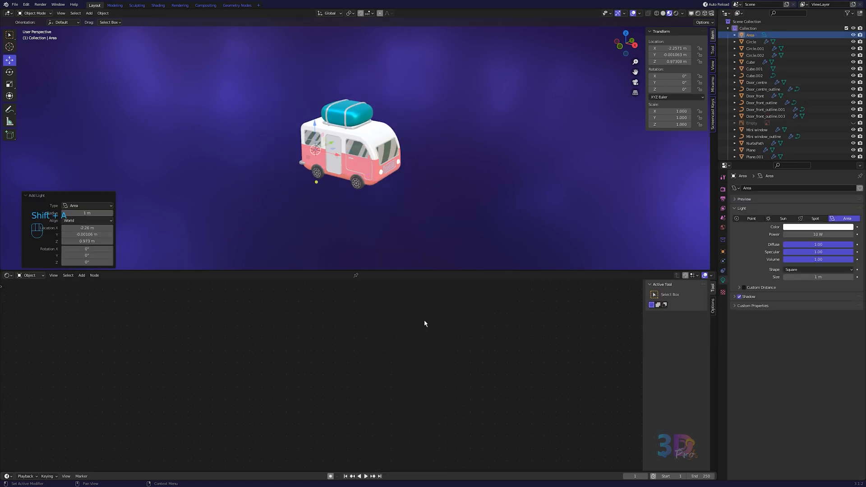
{"action": "left_click", "coordinate": [811, 228]}
{"action": "double_click", "coordinate": [823, 205]}
{"action": "key", "text": "ctrl+v"}
{"action": "key", "text": "Return"}
{"action": "double_click", "coordinate": [822, 235]}
{"action": "type", "text": "125"}
{"action": "key", "text": "Return"}
- Scale the area light to about 5.09, position and angle it above the van's front side, and hide it
{"action": "key", "text": "s"}
{"action": "mouse_move", "coordinate": [368, 193]}
{"action": "middle_mouse_down", "text": "alt"}
{"action": "mouse_move", "coordinate": [389, 191]}
{"action": "mouse_move", "coordinate": [361, 191]}
{"action": "middle_mouse_up", "text": "alt"}
{"action": "key", "text": "r"}
{"action": "key", "text": "g"}
{"action": "key", "text": "s"}
{"action": "key", "text": "g"}
{"action": "middle_click_drag", "start_coordinate": [415, 154], "coordinate": [392, 176], "text": "alt"}
{"action": "left_click", "coordinate": [417, 216]}
{"action": "key", "text": "r"}
{"action": "left_click", "coordinate": [421, 194]}
{"action": "key", "text": "g"}
{"action": "left_click", "coordinate": [416, 176]}
{"action": "key", "text": "h"}
- Add a plane for the road, scaled to about 8.66 by 4.01 m and centered along the van
{"action": "key", "text": "shift+a"}
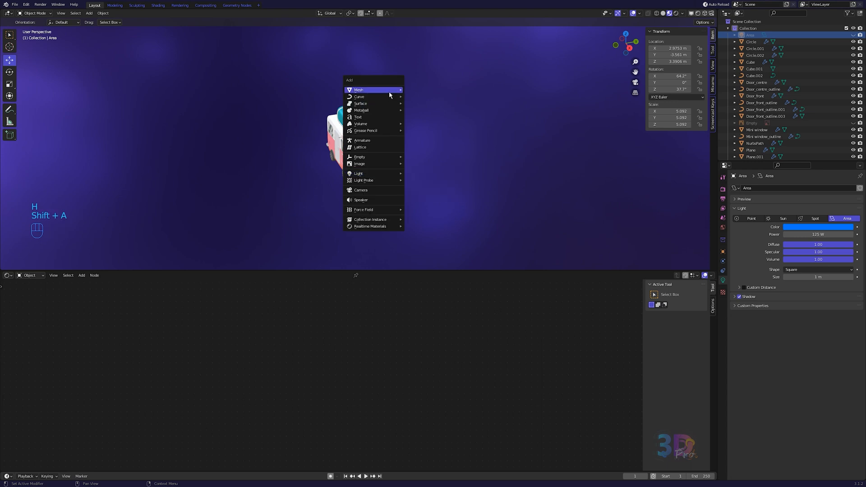
{"action": "mouse_move", "coordinate": [389, 92]}
{"action": "left_click", "coordinate": [419, 91]}
{"action": "middle_click_drag", "start_coordinate": [406, 162], "coordinate": [391, 190], "text": "alt"}
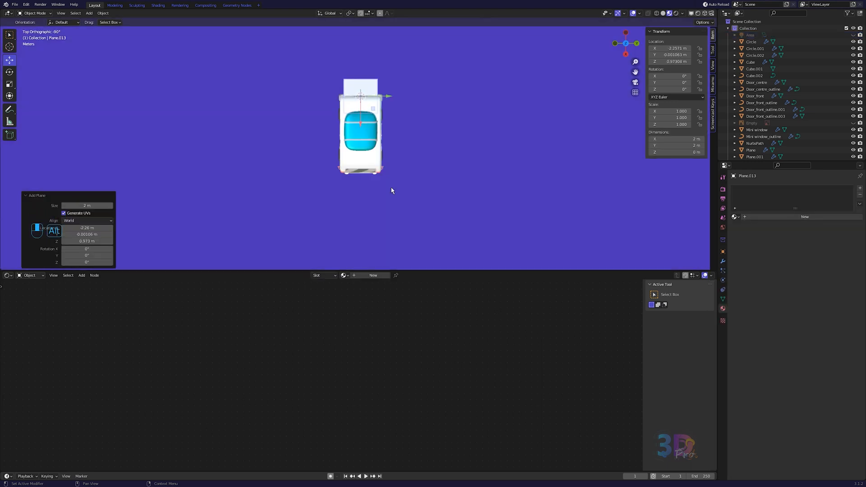
{"action": "key", "text": "s"}
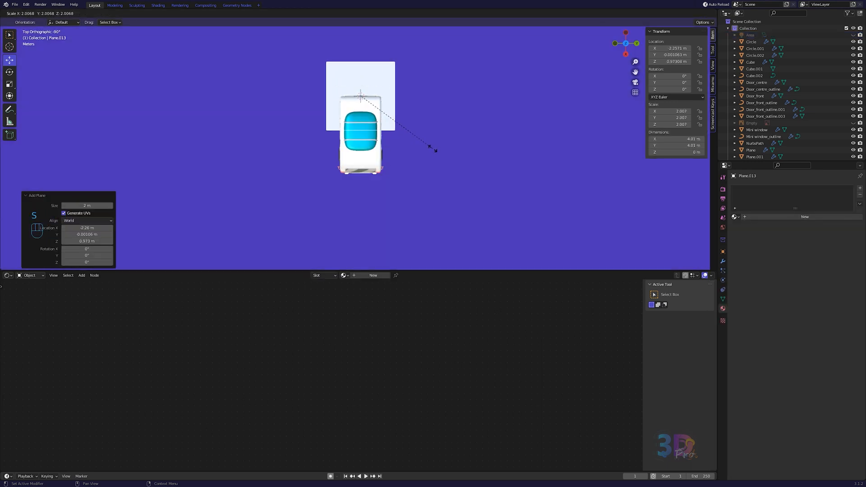
{"action": "left_click", "coordinate": [430, 147]}
{"action": "key", "text": "s"}
{"action": "key", "text": "x"}
{"action": "left_click", "coordinate": [485, 218]}
{"action": "left_click_drag", "start_coordinate": [360, 124], "coordinate": [361, 160]}
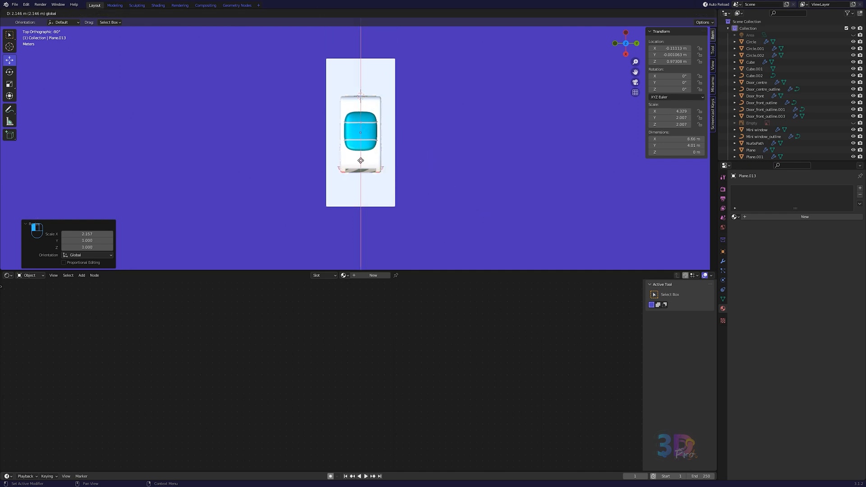
{"action": "left_click", "coordinate": [360, 161]}
- Create a dark material named Road with Metallic, Specular and Specular Tint at 1 and Roughness at 0.24
{"action": "double_click", "coordinate": [373, 275]}
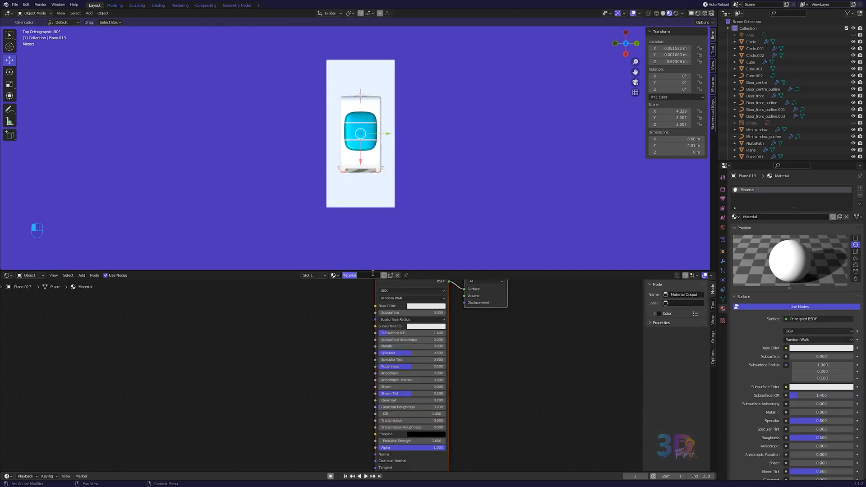
{"action": "left_click", "coordinate": [426, 309]}
{"action": "left_click_drag", "start_coordinate": [460, 223], "coordinate": [461, 250]}
{"action": "left_click", "coordinate": [440, 241]}
{"action": "left_click_drag", "start_coordinate": [395, 347], "coordinate": [462, 347]}
{"action": "left_click_drag", "start_coordinate": [406, 353], "coordinate": [444, 353]}
{"action": "left_click_drag", "start_coordinate": [396, 360], "coordinate": [424, 368]}
- Divide the road into a grid with 18 lengthwise loop cuts and a set of crosswise loop cuts
{"action": "key", "text": "Tab"}
{"action": "key", "text": "ctrl+r"}
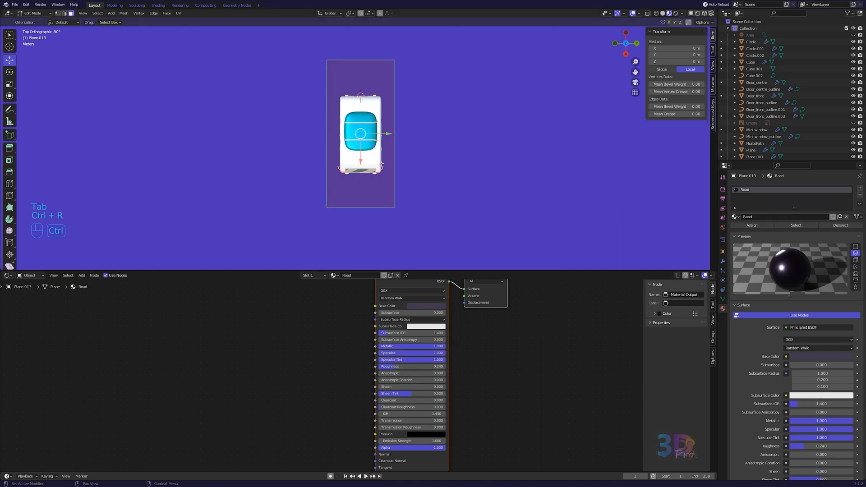
{"action": "scroll", "coordinate": [369, 72], "scroll_direction": "up", "scroll_amount": 17}
{"action": "left_click", "coordinate": [369, 72]}
{"action": "right_click", "coordinate": [369, 72]}
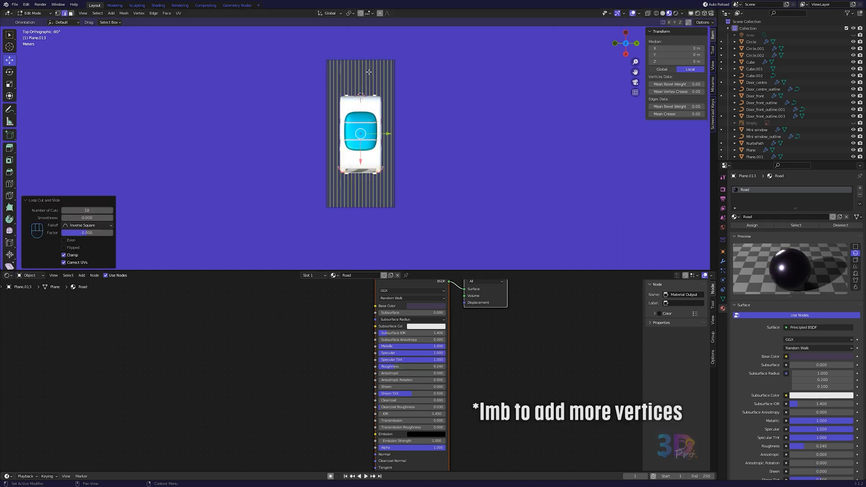
{"action": "scroll", "coordinate": [403, 85], "scroll_direction": "up", "scroll_amount": 8}
{"action": "left_click", "coordinate": [405, 85]}
{"action": "right_click", "coordinate": [405, 85]}
- Add a second material slot with a material named Road lines and base color A5A5A5
{"action": "left_click", "coordinate": [859, 188]}
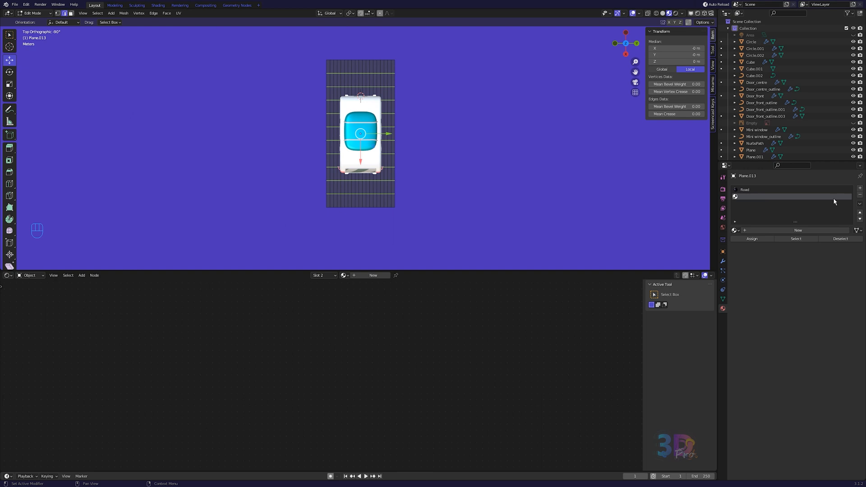
{"action": "left_click", "coordinate": [738, 233]}
{"action": "left_click", "coordinate": [750, 230]}
{"action": "left_click", "coordinate": [761, 231]}
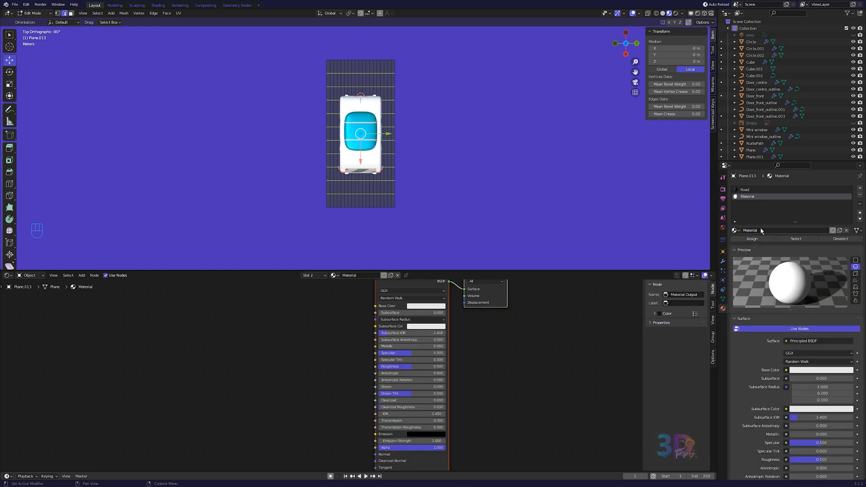
{"action": "left_click", "coordinate": [762, 231]}
{"action": "type", "text": "Road lines"}
{"action": "key", "text": "Return"}
{"action": "left_click", "coordinate": [429, 306]}
{"action": "left_click", "coordinate": [423, 278]}
{"action": "type", "text": "A5A5A5"}
{"action": "key", "text": "Return"}
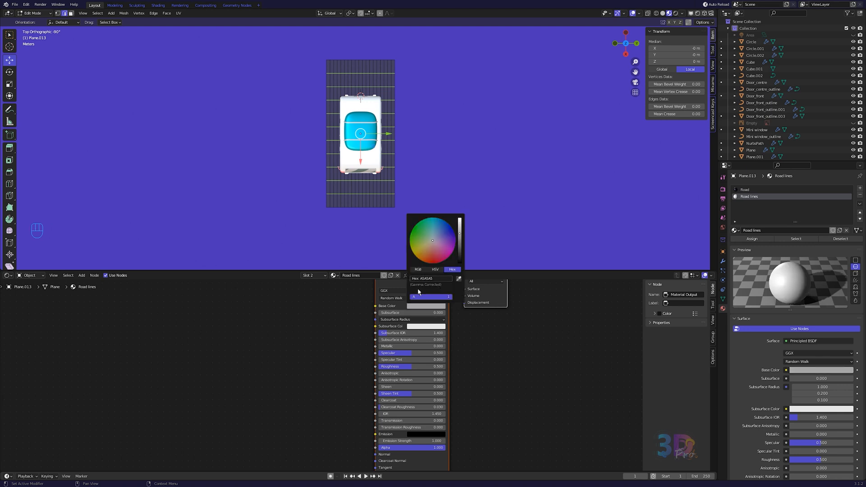
- Assign Road lines to the lengthwise face strip near each side edge of the road
{"action": "key", "text": "3"}
{"action": "left_click", "coordinate": [390, 74], "text": "alt"}
{"action": "left_click", "coordinate": [332, 73], "text": "alt"}
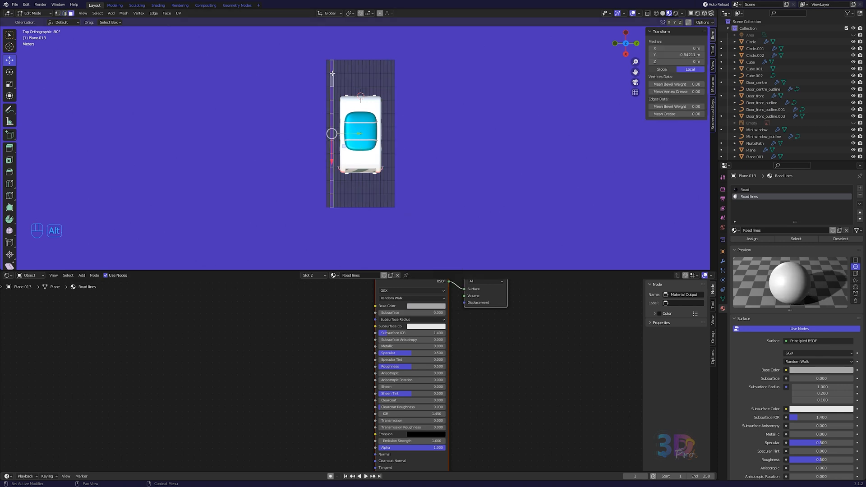
{"action": "key", "text": "ctrl+z"}
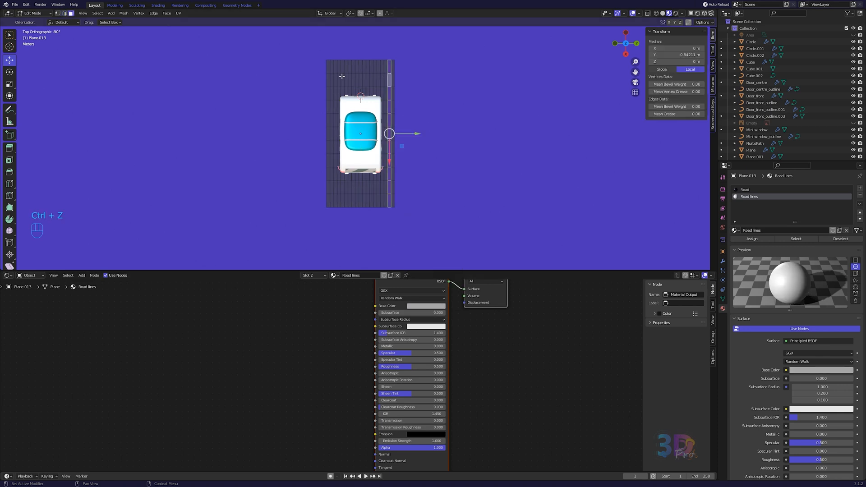
{"action": "left_click", "coordinate": [332, 73], "text": "alt+shift"}
{"action": "left_click", "coordinate": [749, 240]}
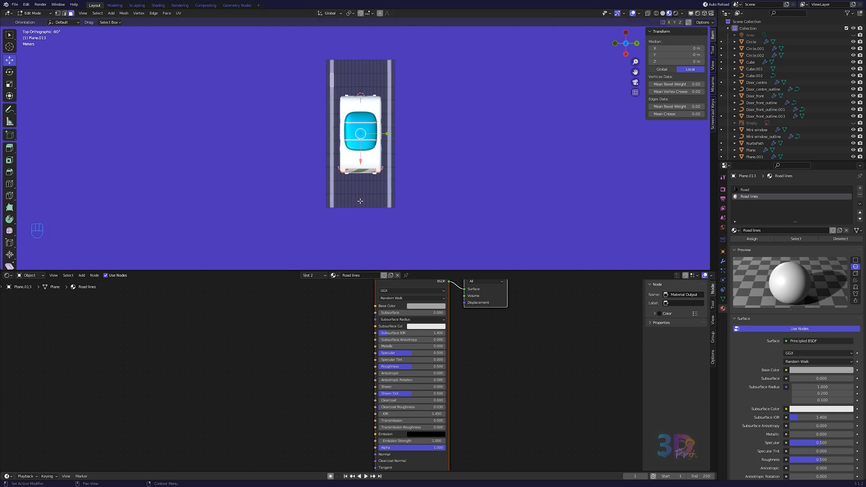
- Isolate the road and assign Road lines to four spaced faces along its center to form dashes
{"action": "scroll", "coordinate": [360, 204], "scroll_direction": "up", "scroll_amount": 1}
{"action": "key", "text": "KP_Divide"}
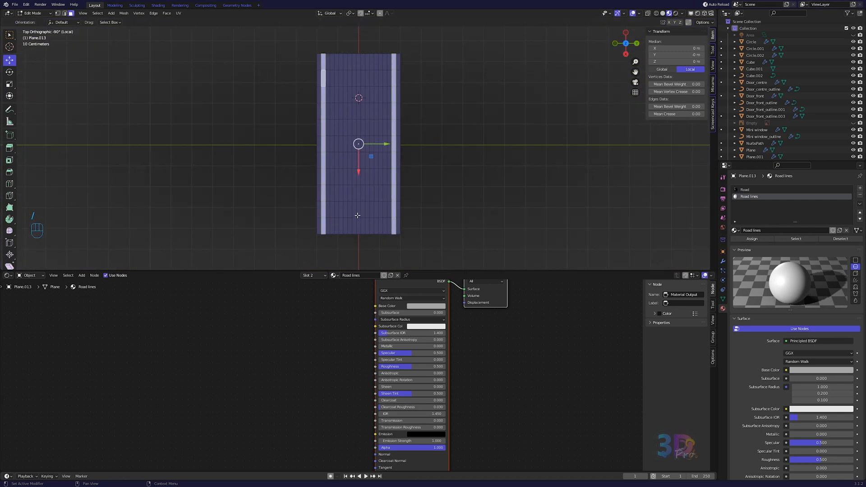
{"action": "left_click", "coordinate": [358, 215]}
{"action": "left_click", "coordinate": [359, 164], "text": "shift"}
{"action": "left_click", "coordinate": [359, 113], "text": "shift"}
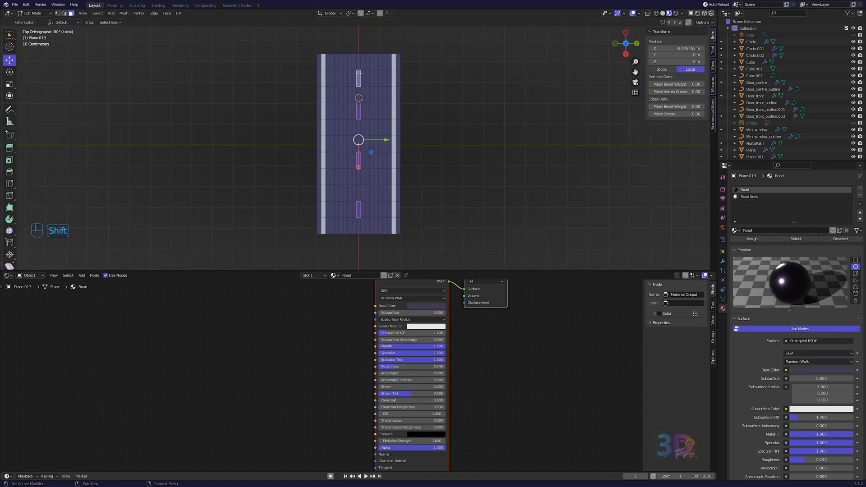
{"action": "left_click", "coordinate": [358, 76], "text": "shift"}
{"action": "left_click", "coordinate": [749, 197]}
{"action": "left_click", "coordinate": [752, 239]}
- Leave mesh editing and isolation, and lower the road about 0.88 m to sit beneath the van's wheels
{"action": "key", "text": "Tab"}
{"action": "key", "text": "KP_Divide"}
{"action": "middle_click_drag", "start_coordinate": [412, 185], "coordinate": [412, 168]}
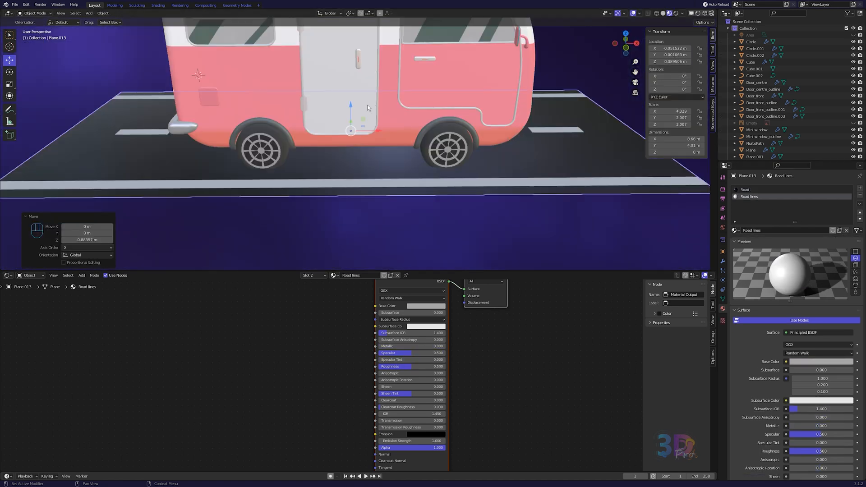
- Add a Solidify modifier to the road and apply the object's location and scale
{"action": "left_click", "coordinate": [722, 261]}
{"action": "left_click", "coordinate": [748, 188]}
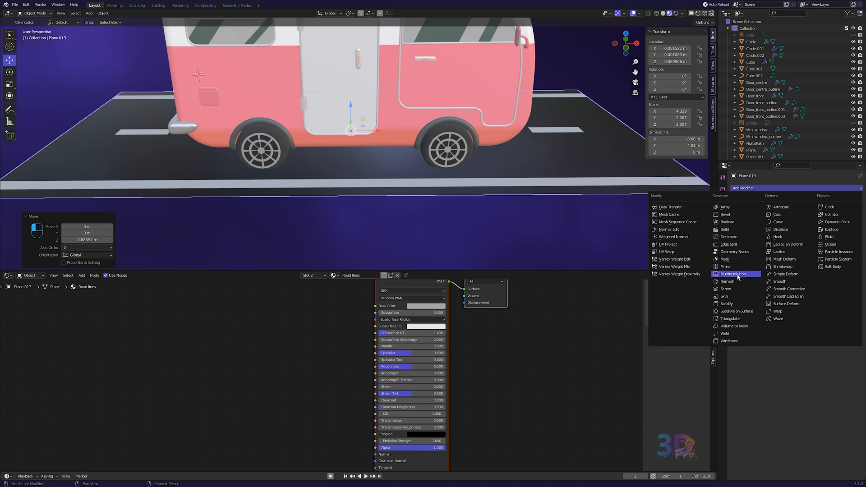
{"action": "left_click", "coordinate": [739, 303]}
{"action": "left_click_drag", "start_coordinate": [811, 218], "coordinate": [829, 218], "text": "shift"}
- Add a 0.1 m Bevel modifier with 4 segments to the road and set its Solidify thickness to 0.095 m
{"action": "left_click", "coordinate": [754, 189]}
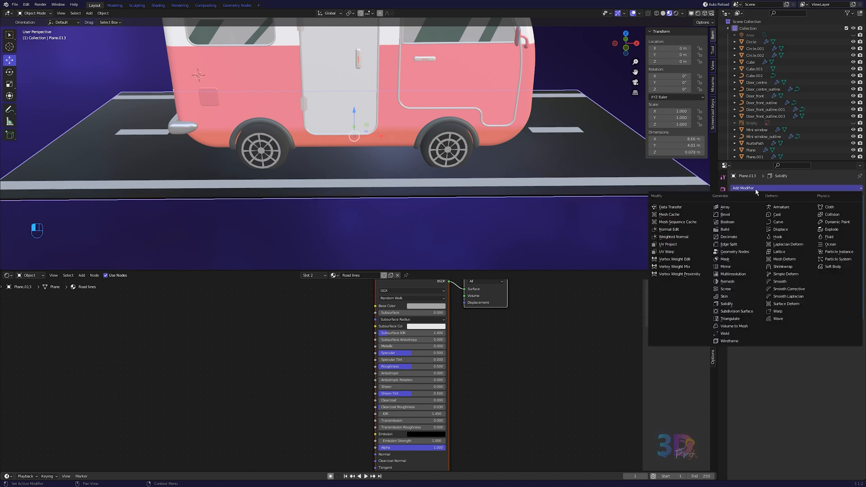
{"action": "left_click", "coordinate": [735, 214]}
{"action": "left_click_drag", "start_coordinate": [836, 361], "coordinate": [843, 361]}
{"action": "left_click_drag", "start_coordinate": [834, 218], "coordinate": [853, 218], "text": "shift"}
- Shade the road object smooth
{"action": "right_click", "coordinate": [586, 187]}
{"action": "left_click", "coordinate": [585, 187]}
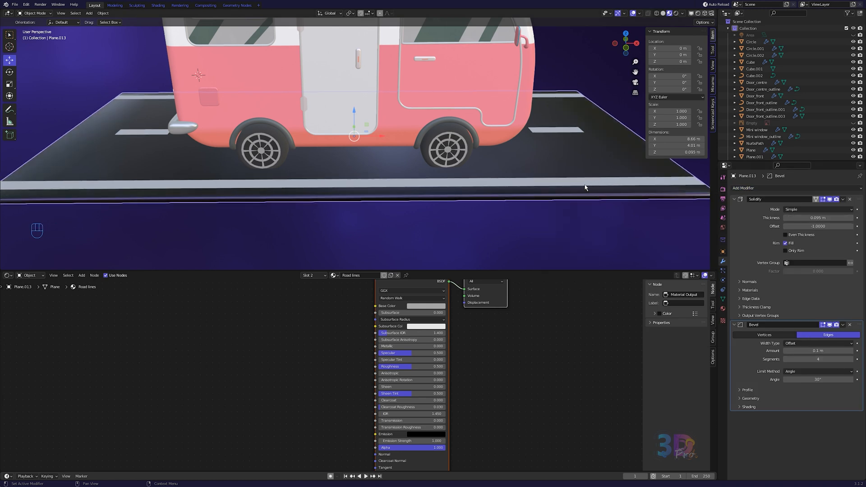
{"action": "left_click", "coordinate": [723, 299]}
- Lower the floor plane slightly beneath the road, to about -0.002 m on Z
{"action": "left_click_drag", "start_coordinate": [354, 110], "coordinate": [355, 122]}
{"action": "scroll", "coordinate": [384, 187], "scroll_direction": "down", "scroll_amount": 1}
{"action": "middle_click_drag", "start_coordinate": [387, 190], "coordinate": [373, 190]}
{"action": "scroll", "coordinate": [373, 194], "scroll_direction": "down", "scroll_amount": 3}
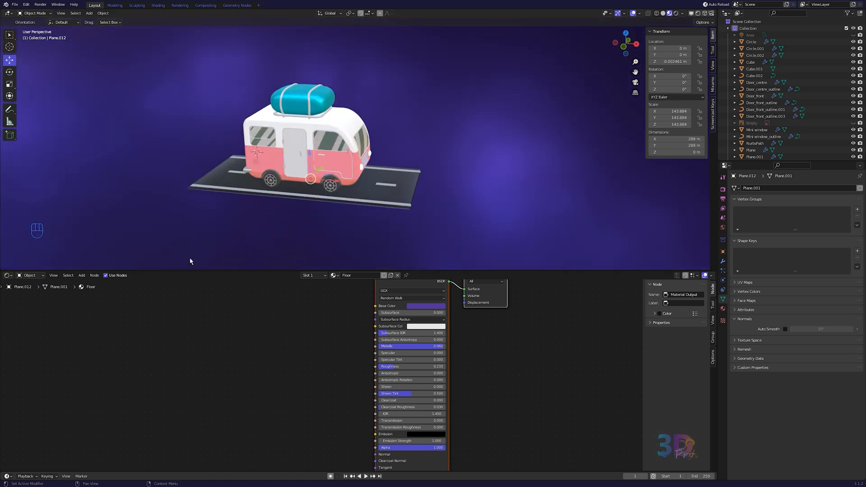
- Add an Environment Texture node with the image christmas_photo_studio_04_2k.hdr to the World shader and feed it into the Background color
{"action": "left_click", "coordinate": [29, 275]}
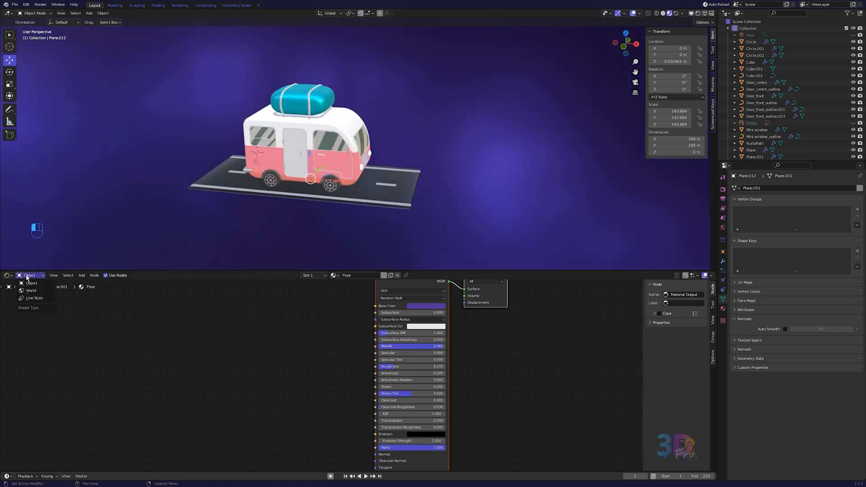
{"action": "left_click", "coordinate": [28, 291]}
{"action": "key", "text": "shift+a"}
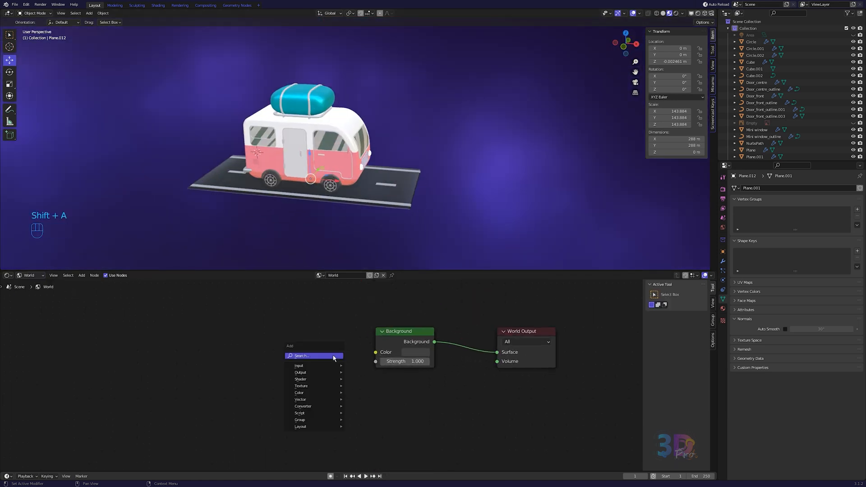
{"action": "type", "text": "env"}
{"action": "left_click", "coordinate": [355, 367]}
{"action": "left_click", "coordinate": [263, 358]}
{"action": "left_click", "coordinate": [325, 368]}
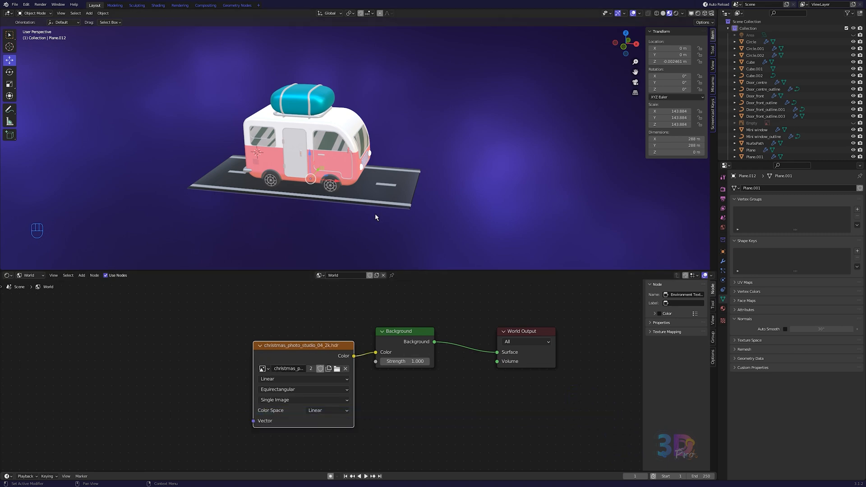
- Show the viewport in Rendered shading and set the render engine to Cycles
{"action": "key", "text": "z"}
{"action": "key", "text": "z"}
{"action": "left_click", "coordinate": [722, 190]}
{"action": "left_click", "coordinate": [823, 188]}
{"action": "left_click", "coordinate": [823, 207]}
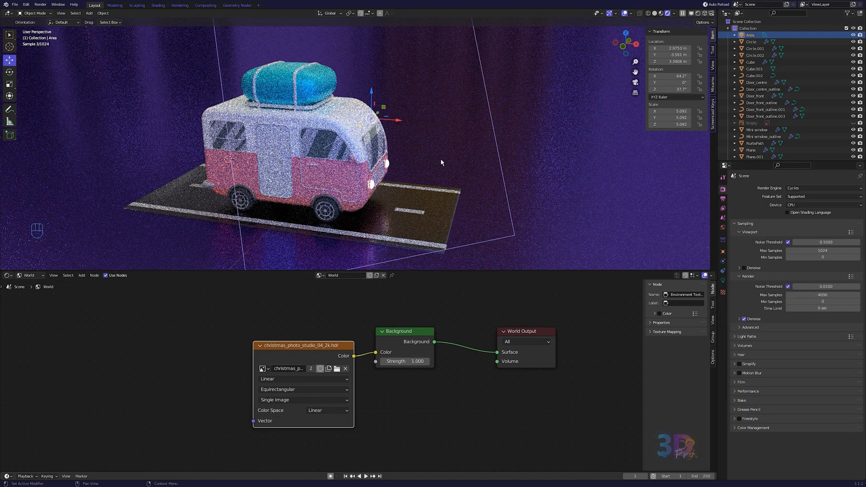
- Shift the area light about 0.37 m on X and 0.57 m on Y, and set Cycles to GPU Compute with viewport denoising
{"action": "middle_click_drag", "start_coordinate": [442, 162], "coordinate": [440, 203], "text": "alt"}
{"action": "middle_click_drag", "start_coordinate": [428, 252], "coordinate": [420, 207], "text": "shift"}
{"action": "left_click_drag", "start_coordinate": [418, 257], "coordinate": [431, 238]}
{"action": "middle_click_drag", "start_coordinate": [450, 178], "coordinate": [485, 195], "text": "alt"}
{"action": "left_click", "coordinate": [743, 260]}
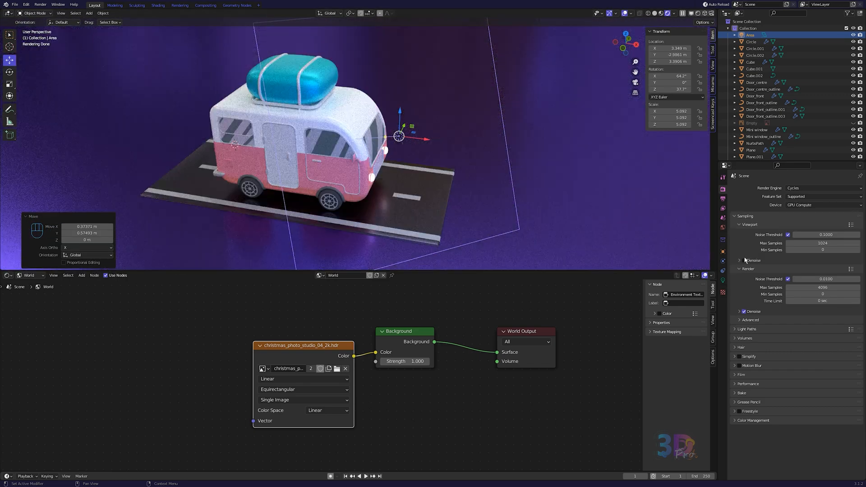
- Return to Material Preview, duplicate a door handle in front view, and place the copy between the straps of the teal roof bag
{"action": "middle_click_drag", "start_coordinate": [453, 177], "coordinate": [440, 160]}
{"action": "scroll", "coordinate": [443, 167], "scroll_direction": "up", "scroll_amount": 1}
{"action": "left_click", "coordinate": [315, 156]}
{"action": "key", "text": "z"}
{"action": "left_click", "coordinate": [313, 194]}
{"action": "left_click", "coordinate": [300, 154]}
{"action": "scroll", "coordinate": [300, 153], "scroll_direction": "up", "scroll_amount": 1}
{"action": "scroll", "coordinate": [301, 154], "scroll_direction": "up", "scroll_amount": 2}
{"action": "middle_click_drag", "start_coordinate": [301, 161], "coordinate": [369, 212], "text": "shift"}
{"action": "key", "text": "KP_1"}
{"action": "key", "text": "shift+d"}
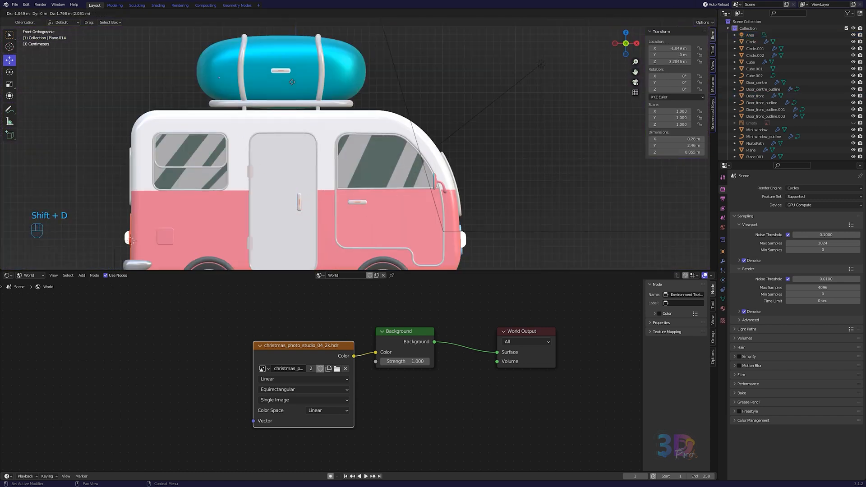
{"action": "left_click", "coordinate": [292, 82]}
- Move the duplicated handle's whole mesh along Y in Edit Mode so it sits on the side surface of the roof bag
{"action": "key", "text": "KP_7"}
{"action": "key", "text": "Tab"}
{"action": "key", "text": "a"}
{"action": "left_click_drag", "start_coordinate": [281, 189], "coordinate": [281, 175]}
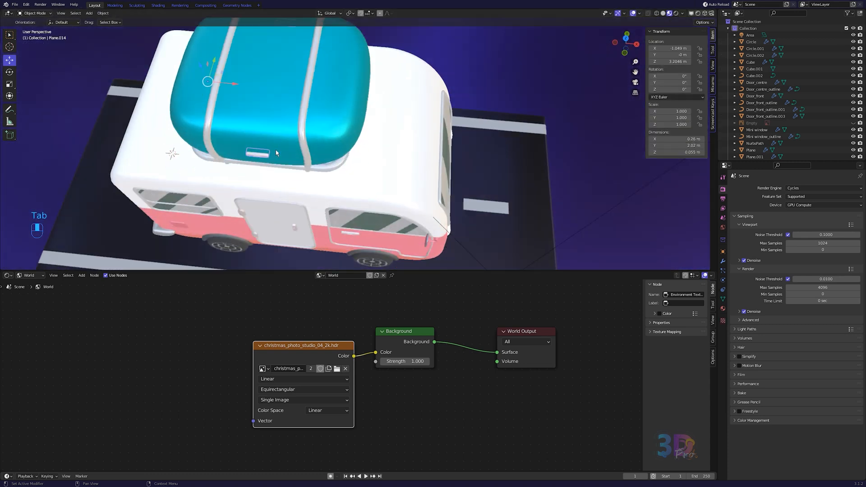
- Extrude the floor plane's rear edge straight up along Z to form a backdrop wall behind the van
{"action": "scroll", "coordinate": [275, 150], "scroll_direction": "down", "scroll_amount": 5}
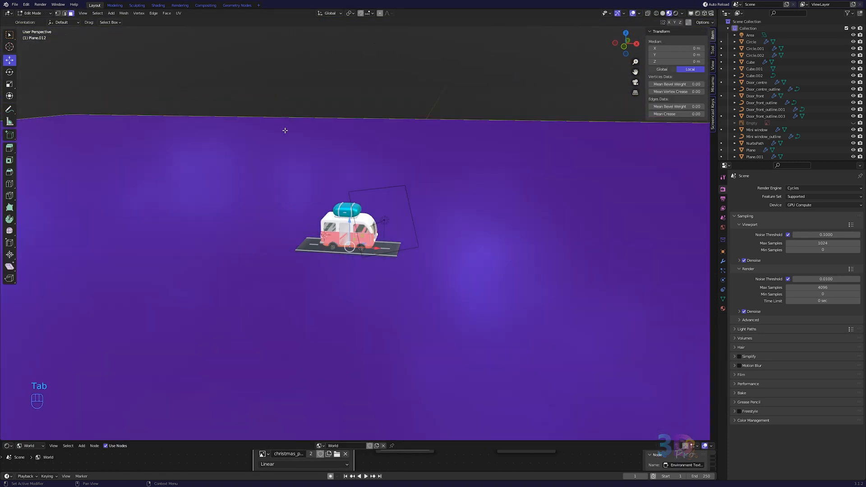
{"action": "left_click", "coordinate": [288, 116]}
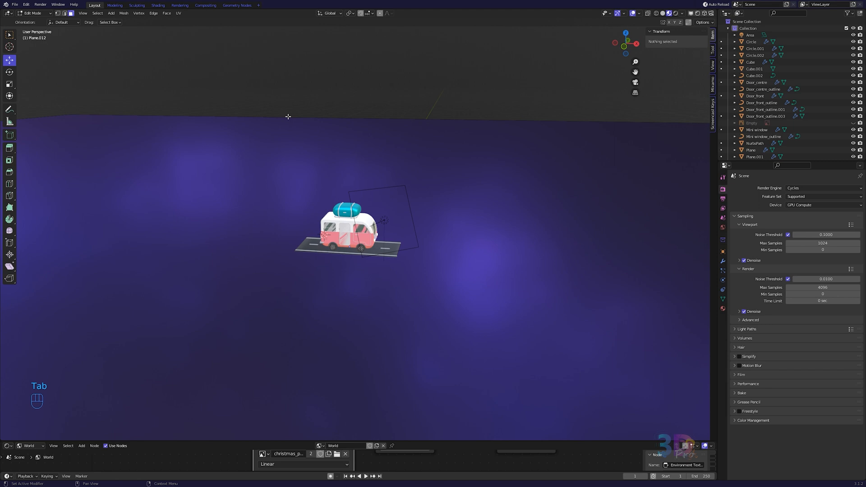
{"action": "key", "text": "2"}
{"action": "left_click", "coordinate": [288, 116]}
{"action": "scroll", "coordinate": [363, 186], "scroll_direction": "down", "scroll_amount": 3}
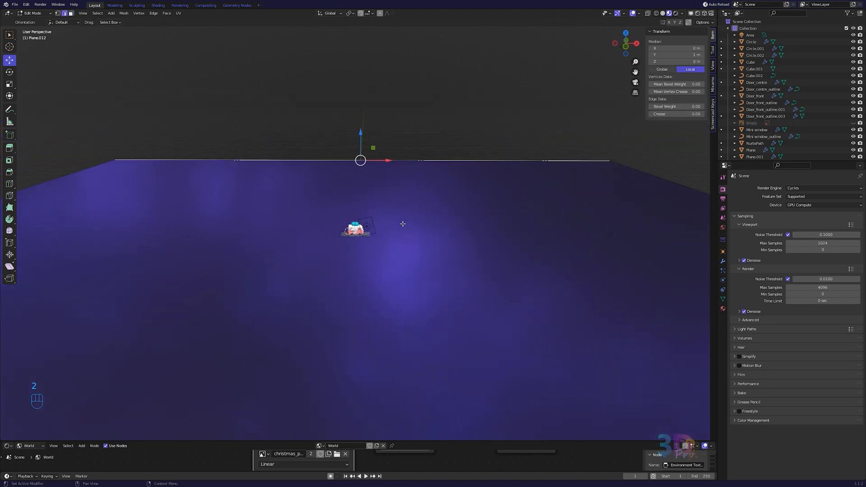
{"action": "key", "text": "e"}
{"action": "key", "text": "z"}
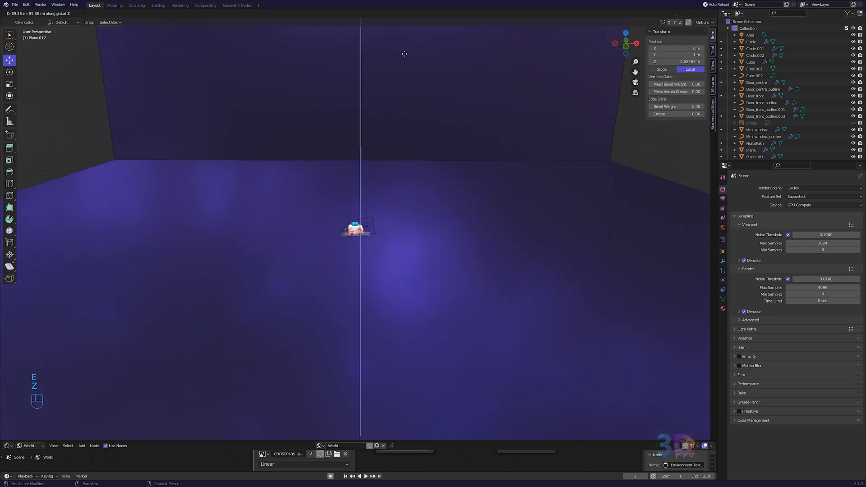
{"action": "left_click", "coordinate": [419, 150]}
- Move the backdrop wall's upper edge away from the van so the wall leans backward
{"action": "middle_click_drag", "start_coordinate": [419, 150], "coordinate": [356, 201]}
{"action": "middle_click_drag", "start_coordinate": [434, 231], "coordinate": [409, 224], "text": "shift"}
{"action": "key", "text": "g"}
{"action": "left_click", "coordinate": [528, 160]}
- Bevel the edge where the floor meets the backdrop wall into a wide rounded curve and enable Auto Smooth at 30° on the mesh
{"action": "middle_click_drag", "start_coordinate": [528, 161], "coordinate": [485, 234]}
{"action": "left_click", "coordinate": [485, 235]}
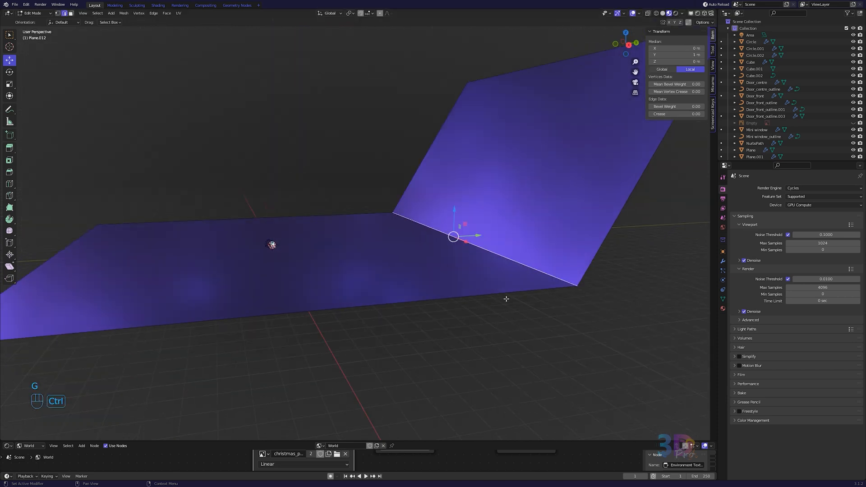
{"action": "key", "text": "ctrl+b"}
{"action": "key", "text": "Tab"}
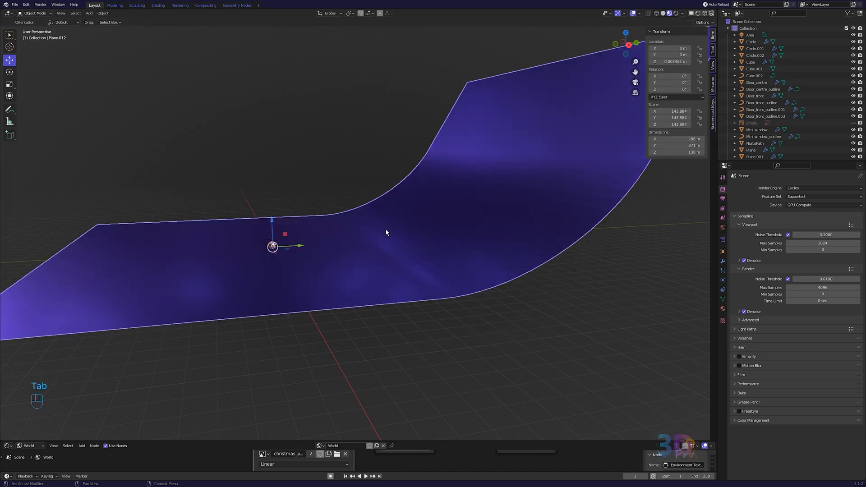
{"action": "left_click", "coordinate": [723, 299]}
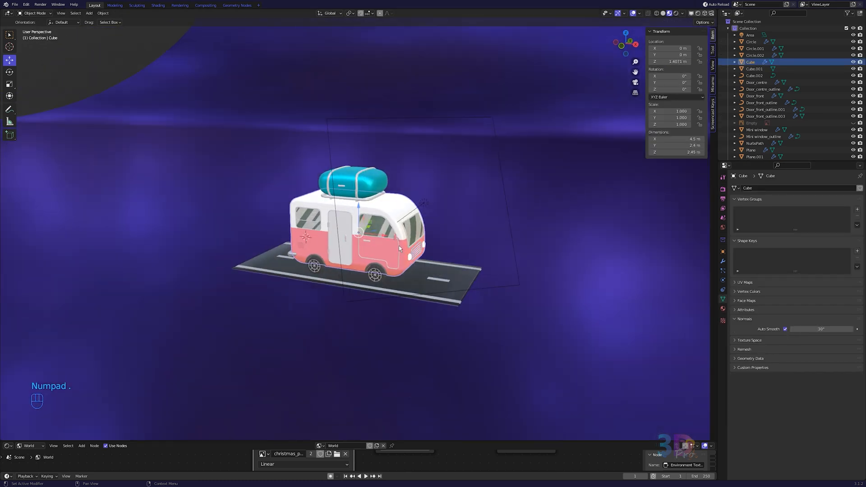
- Add a camera to the scene and lock it to the view in camera perspective
{"action": "middle_click_drag", "start_coordinate": [378, 246], "coordinate": [409, 246]}
{"action": "key", "text": "shift+a"}
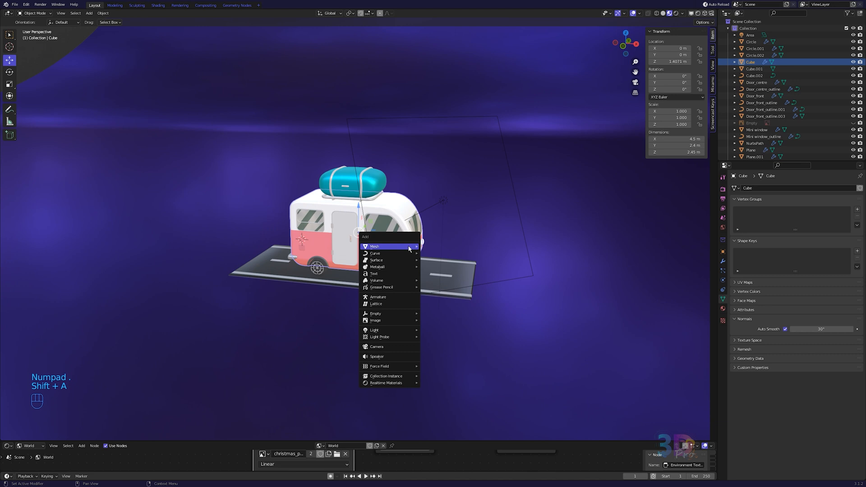
{"action": "left_click", "coordinate": [395, 350]}
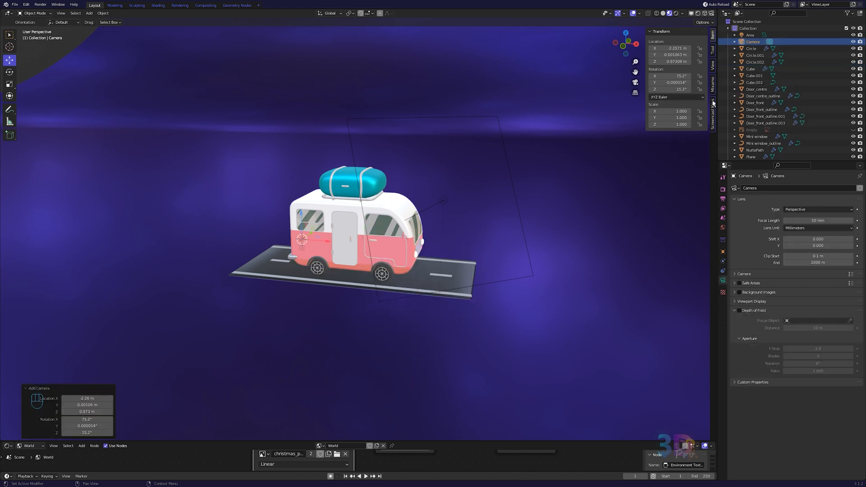
{"action": "left_click", "coordinate": [713, 65]}
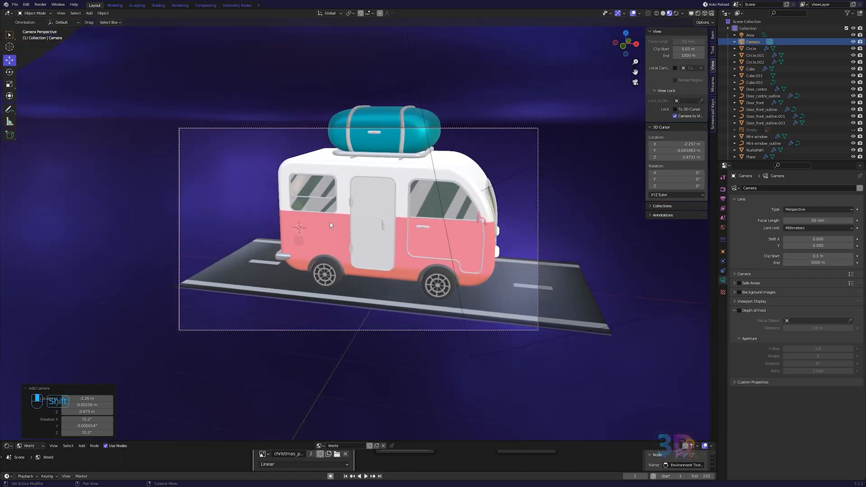
- Frame the van and road in a front three-quarter camera shot under Rendered shading, and release the camera-to-view lock
{"action": "mouse_move", "coordinate": [329, 222]}
{"action": "middle_mouse_down"}
{"action": "mouse_move", "coordinate": [317, 231]}
{"action": "mouse_move", "coordinate": [326, 237]}
{"action": "middle_mouse_up"}
{"action": "key", "text": "z"}
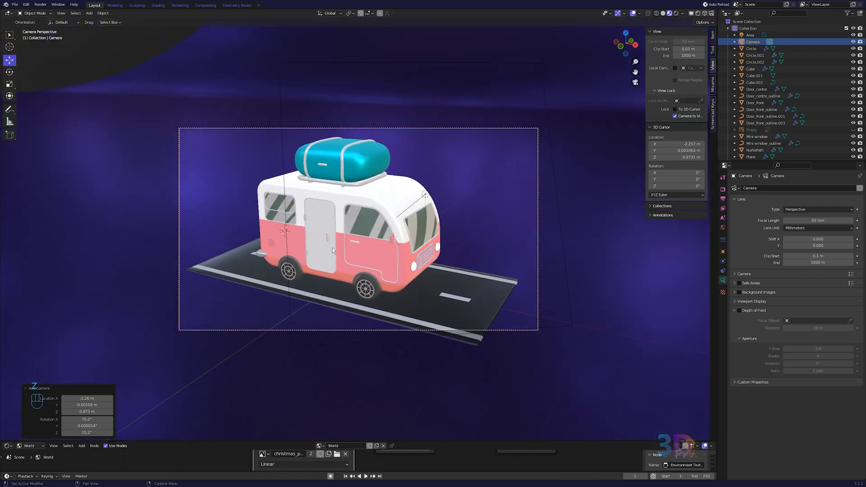
{"action": "middle_click_drag", "start_coordinate": [391, 215], "coordinate": [385, 231]}
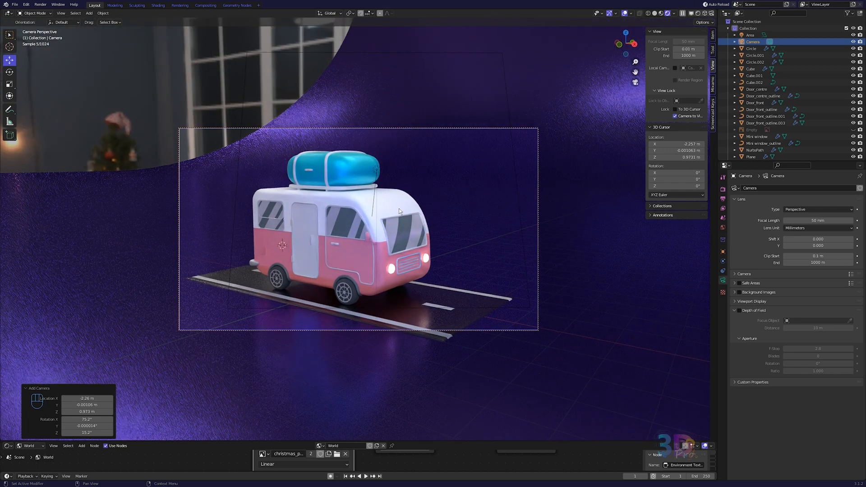
{"action": "left_click", "coordinate": [675, 116]}
- Rotate the floor and backdrop object about -54.6° around Z in top view so the wall stands behind the van in the shot
{"action": "scroll", "coordinate": [424, 118], "scroll_direction": "down", "scroll_amount": 2}
{"action": "middle_click_drag", "start_coordinate": [423, 118], "coordinate": [430, 156]}
{"action": "scroll", "coordinate": [431, 156], "scroll_direction": "down", "scroll_amount": 11}
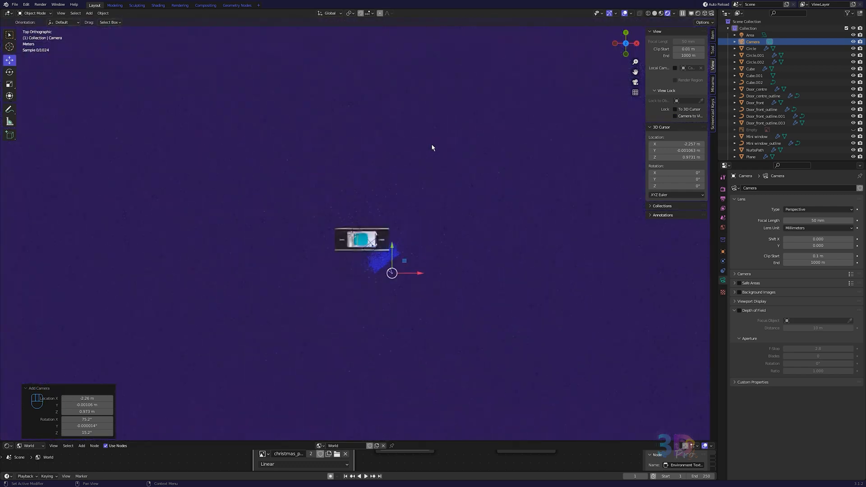
{"action": "left_click", "coordinate": [431, 144]}
{"action": "key", "text": "r"}
{"action": "left_click", "coordinate": [384, 90]}
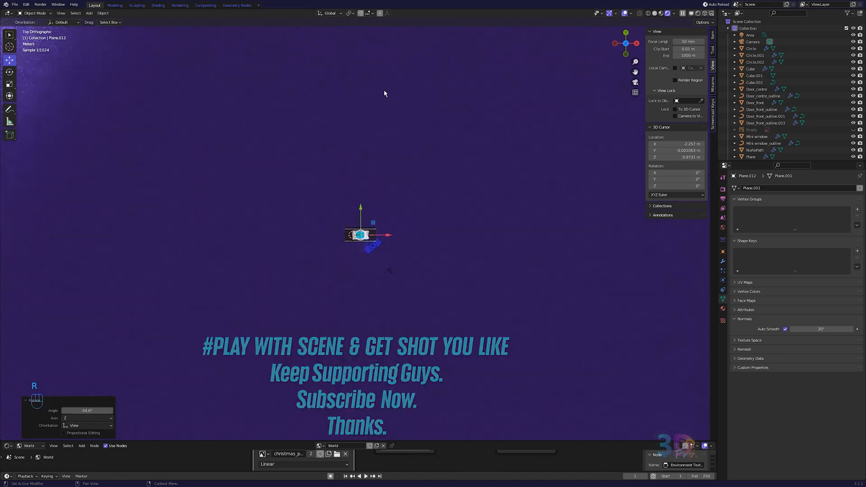
- Render the still image of the van from the camera view
{"action": "key", "text": "KP_0"}
{"action": "key", "text": "F12"}
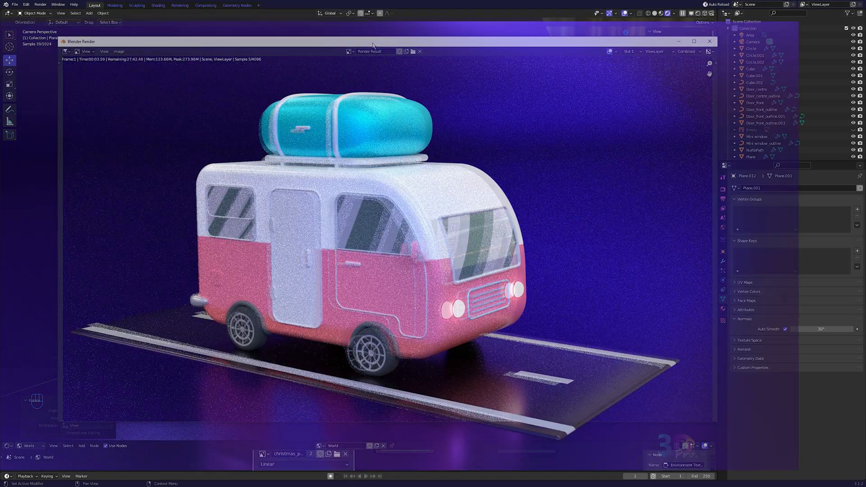